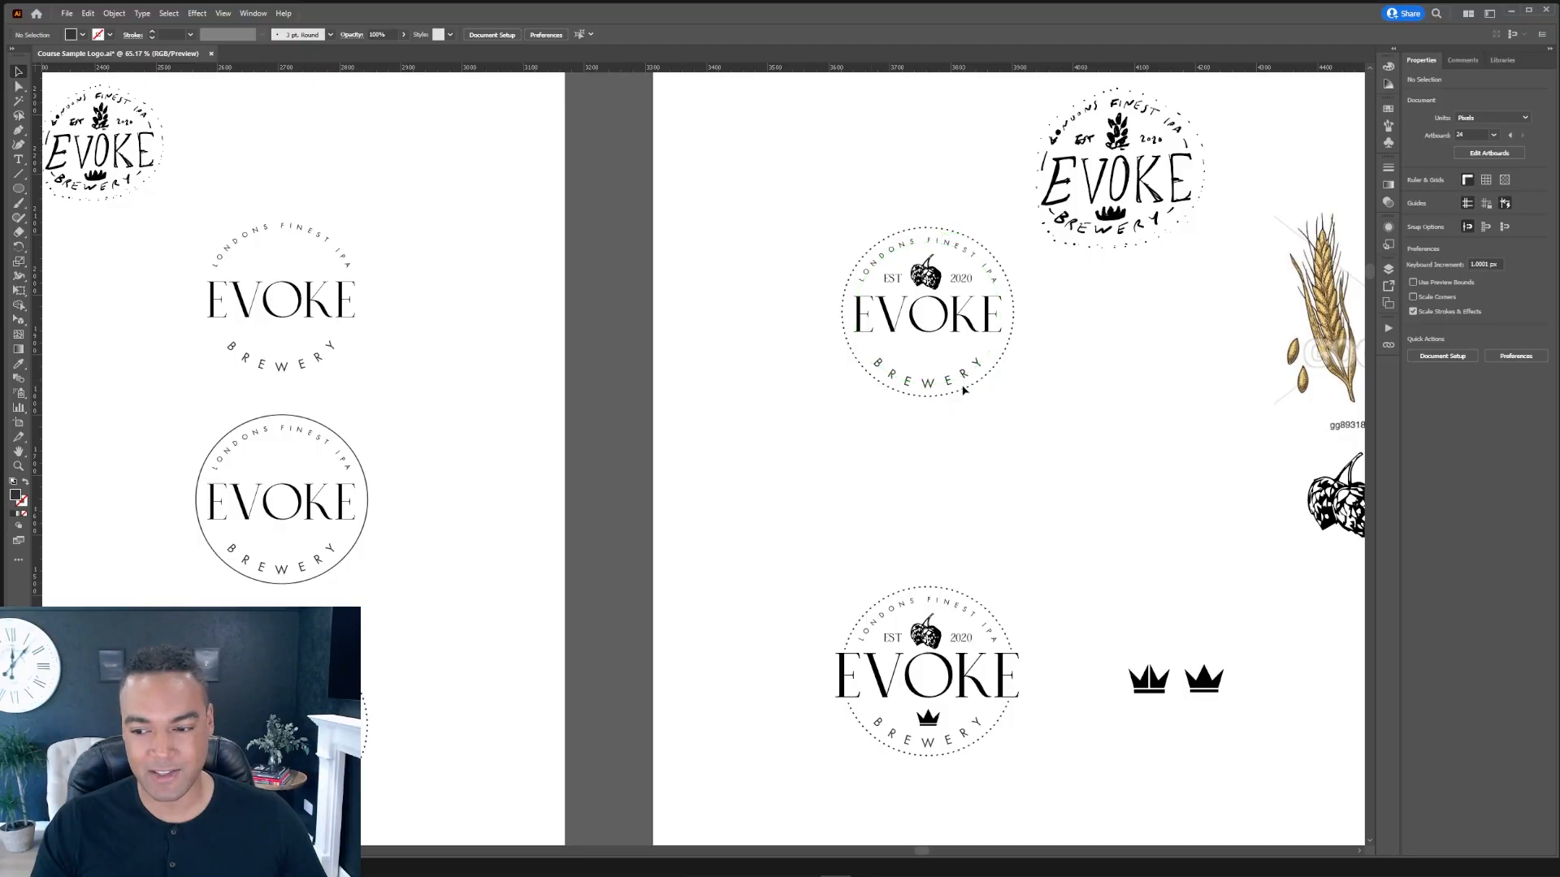
Step: Switch to the browser and browse badge logo design references on Behance
click(654, 875)
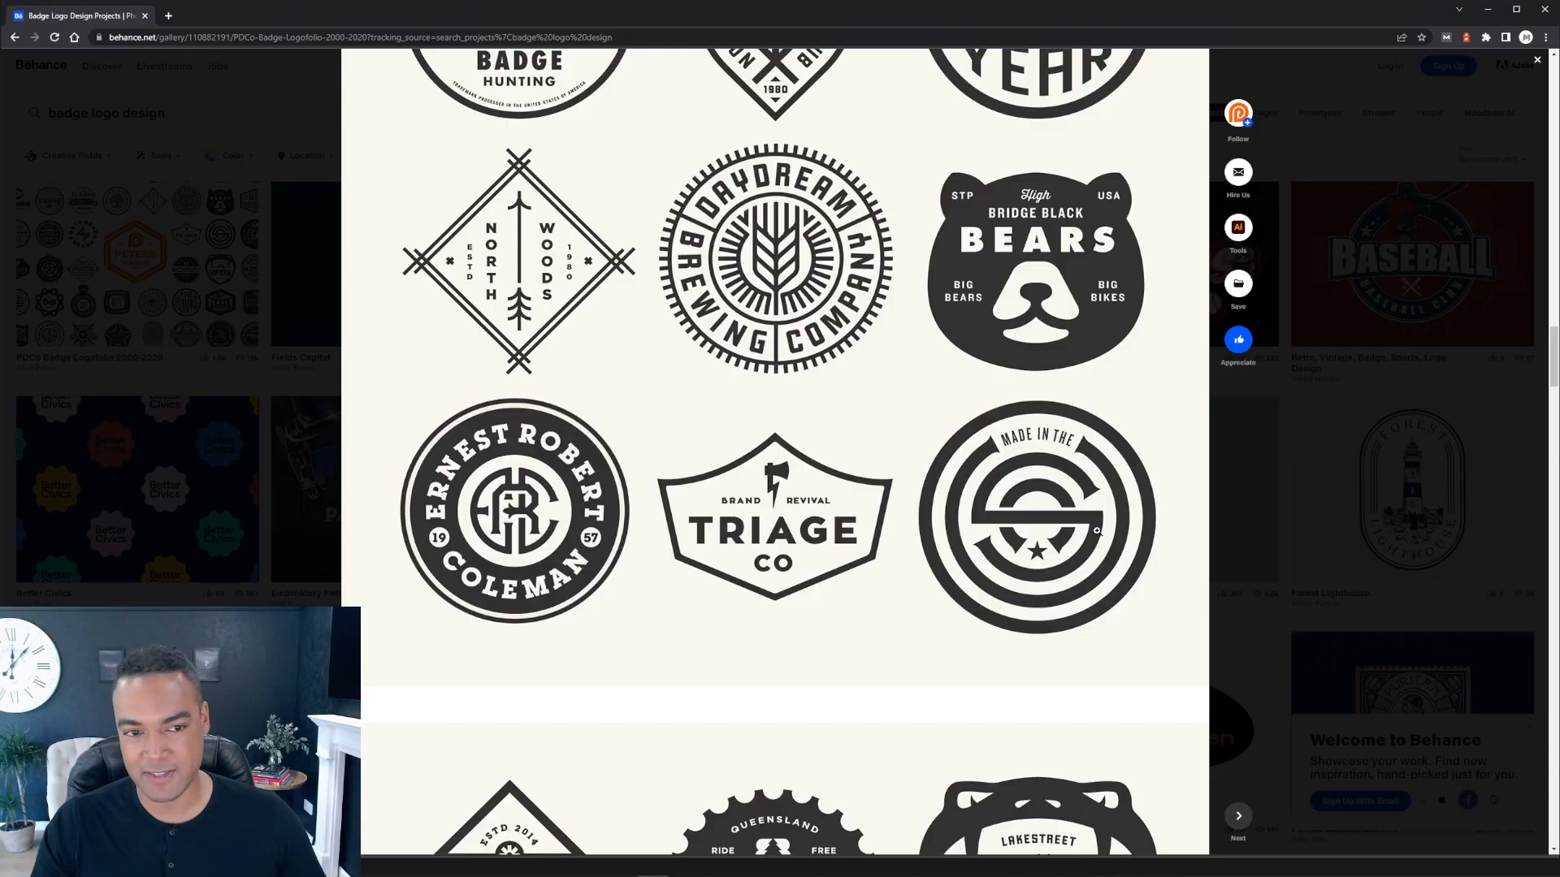
scroll(1096, 531, up, 4)
scroll(1012, 681, down, 2)
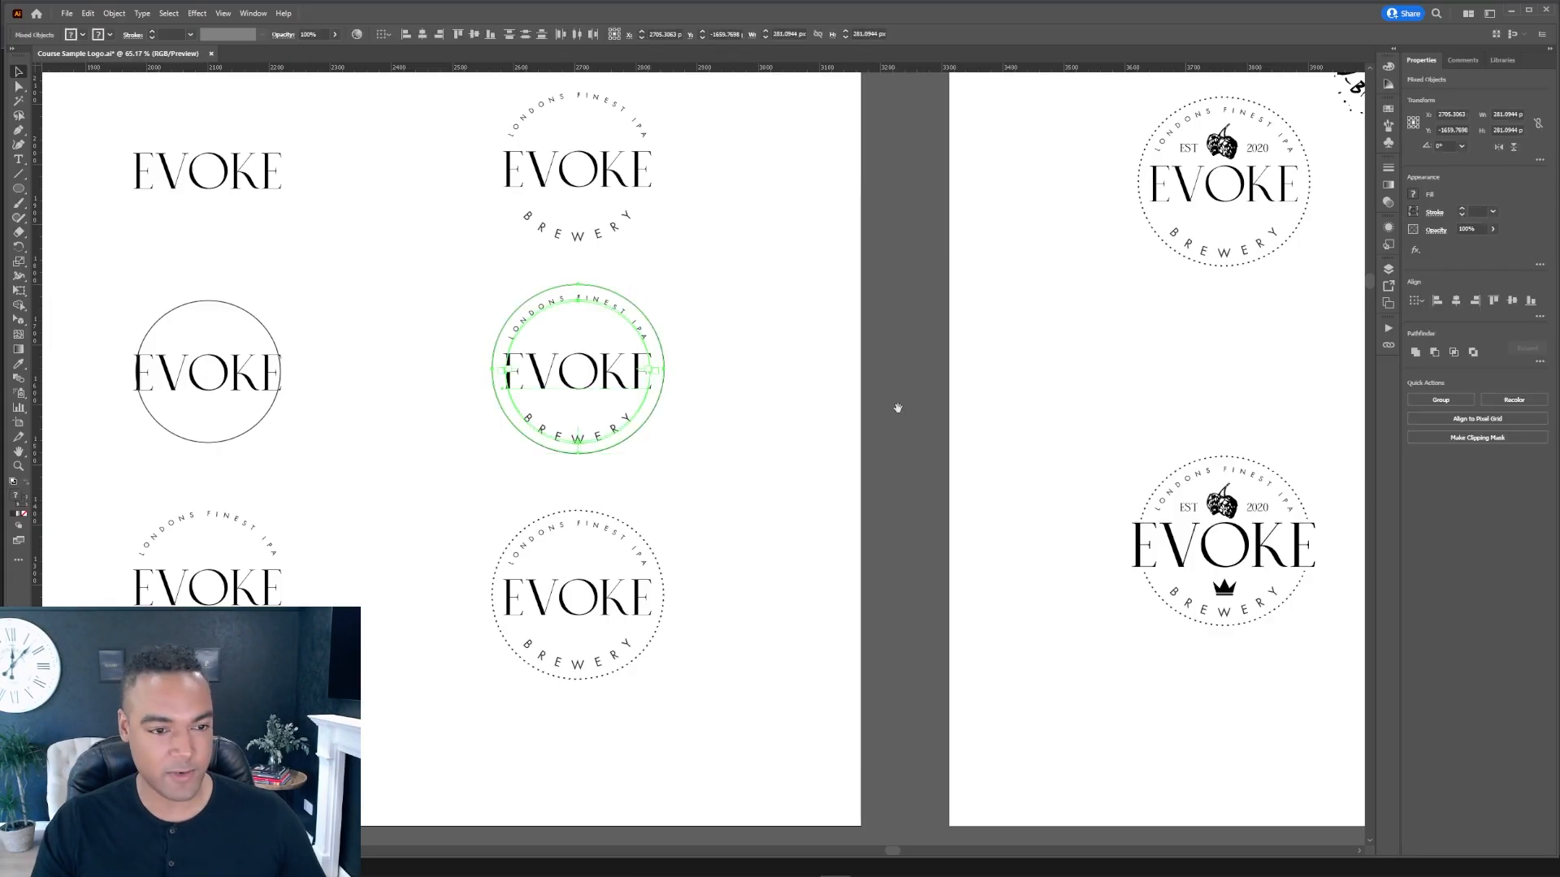
scroll(885, 414, right, 5)
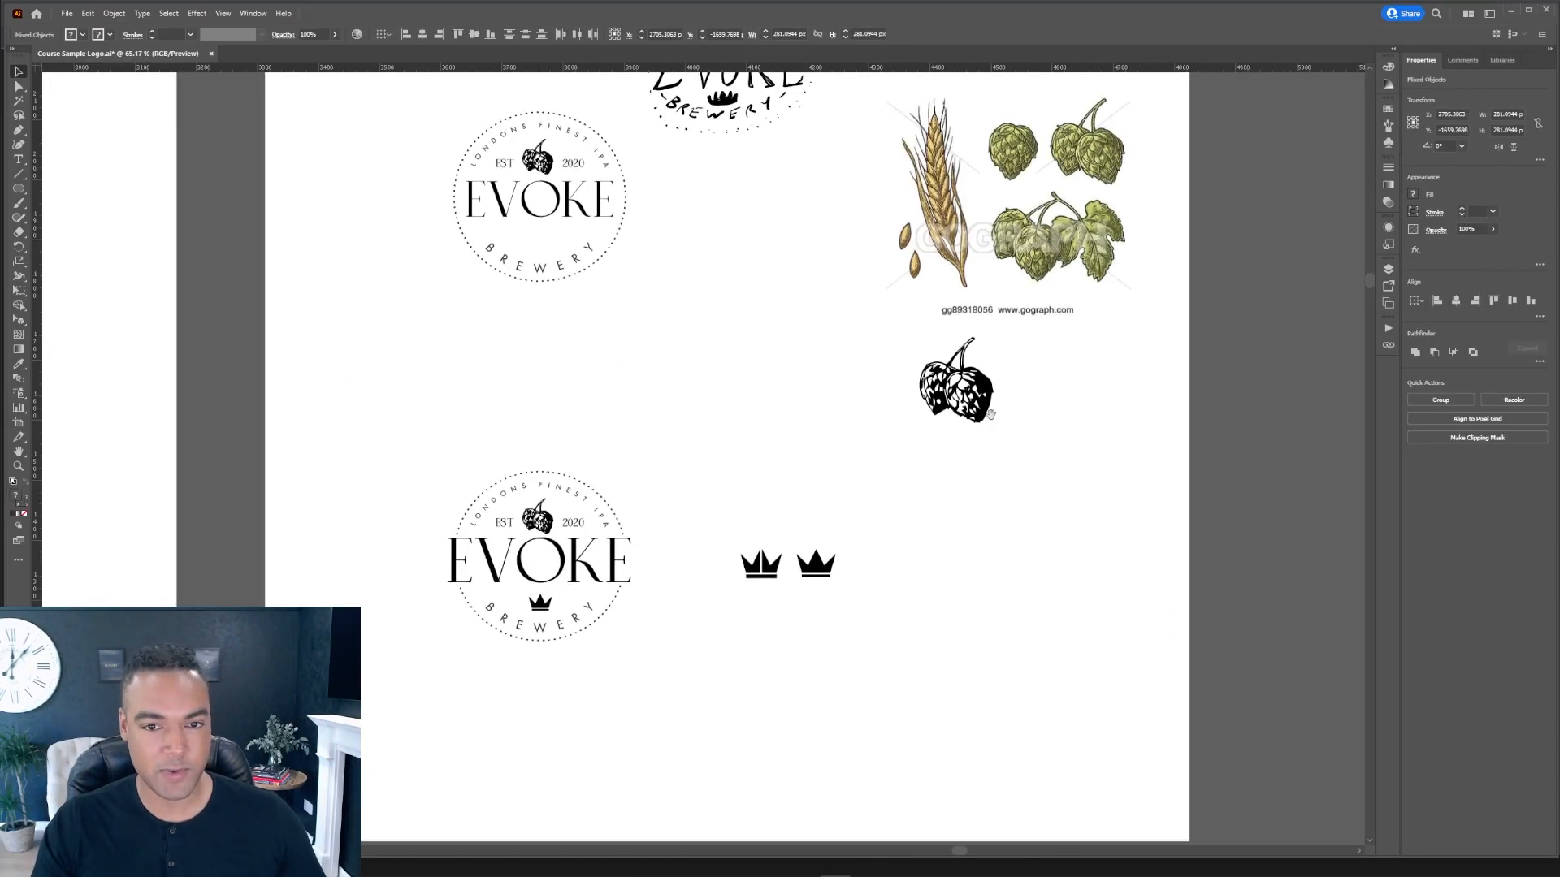
Step: Return to the EVOKE circle logo, paste a copy of its ring in front and scale it outward into a larger outer ring
scroll(870, 423, right, 9)
scroll(874, 511, right, 3)
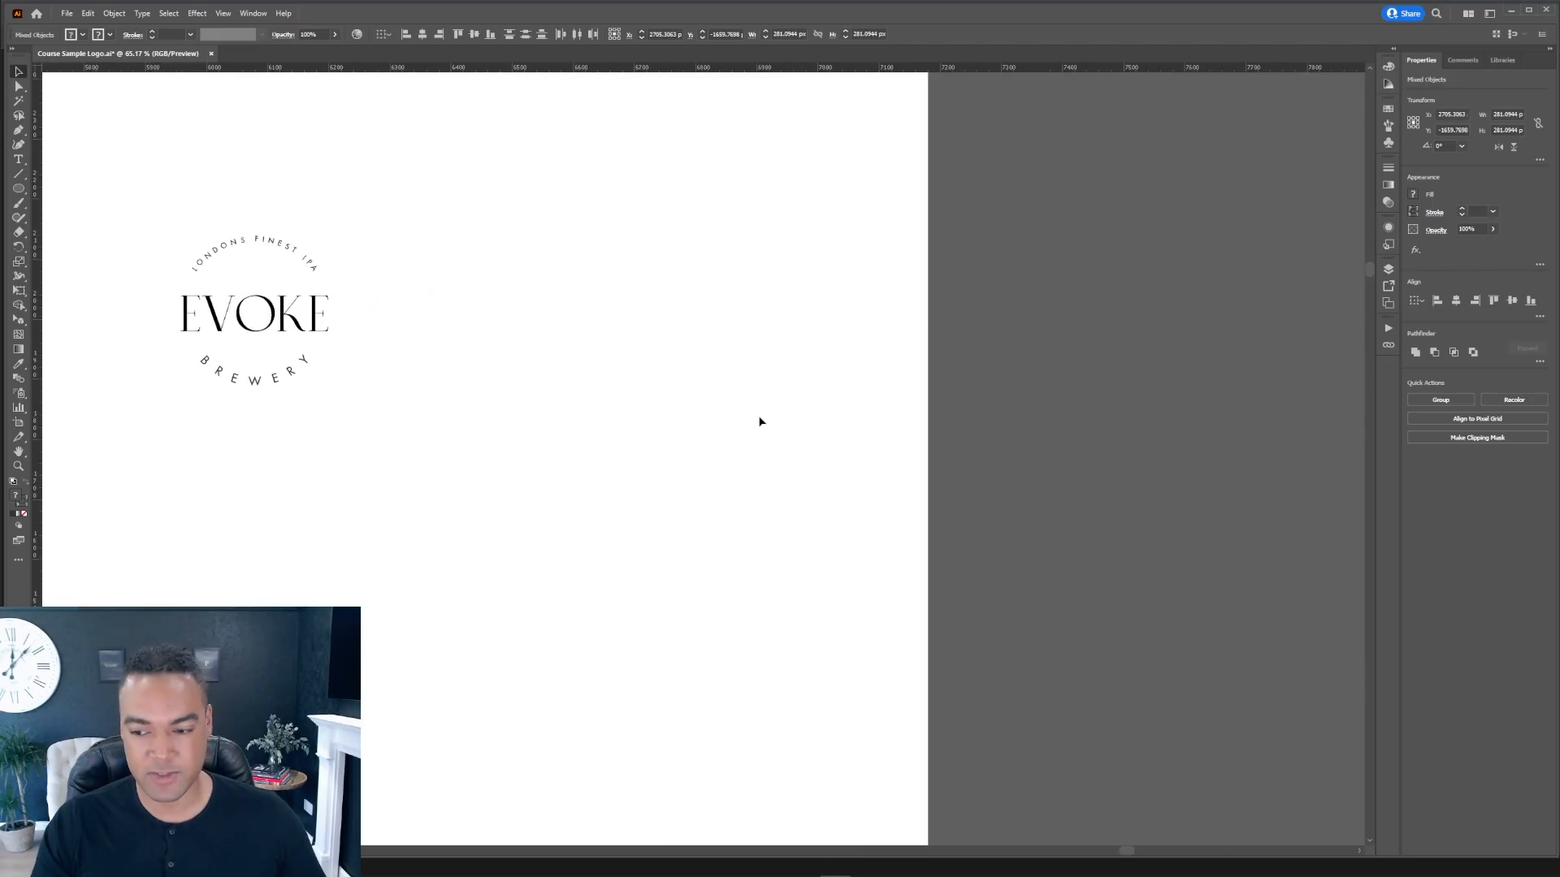
key(ctrl+v)
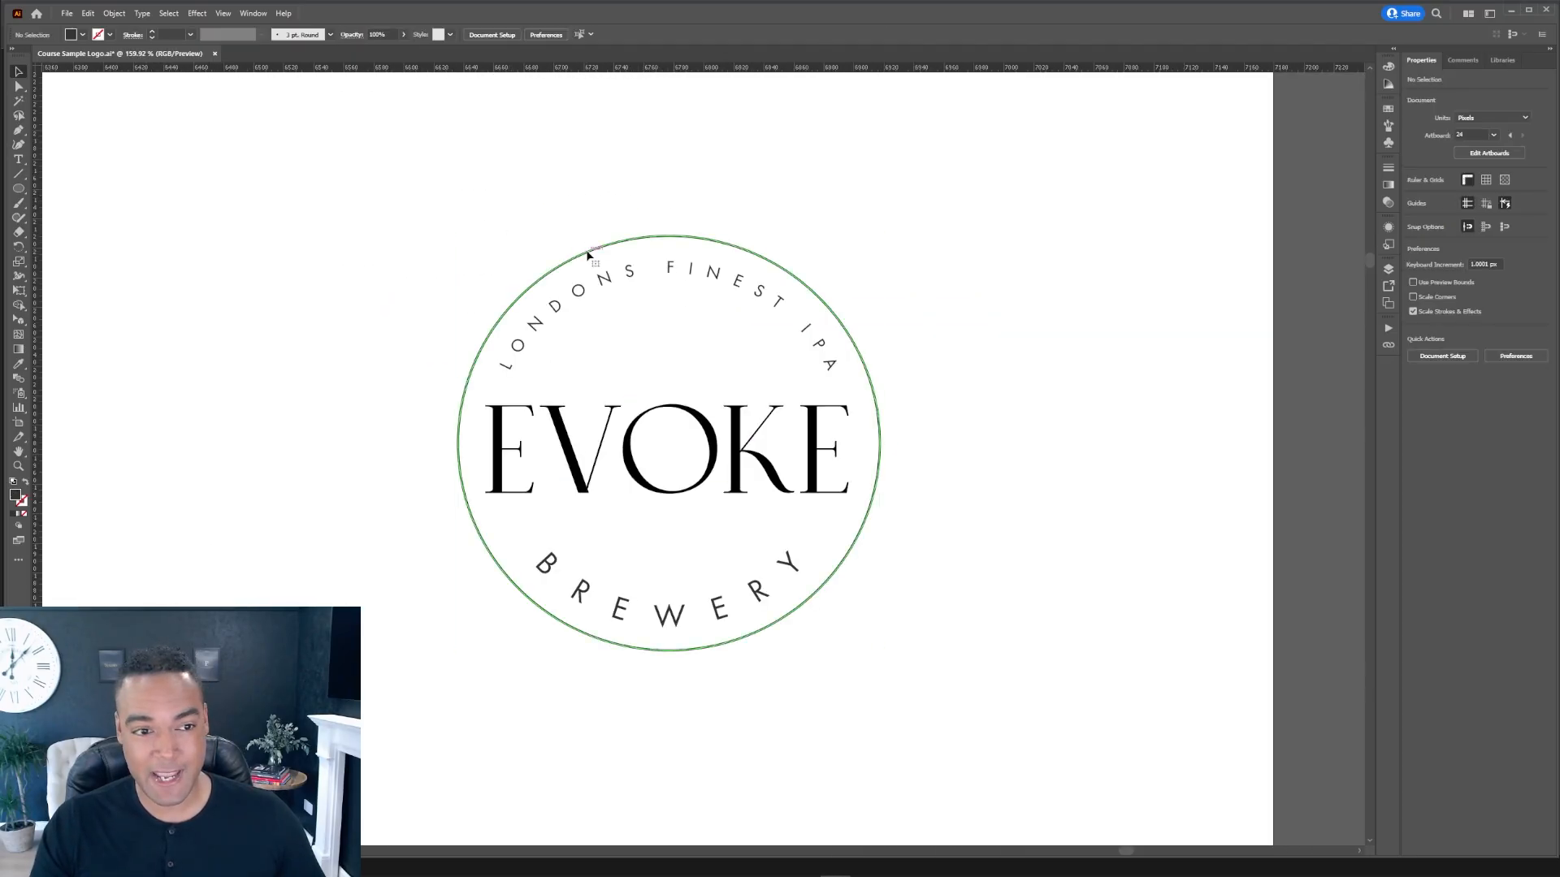
click(588, 255)
click(20, 193)
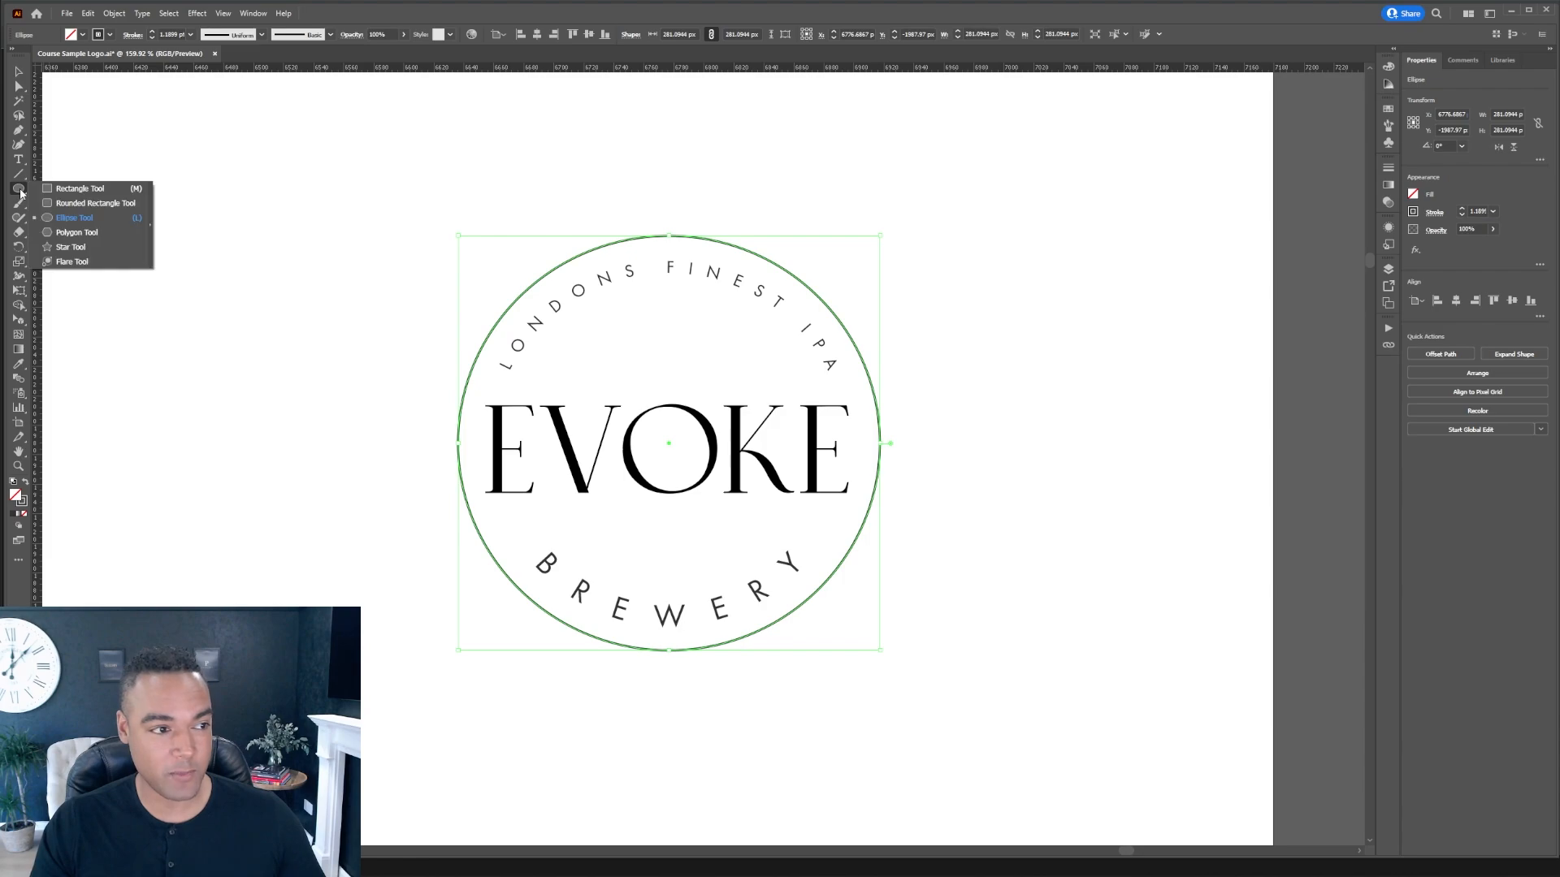
click(74, 217)
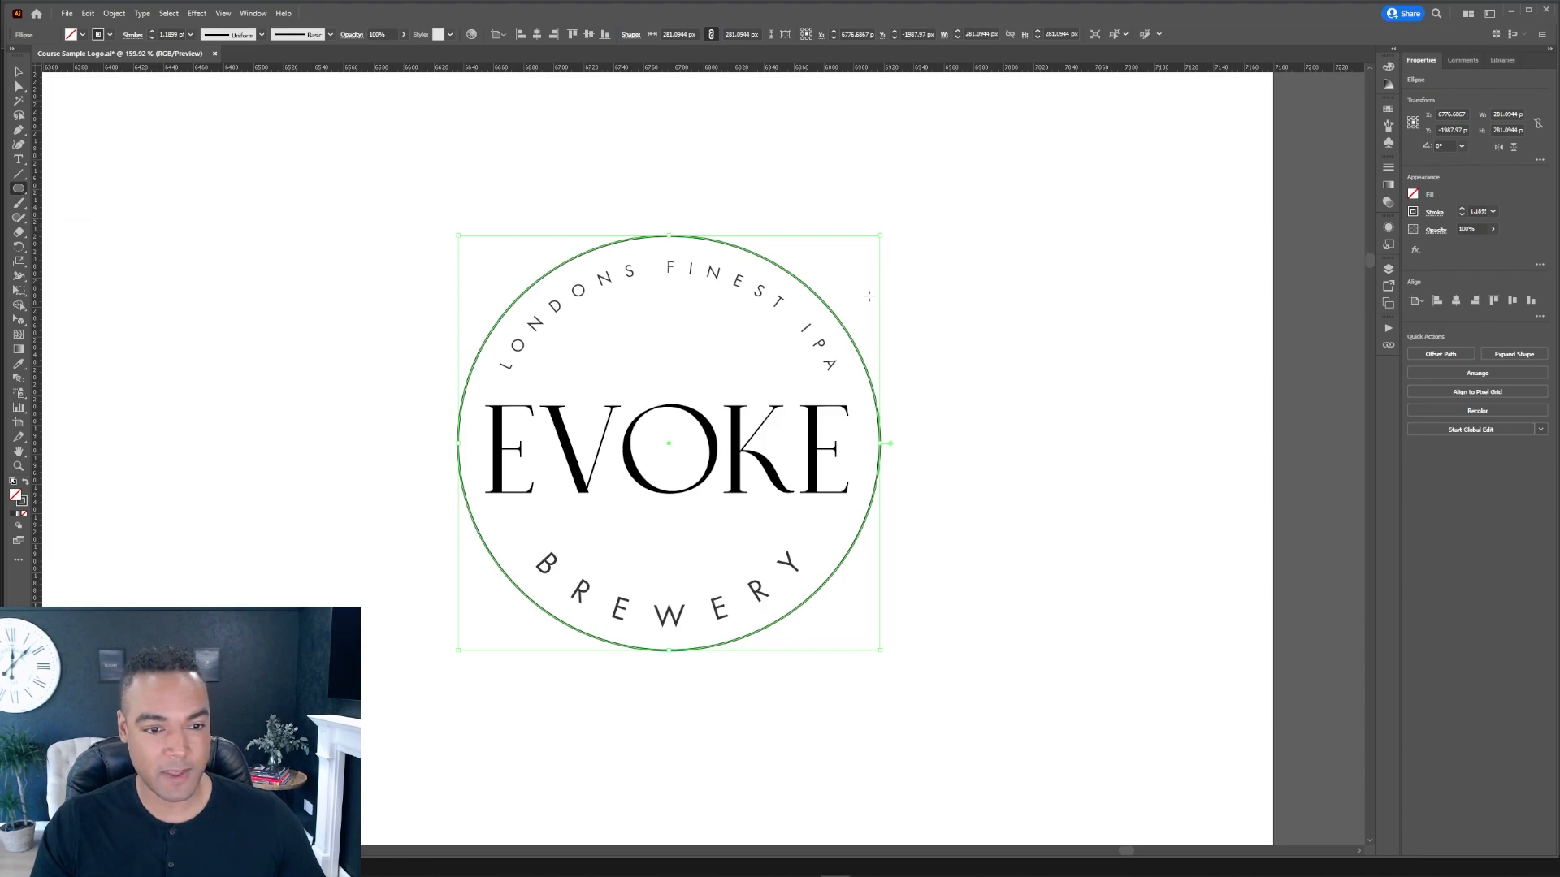
drag(667, 441, 468, 243)
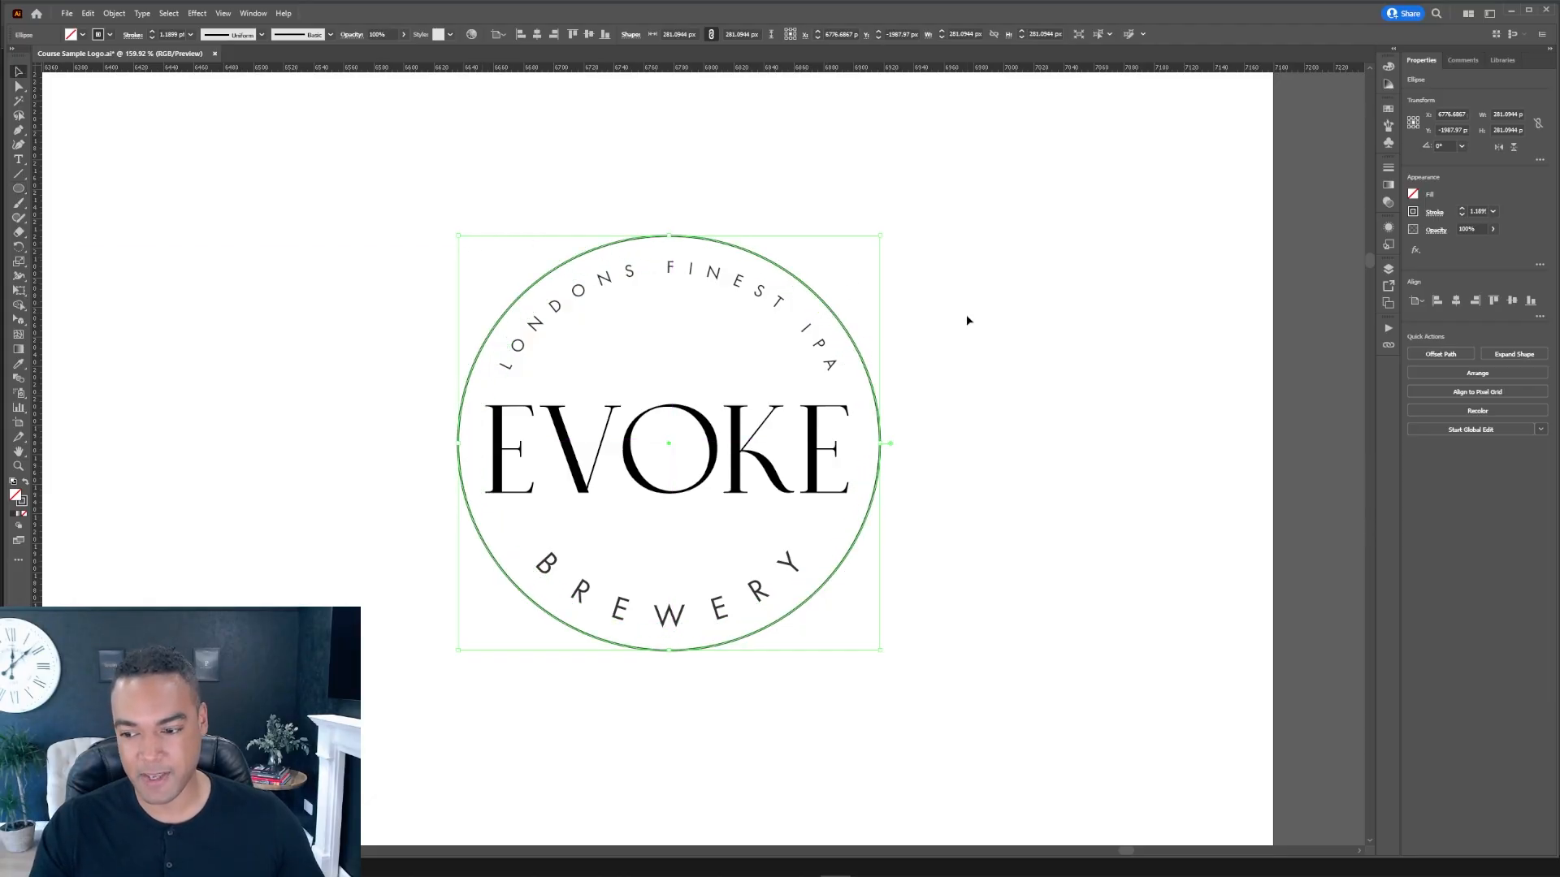
key(ctrl+c)
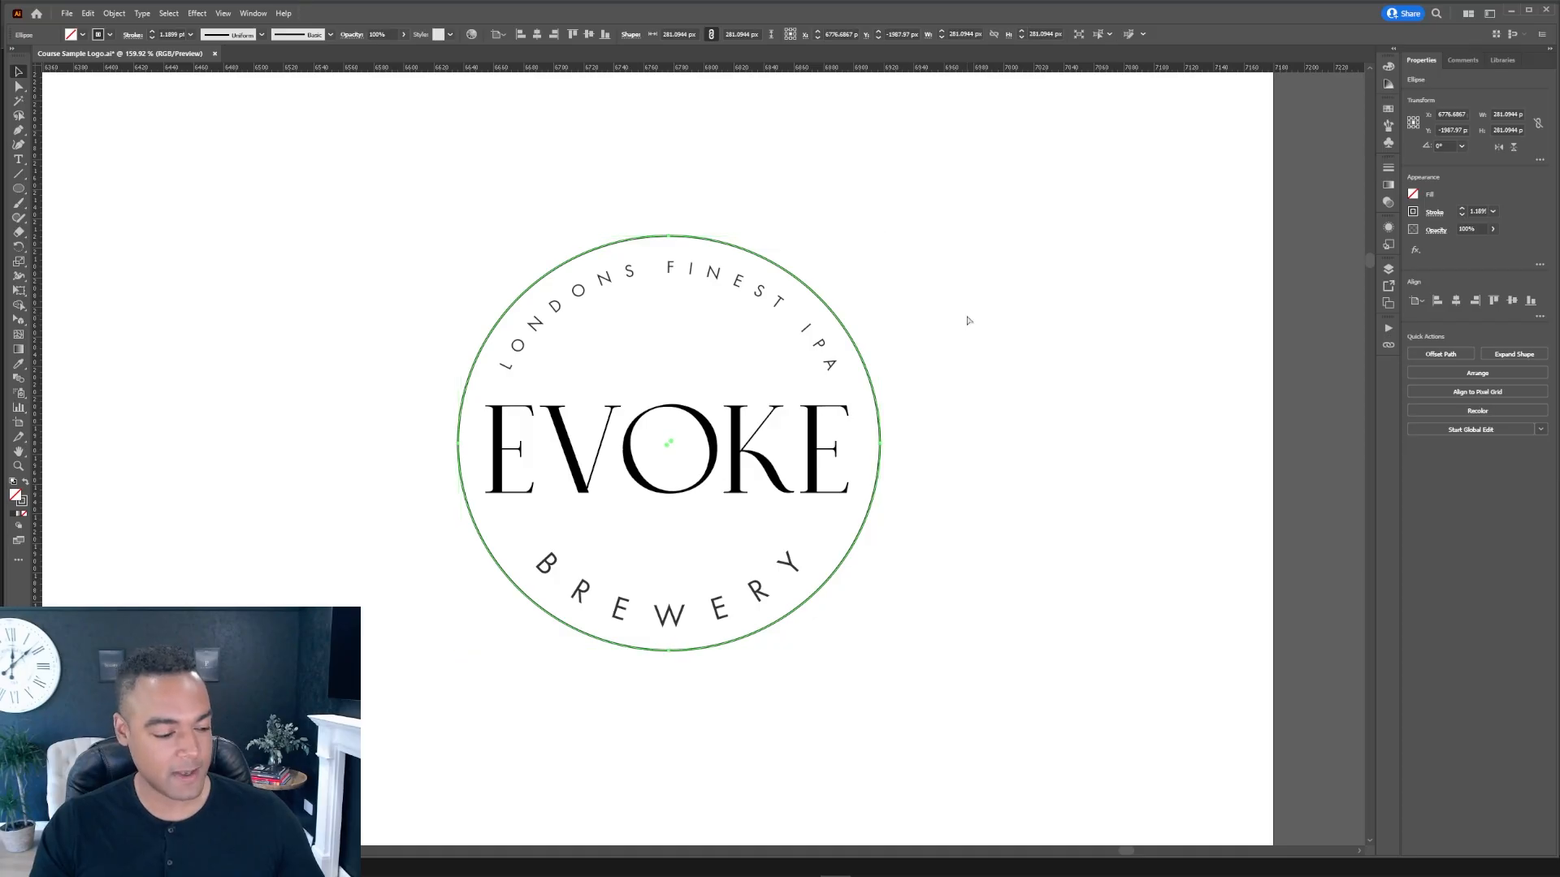
key(ctrl+f)
key(e)
drag(878, 236, 898, 216)
key(v)
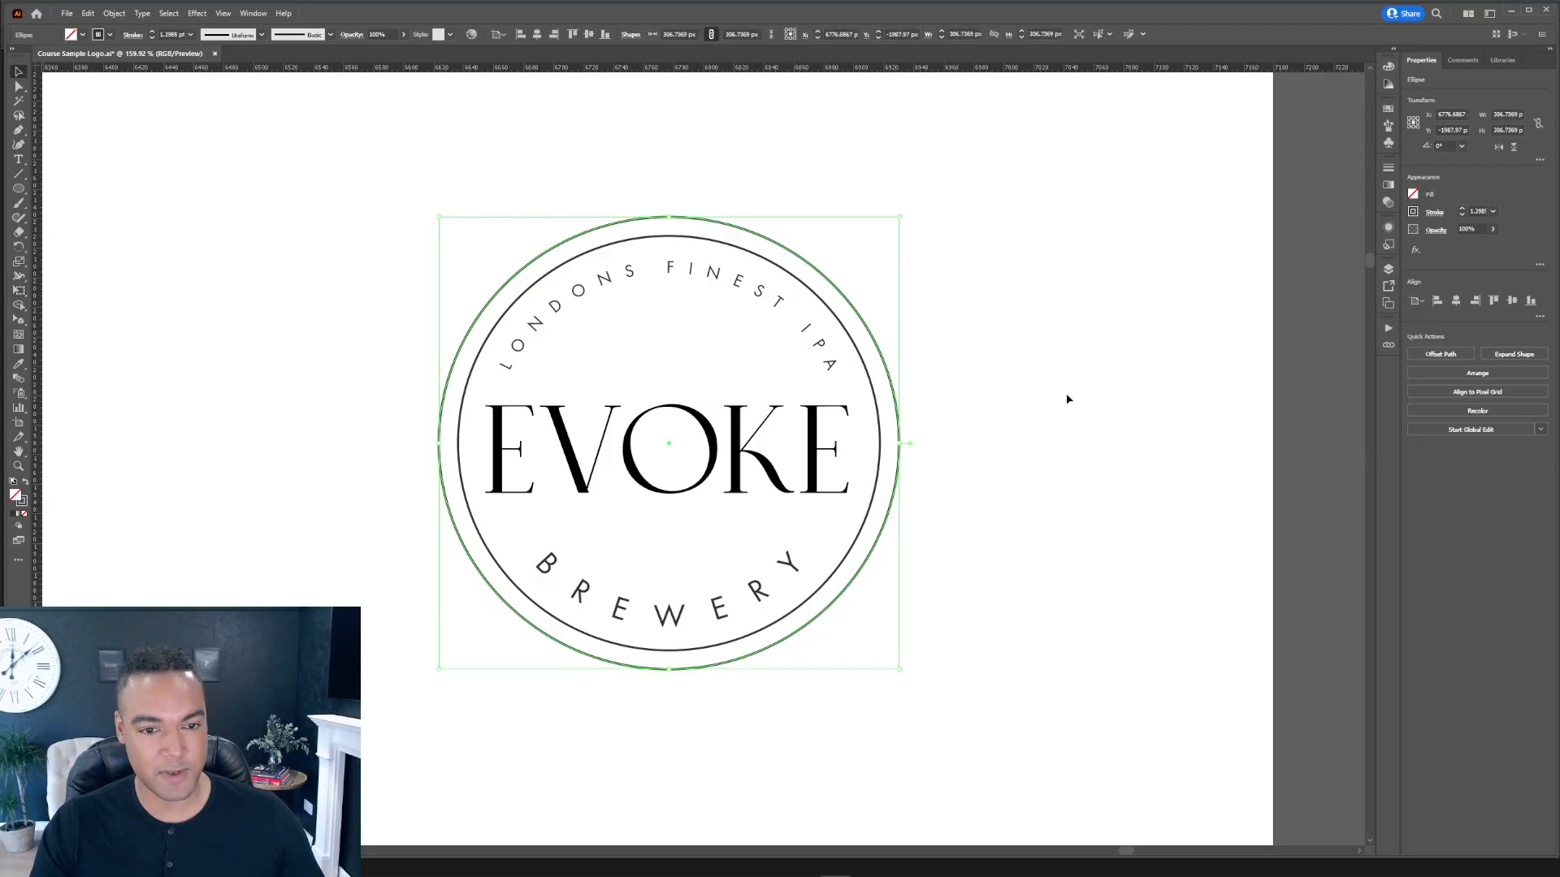
click(910, 377)
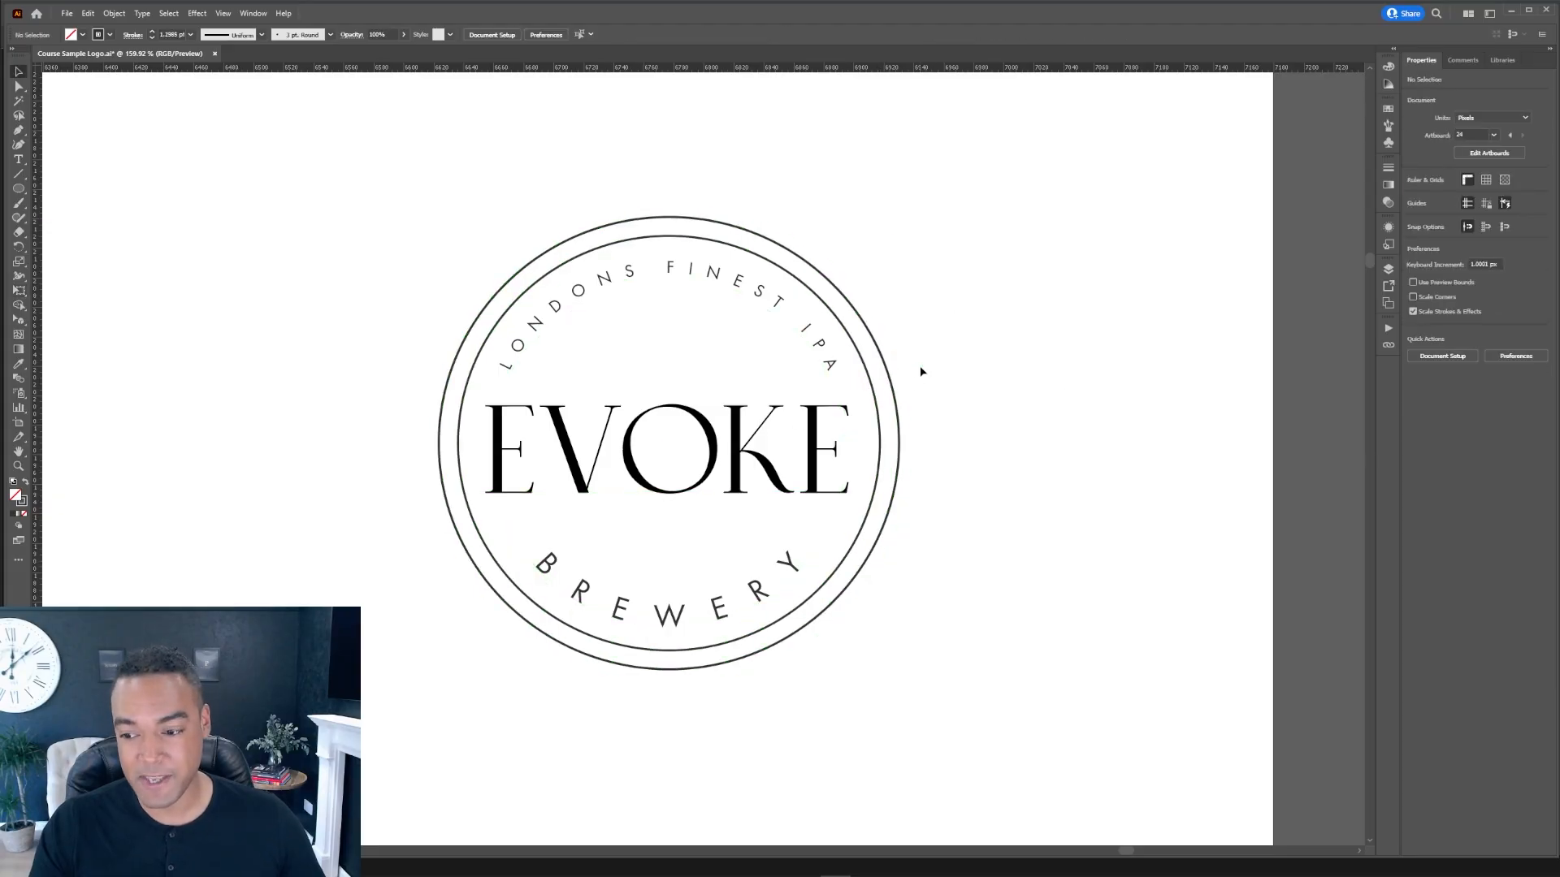
Step: Select both rings and set their stroke weight to 1 pt
click(880, 380)
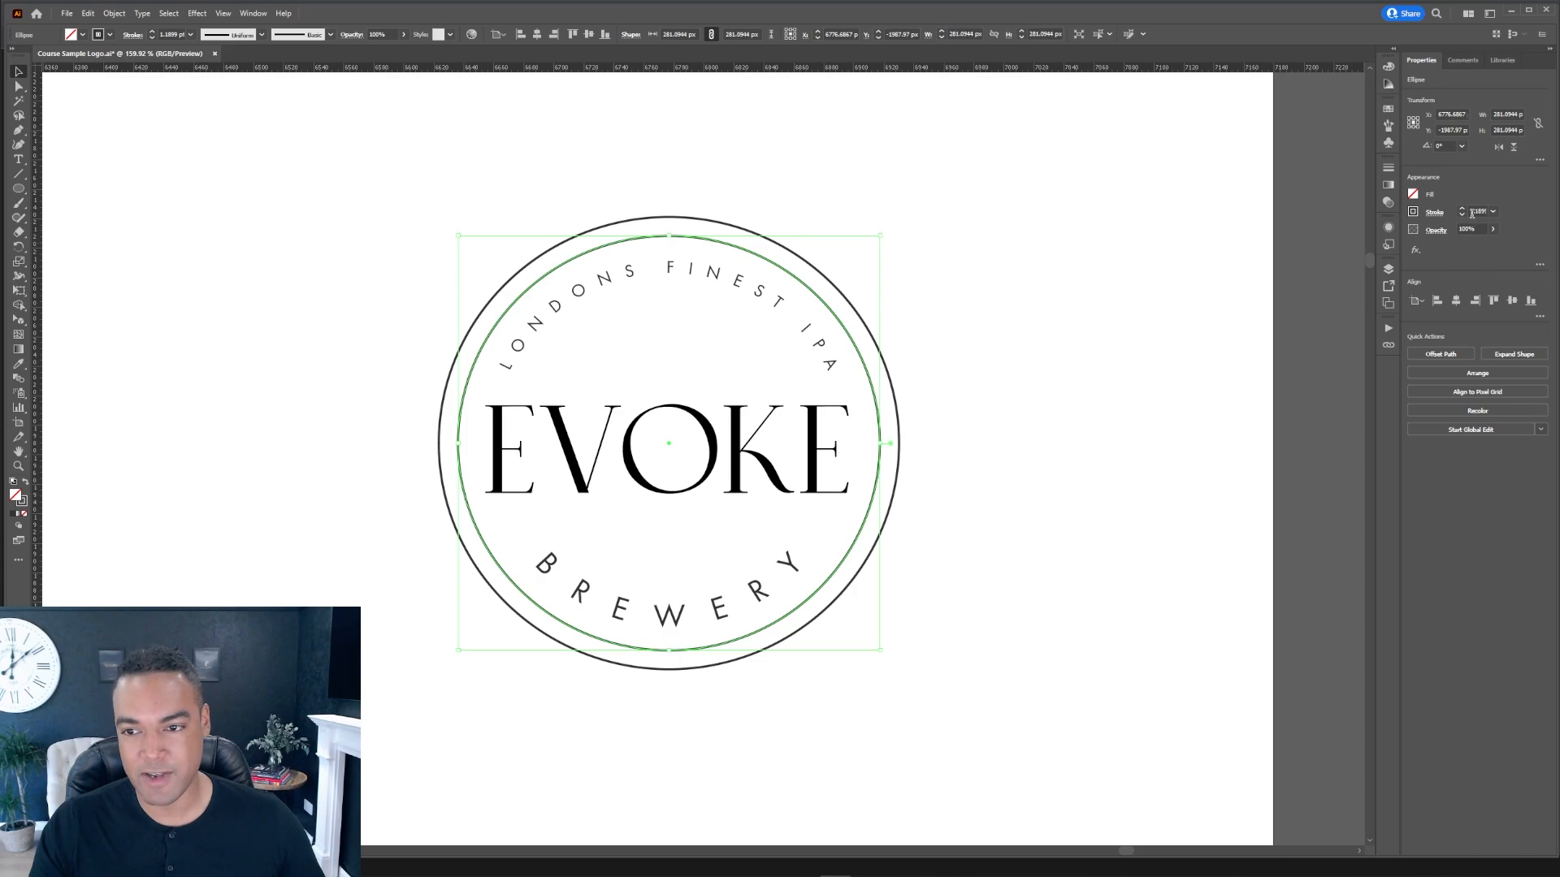
drag(880, 424, 899, 421)
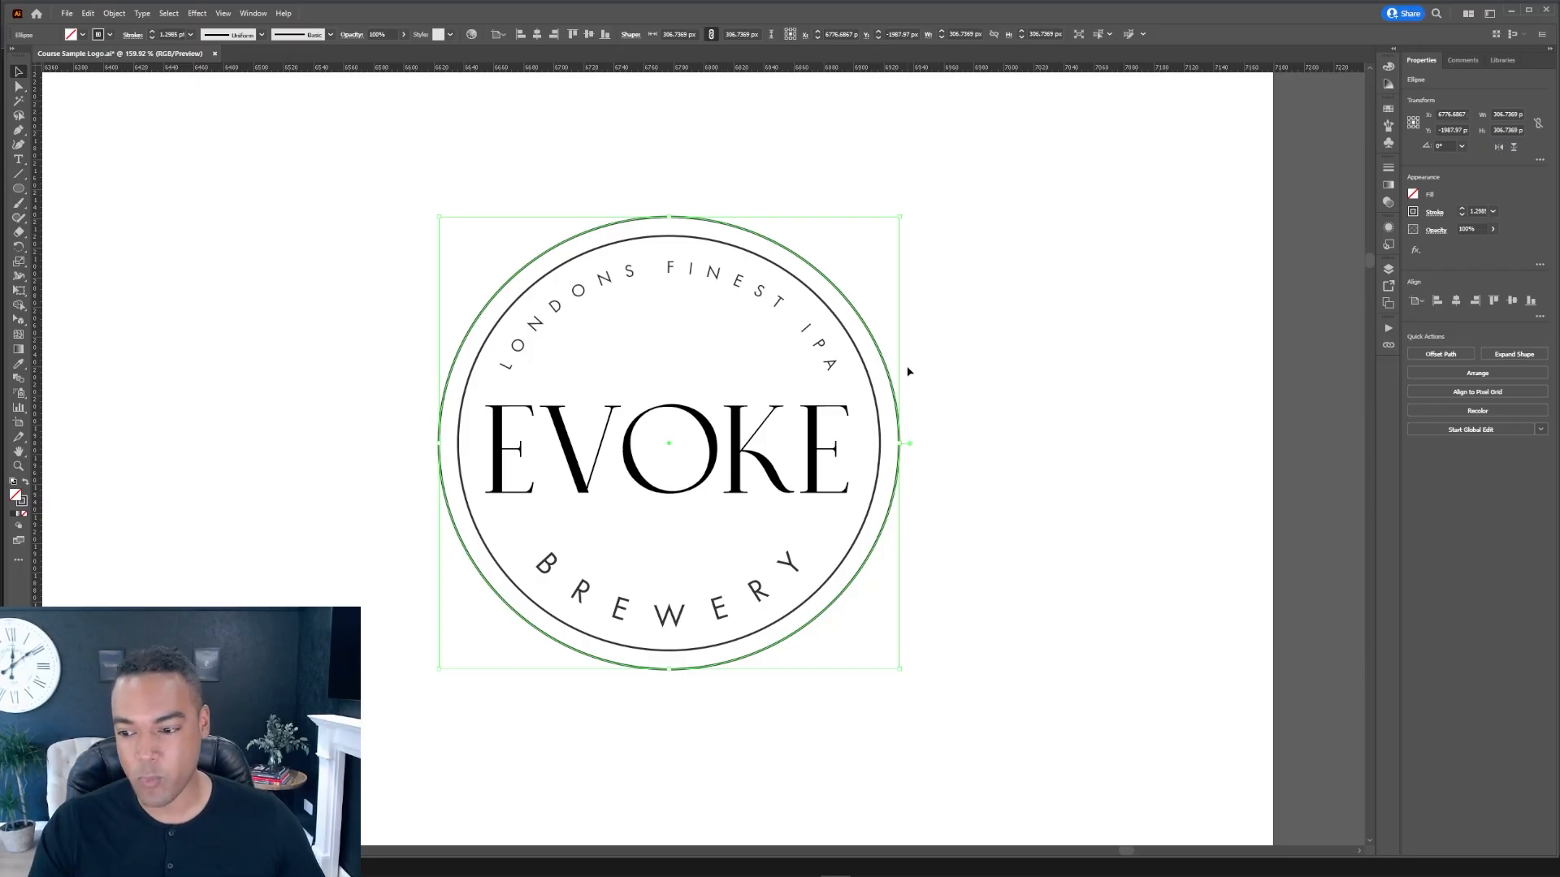
shift+click(874, 404)
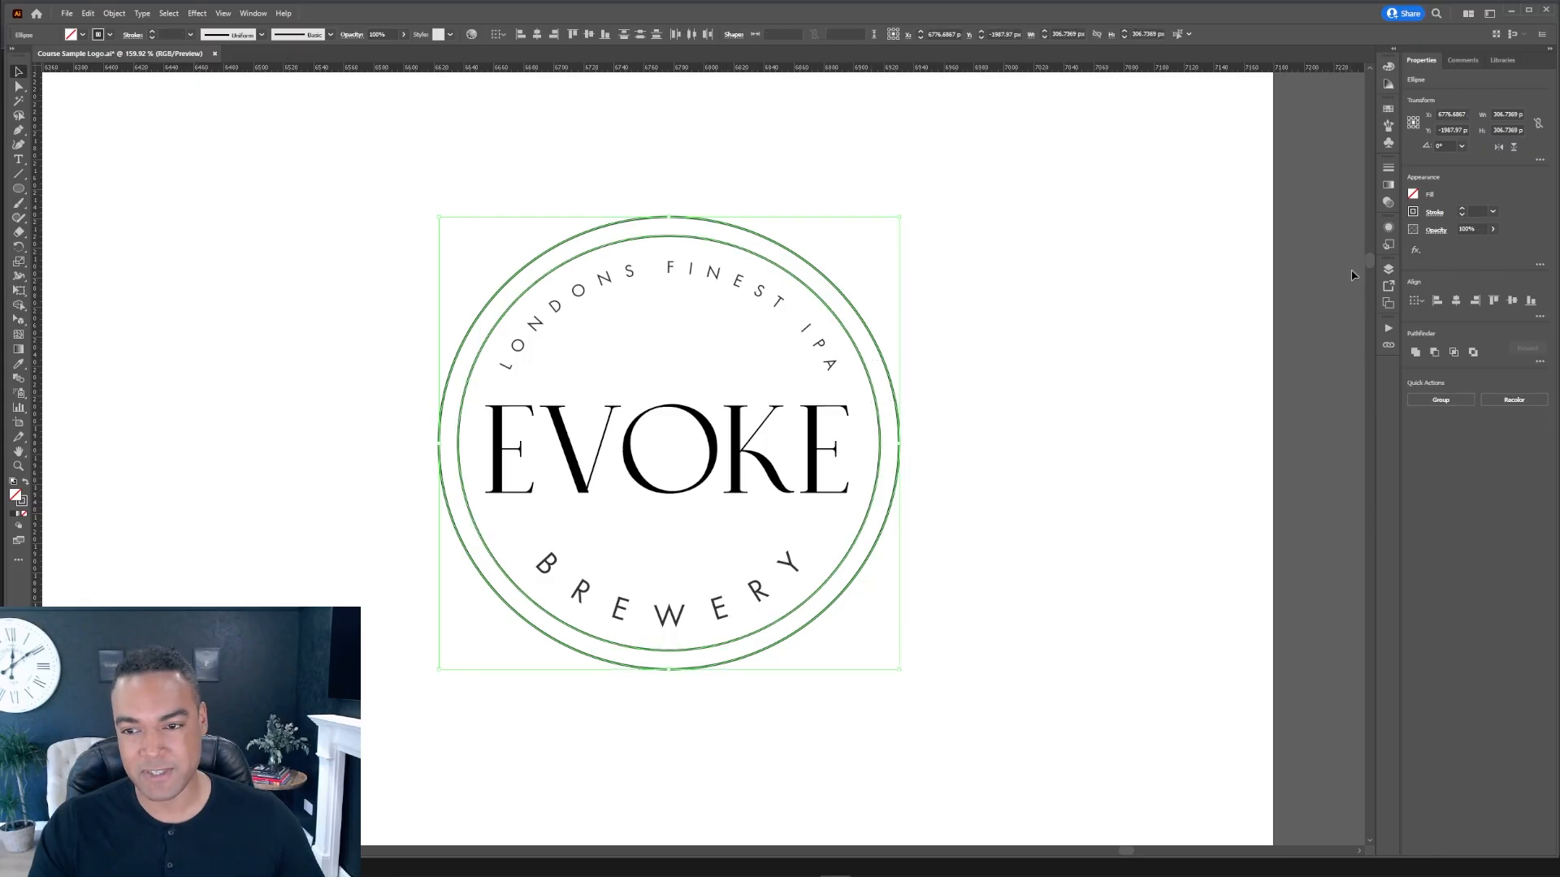
click(1493, 212)
click(1511, 265)
click(1025, 315)
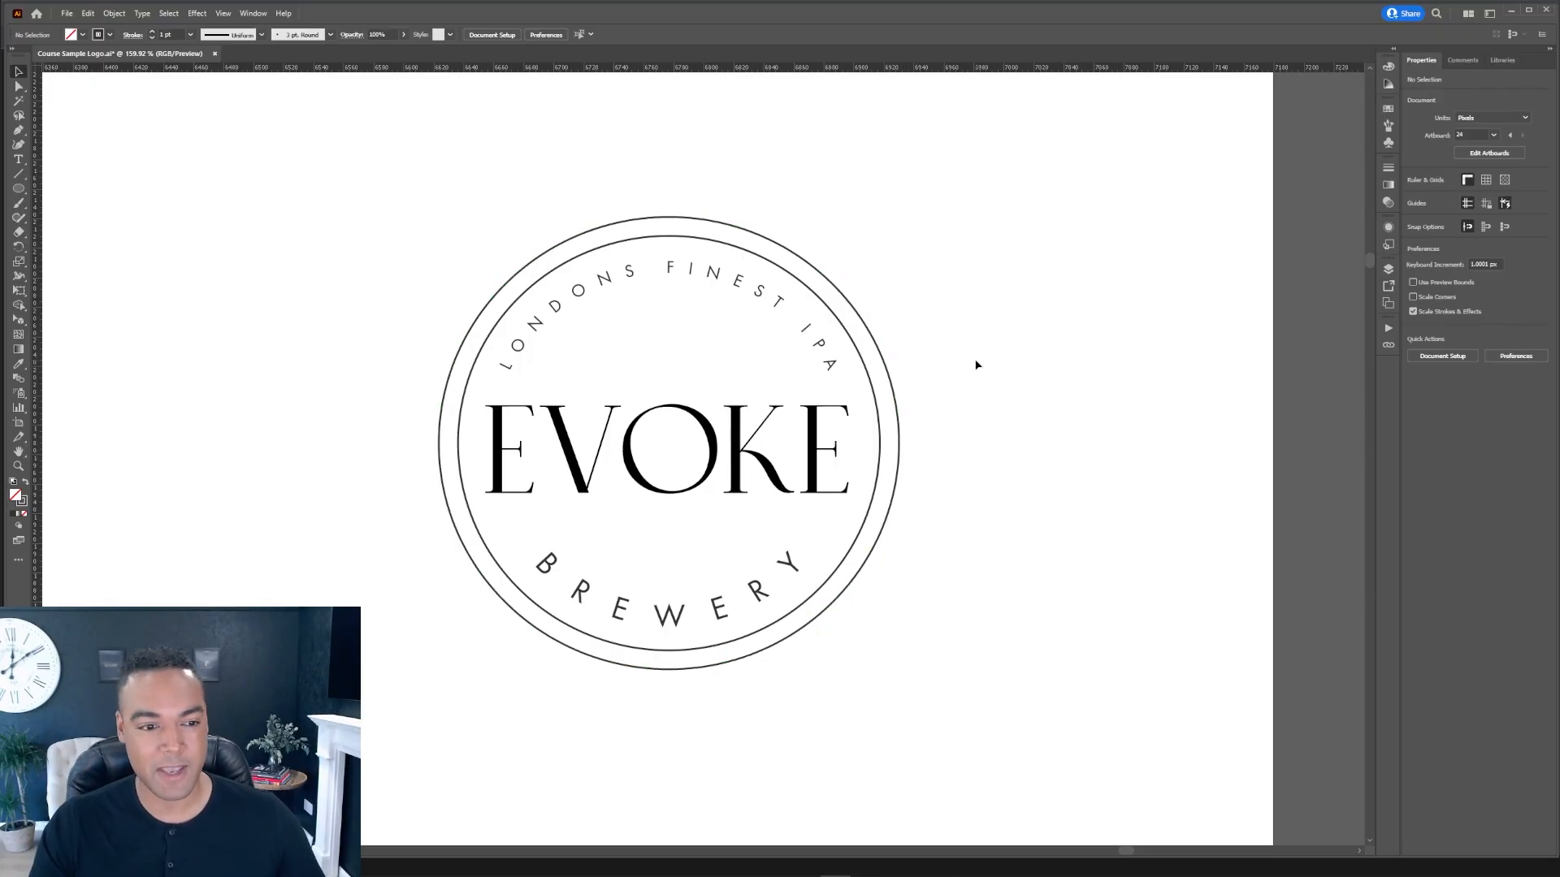
Step: Scale a copy of the inner ring down to about 195 px to add a third concentric circle behind the wordmark
click(895, 376)
click(954, 416)
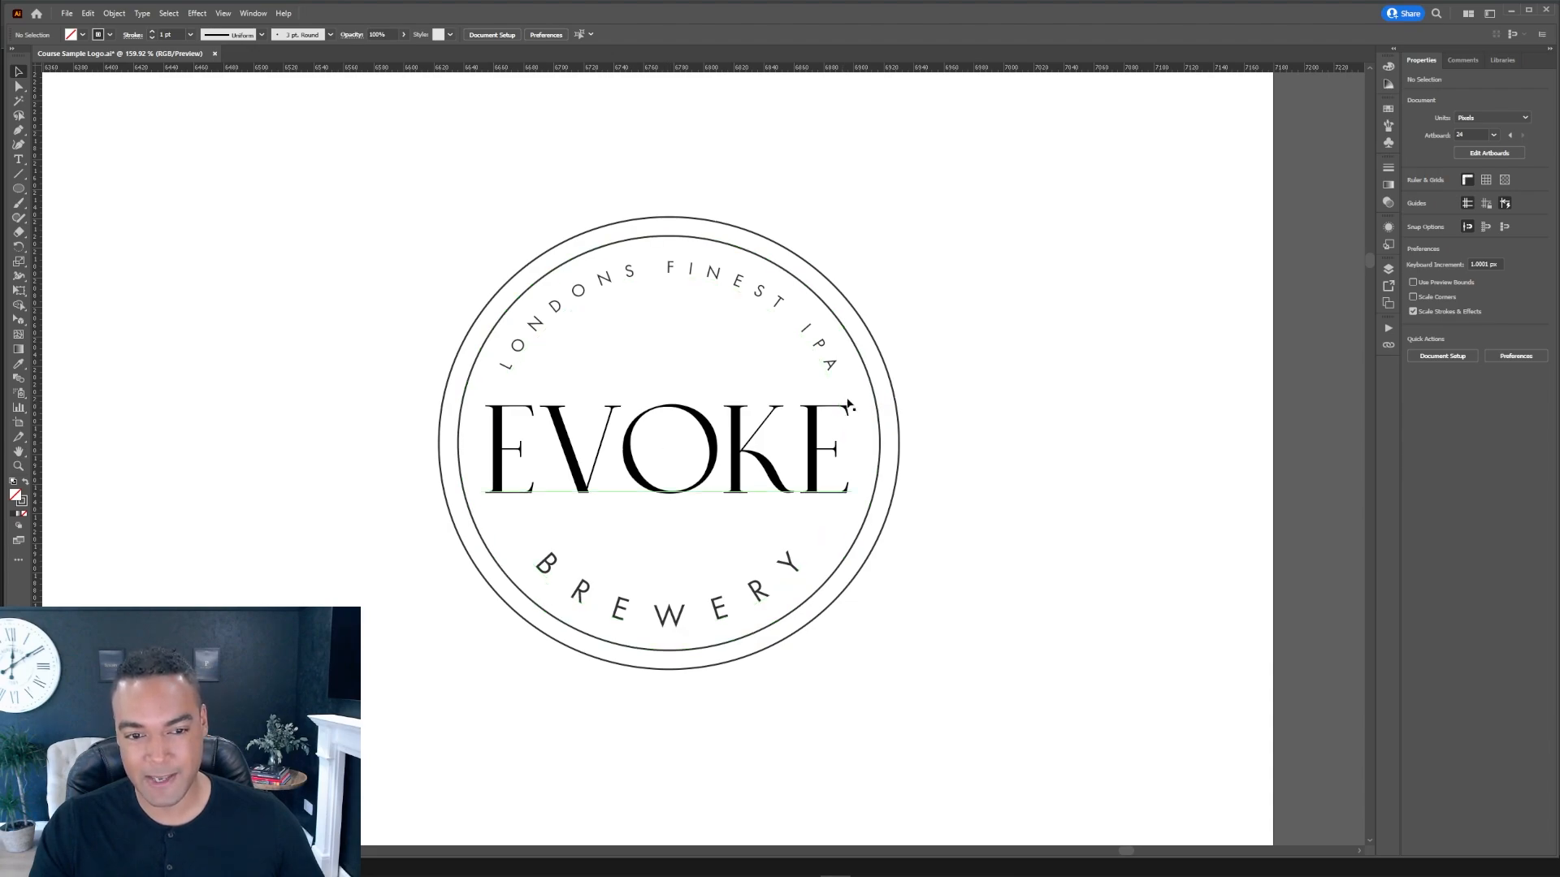
click(862, 363)
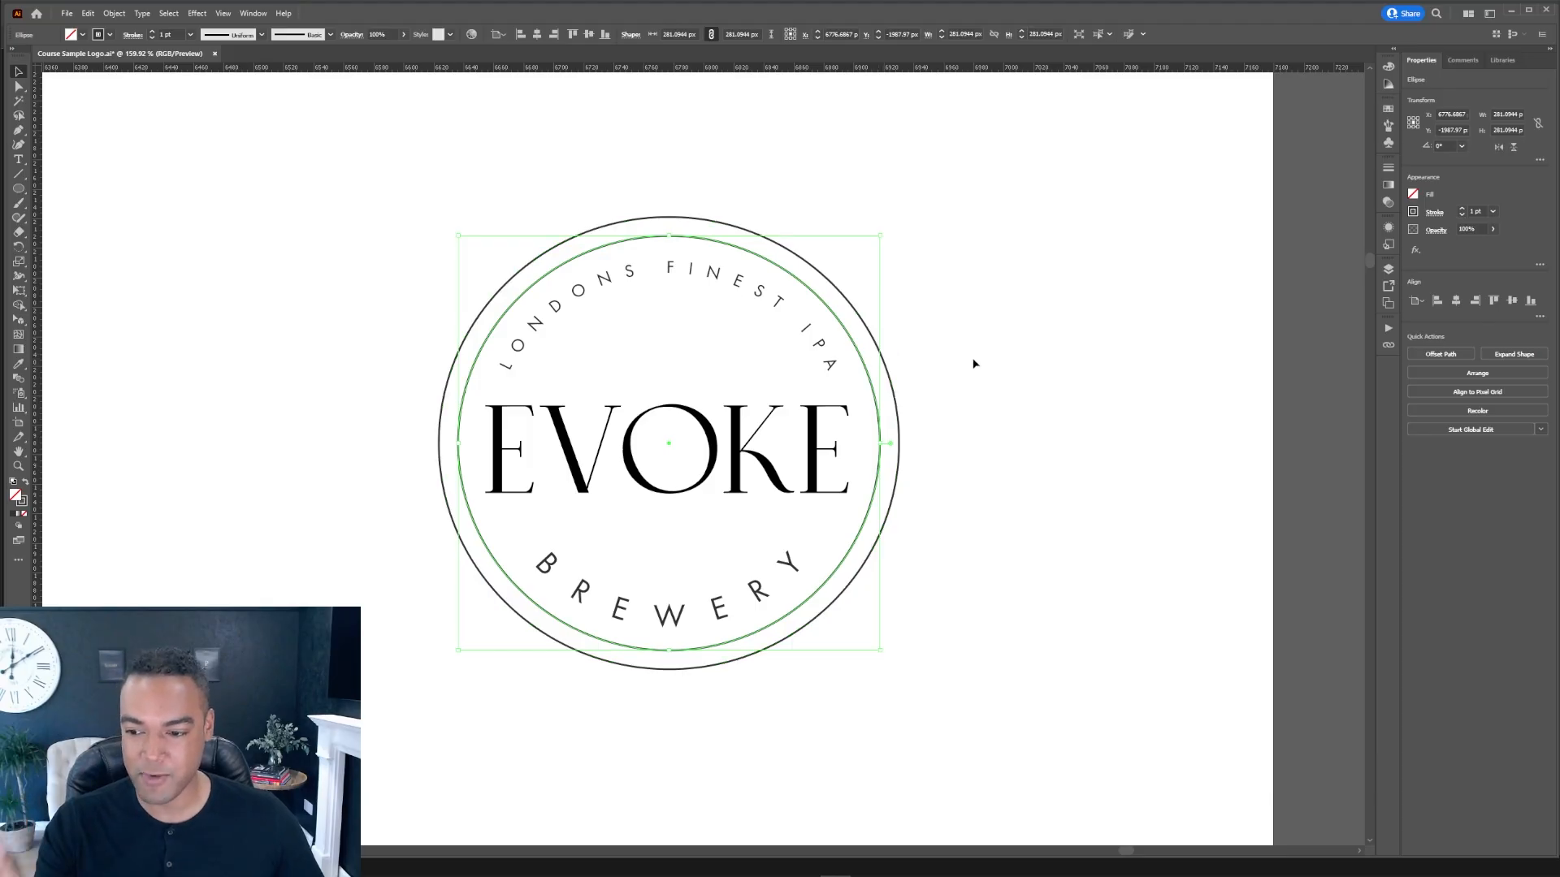
key(a)
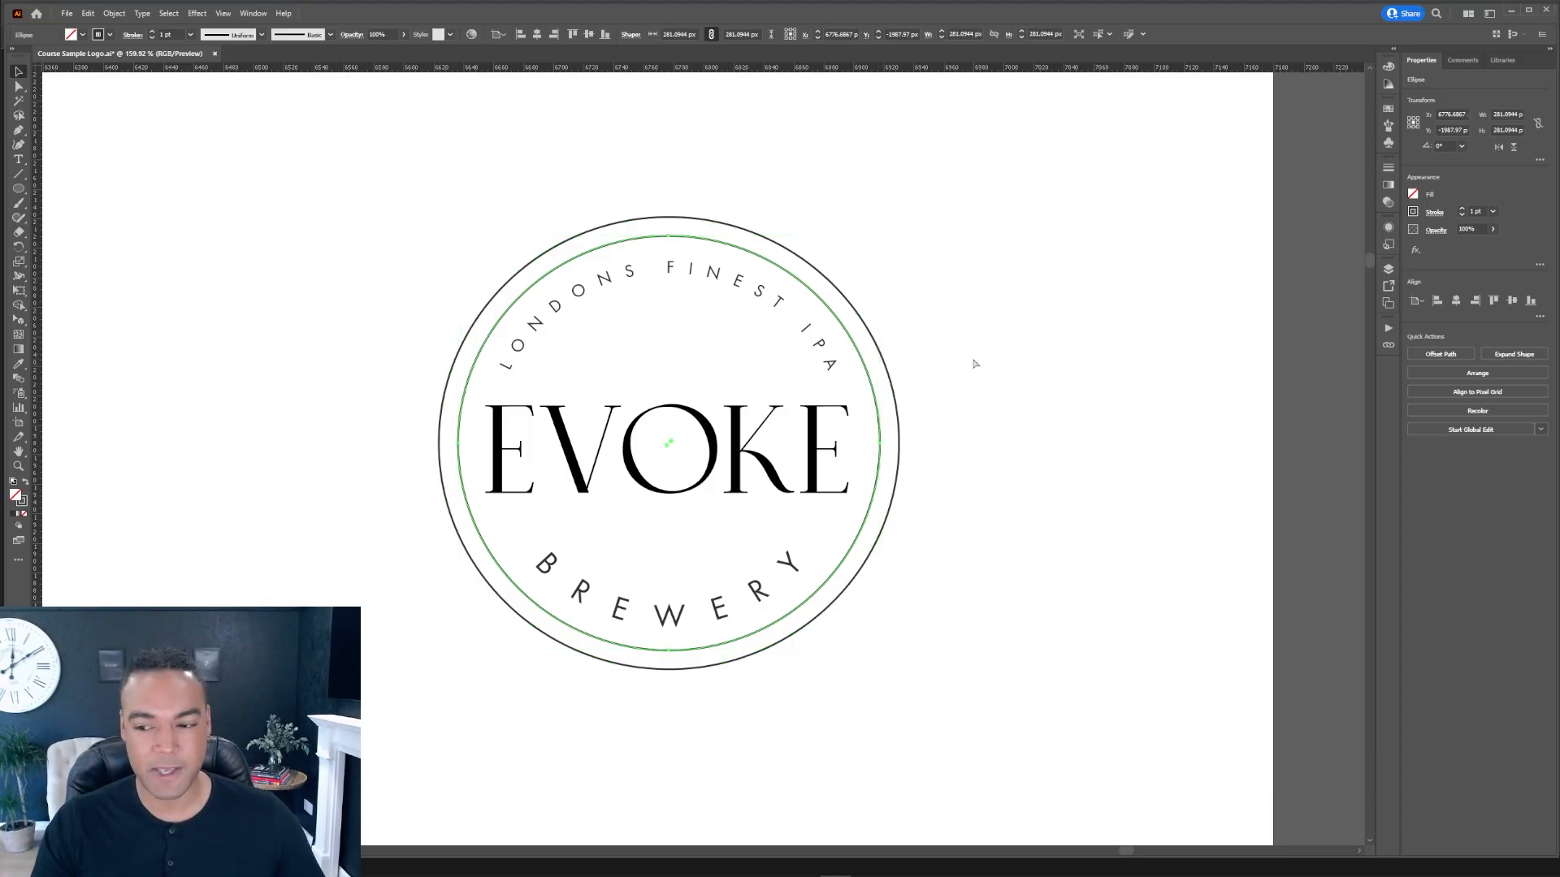
key(v)
key(e)
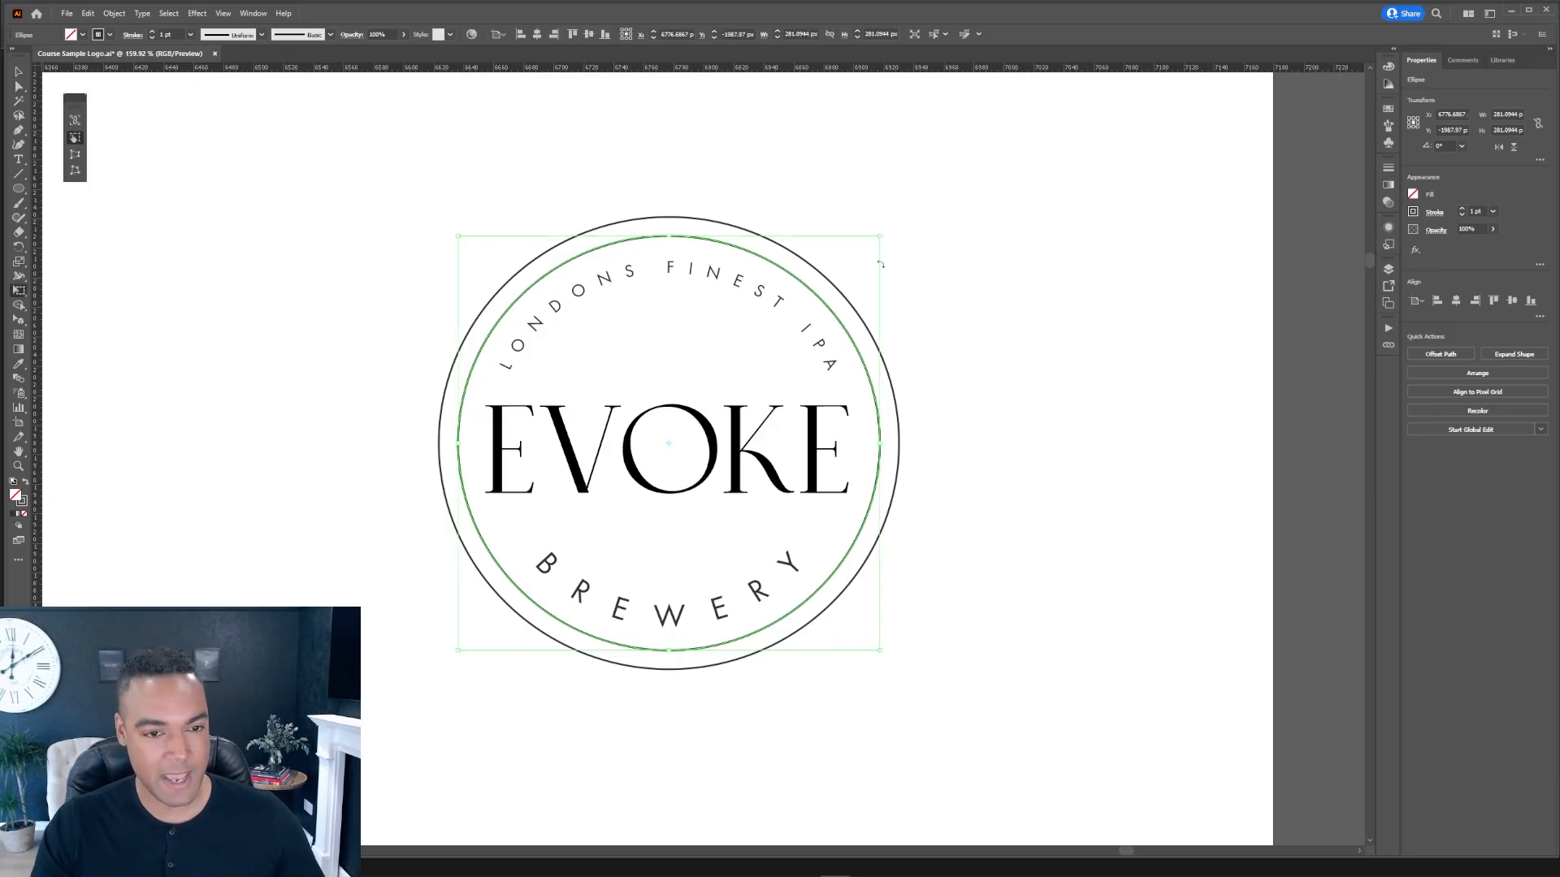
drag(879, 237, 872, 242)
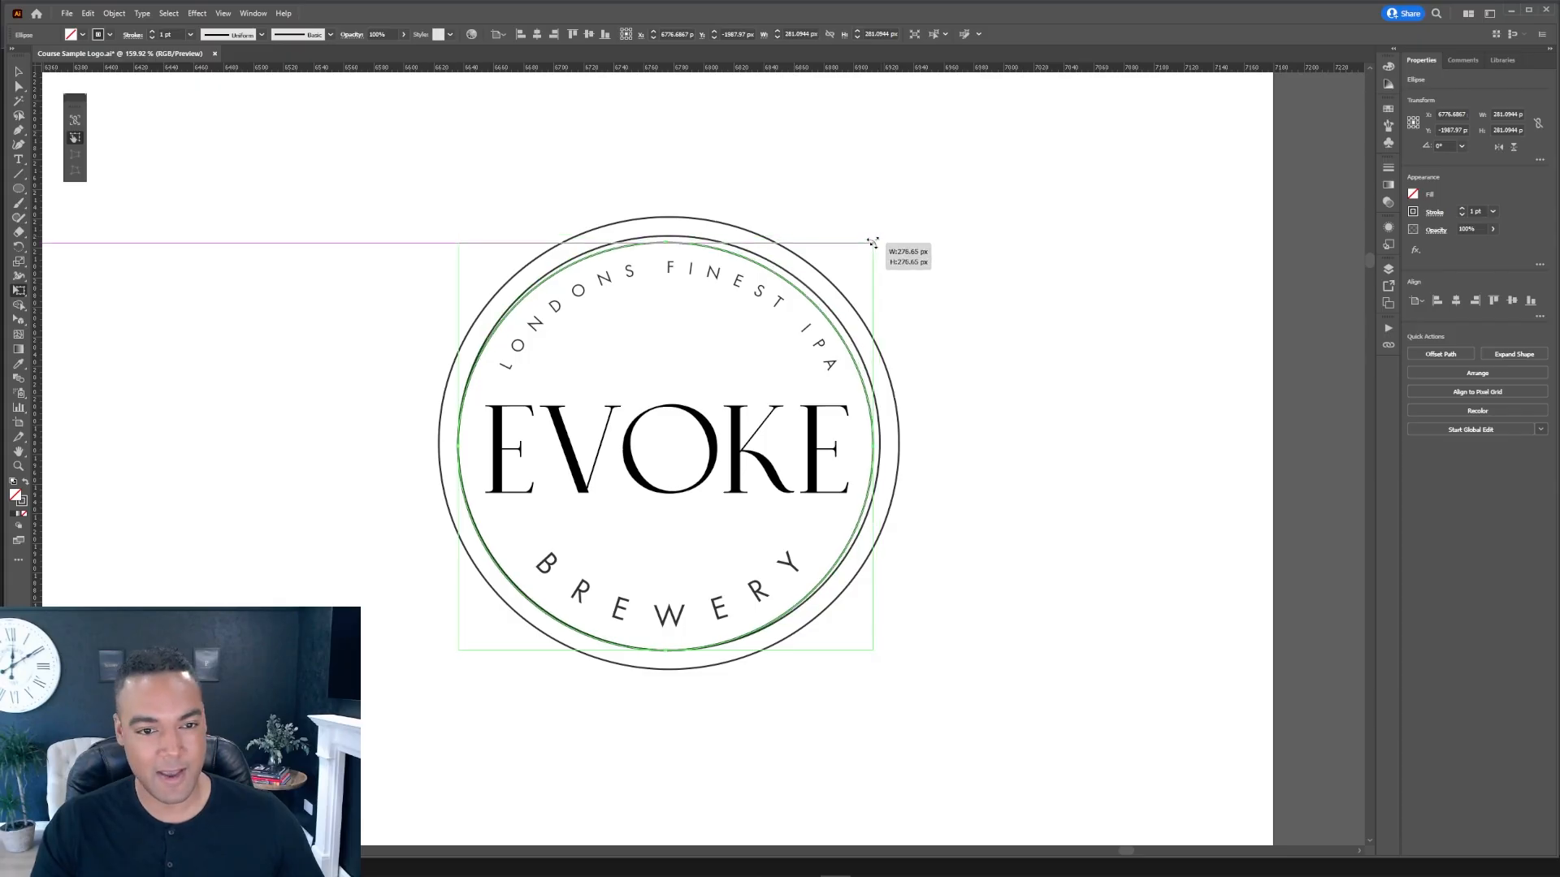
drag(873, 243, 799, 288)
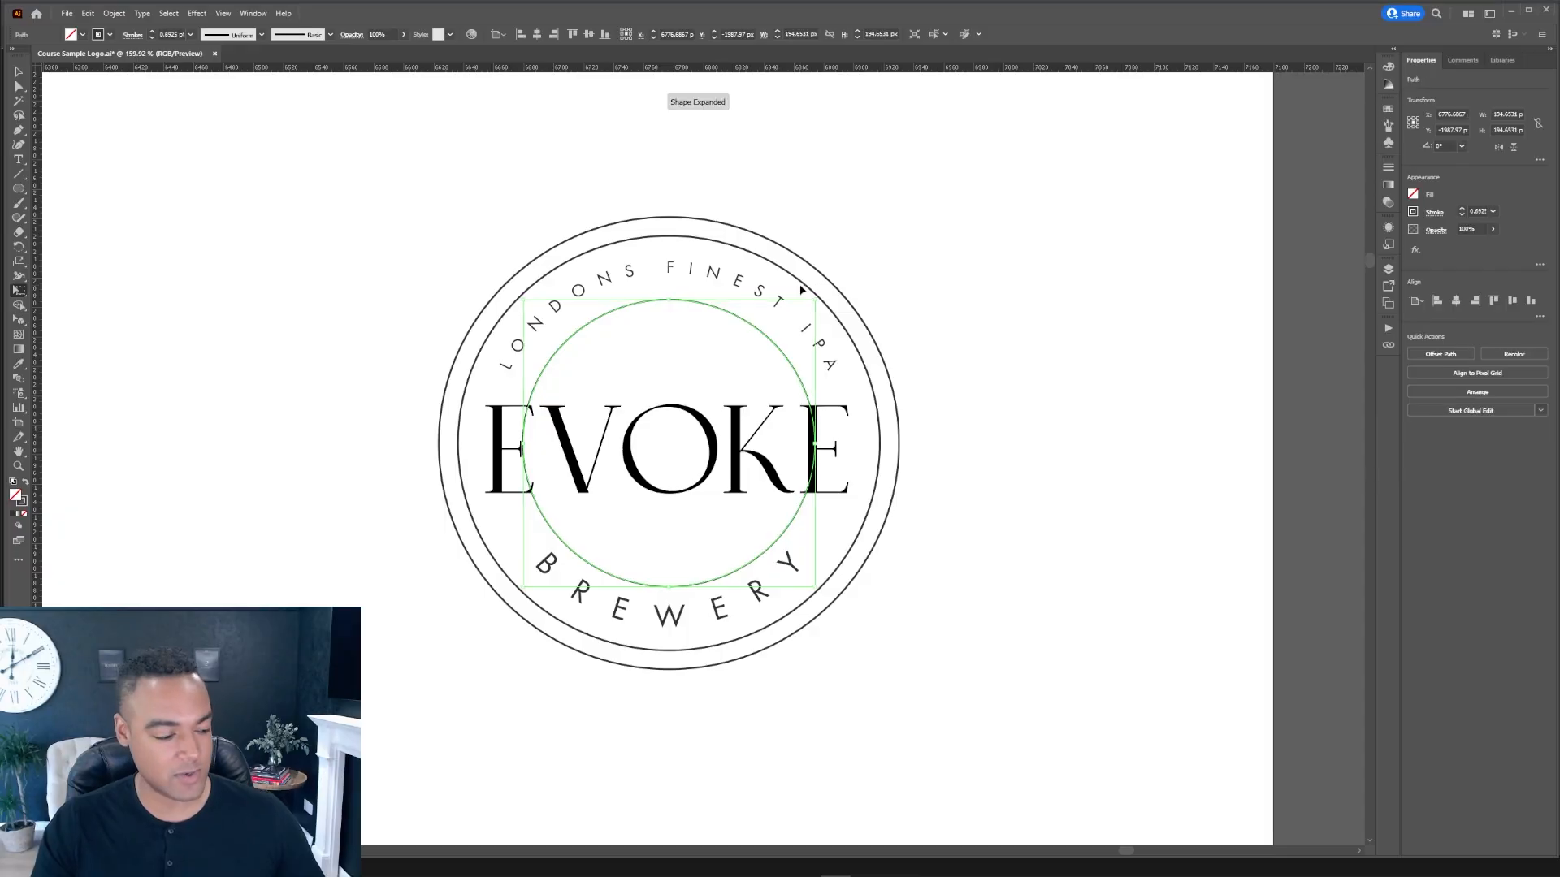
Step: Scale down another, smaller copy of the ring inside the third circle
drag(815, 301, 771, 323)
key(v)
click(964, 320)
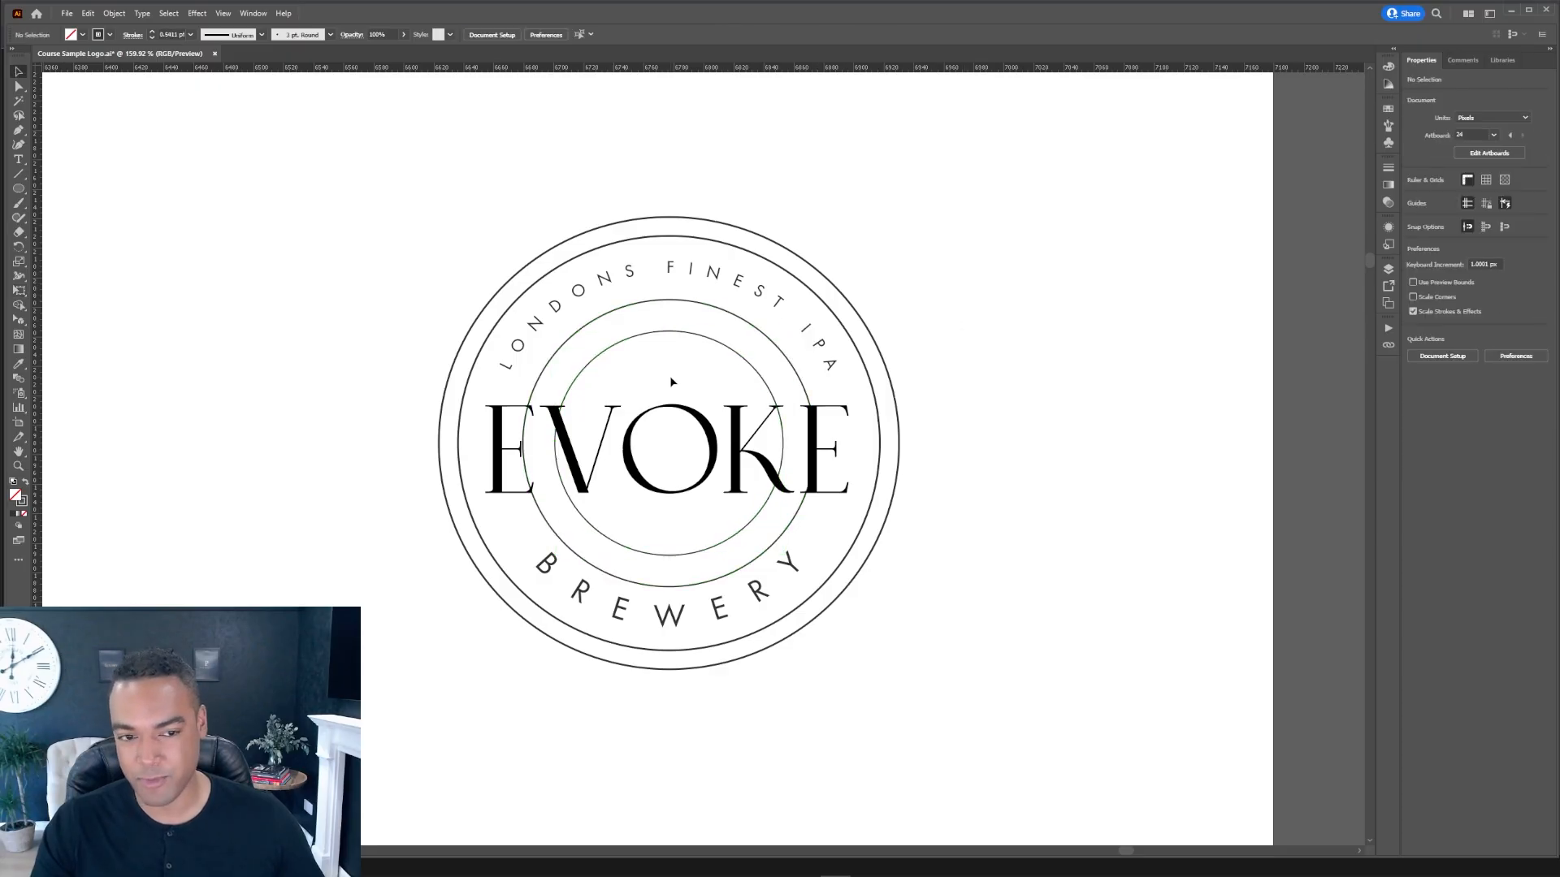
Step: Select all four rings and set their stroke weight to 2 pt
click(716, 343)
shift+click(723, 311)
shift+click(787, 273)
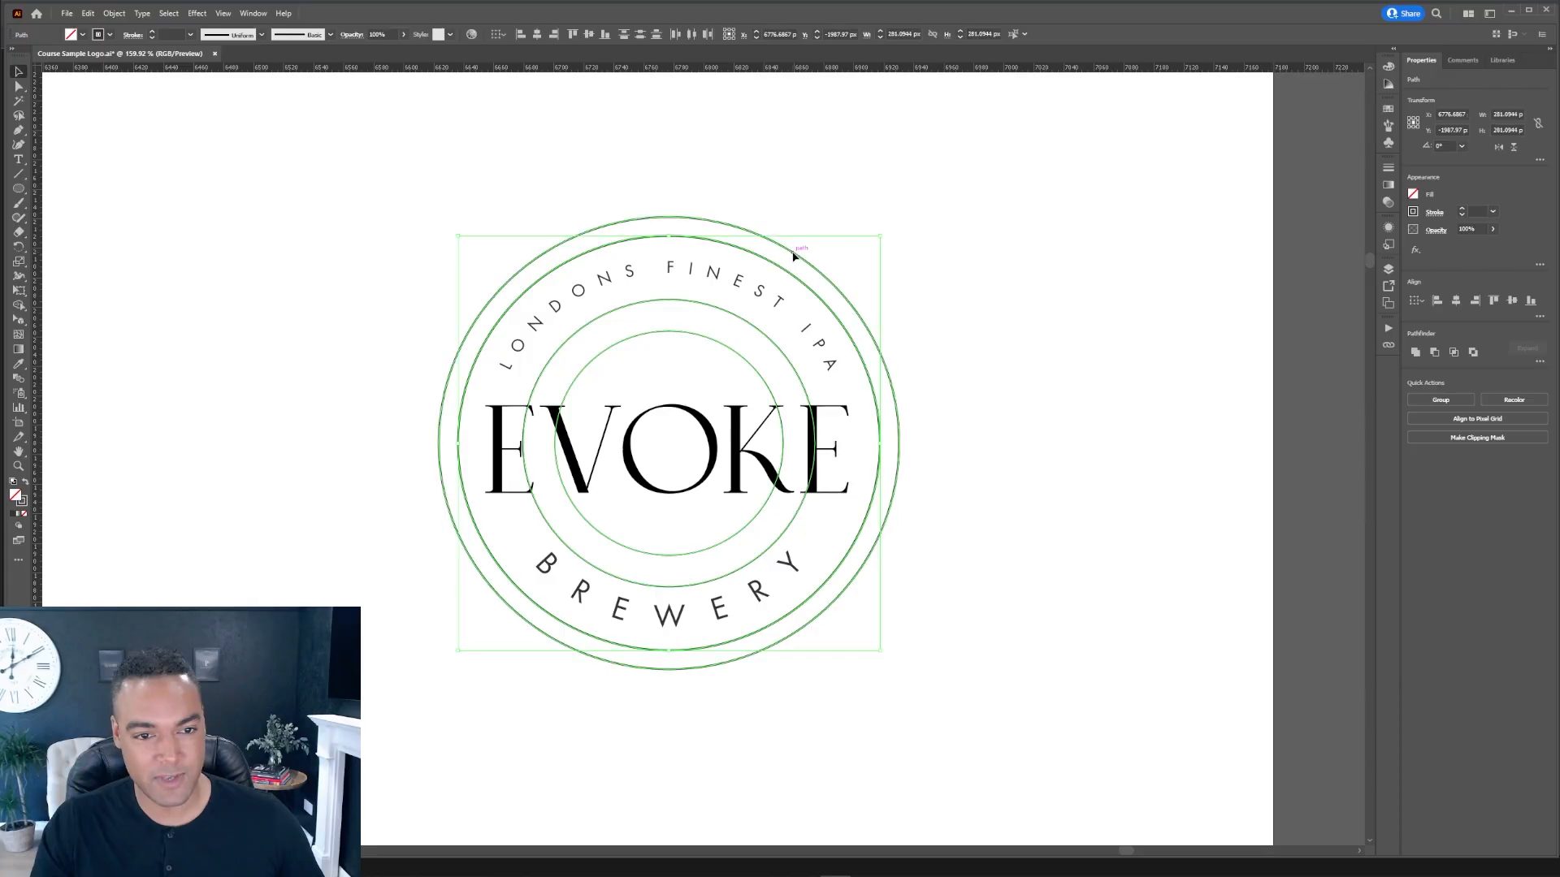
shift+click(793, 252)
click(1493, 210)
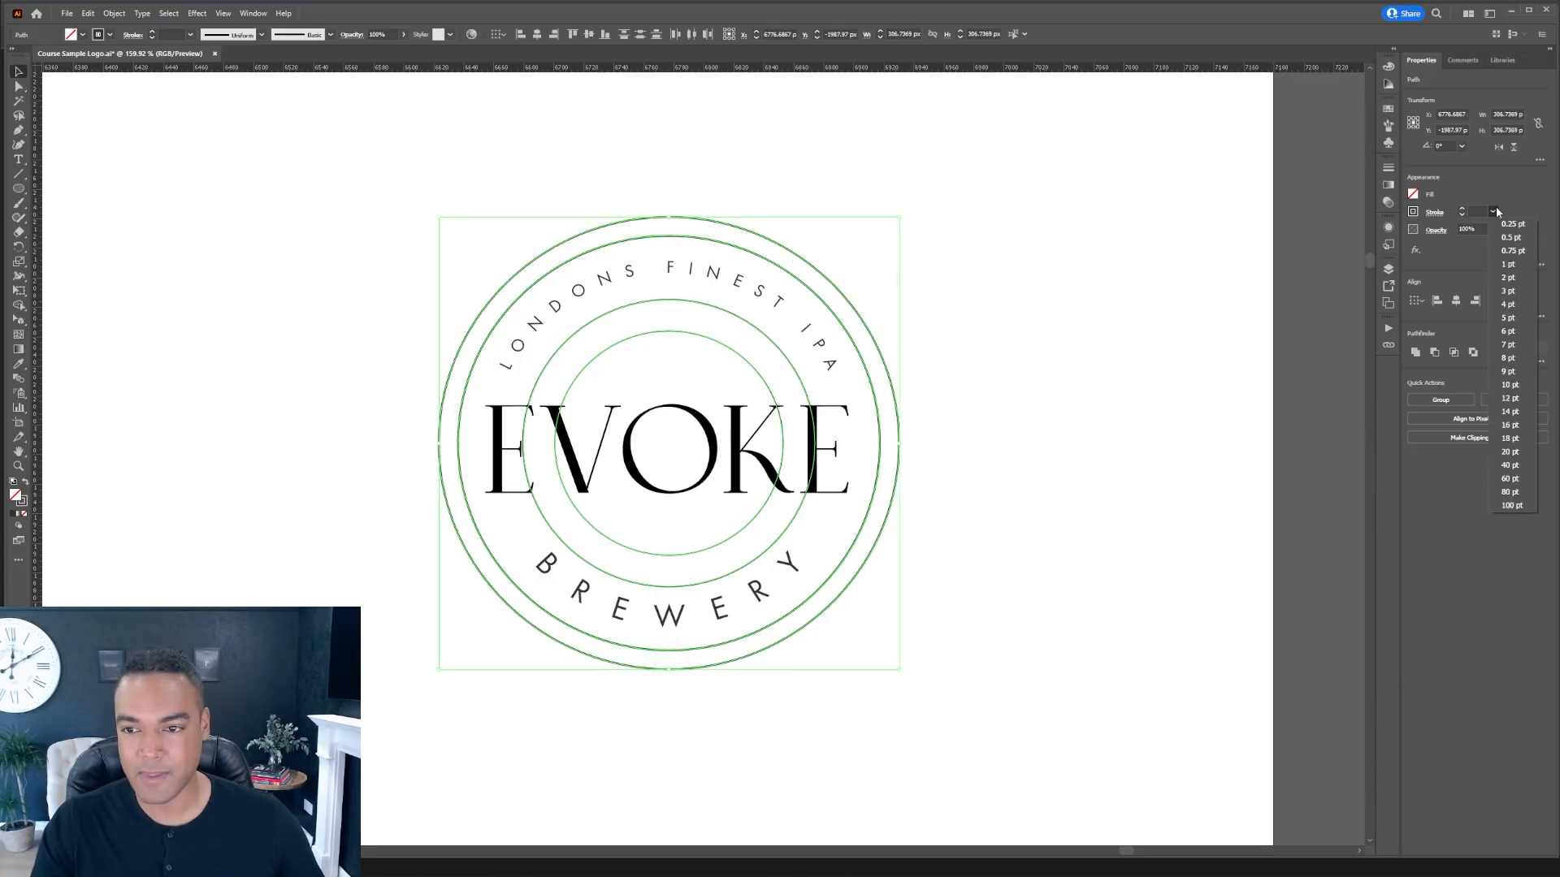
click(1508, 277)
click(1065, 323)
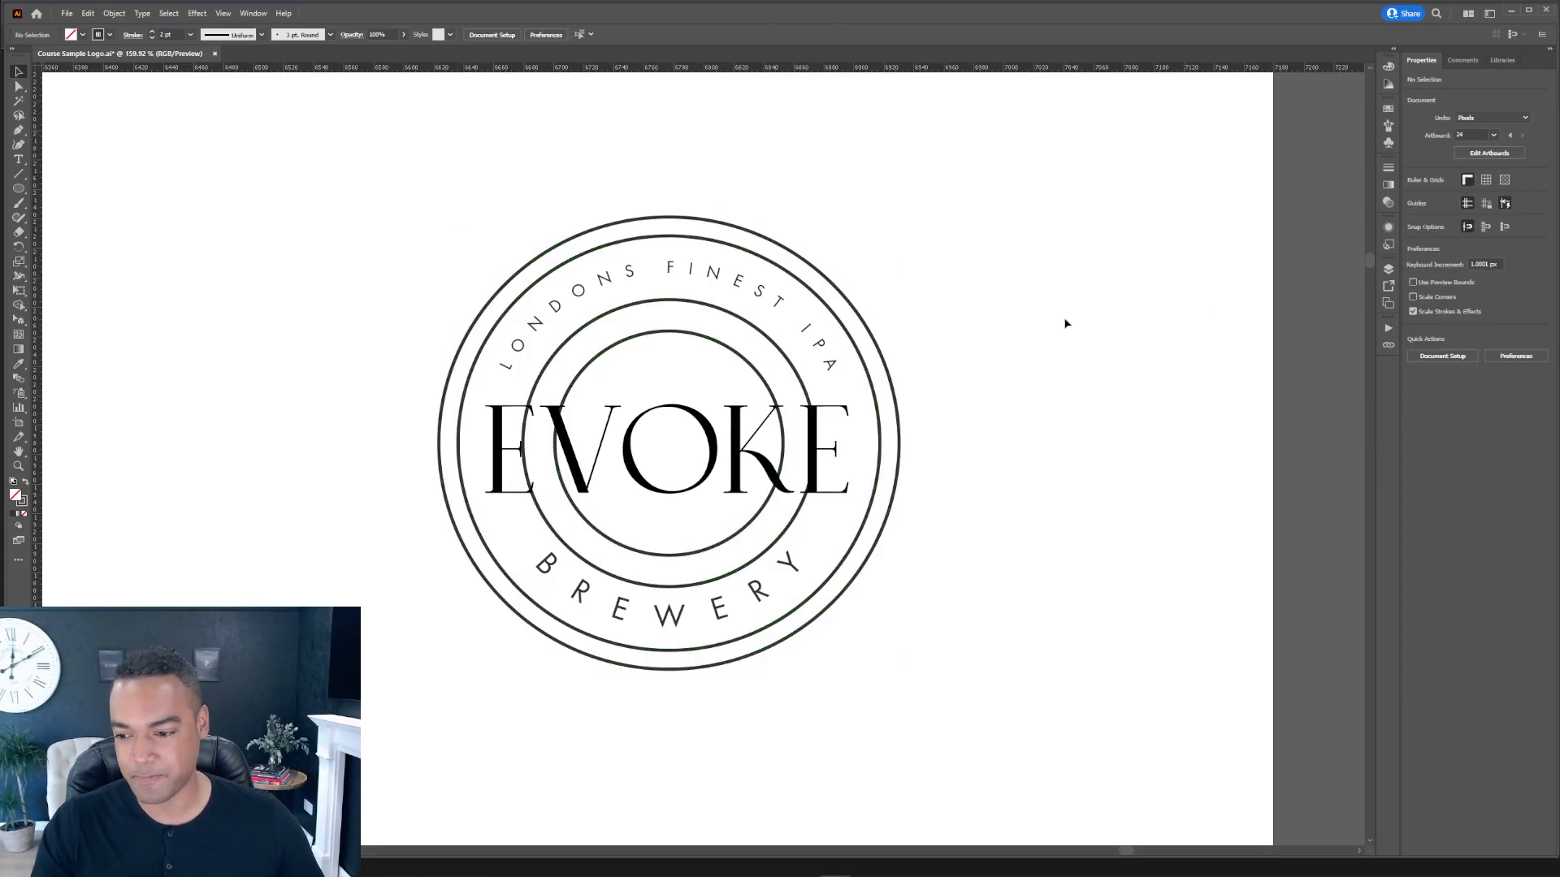
Step: Pan across the artboards to examine the other EVOKE badge versions, then zoom back to the ringed badge
drag(973, 346, 691, 362)
drag(325, 579, 1064, 528)
drag(410, 585, 867, 459)
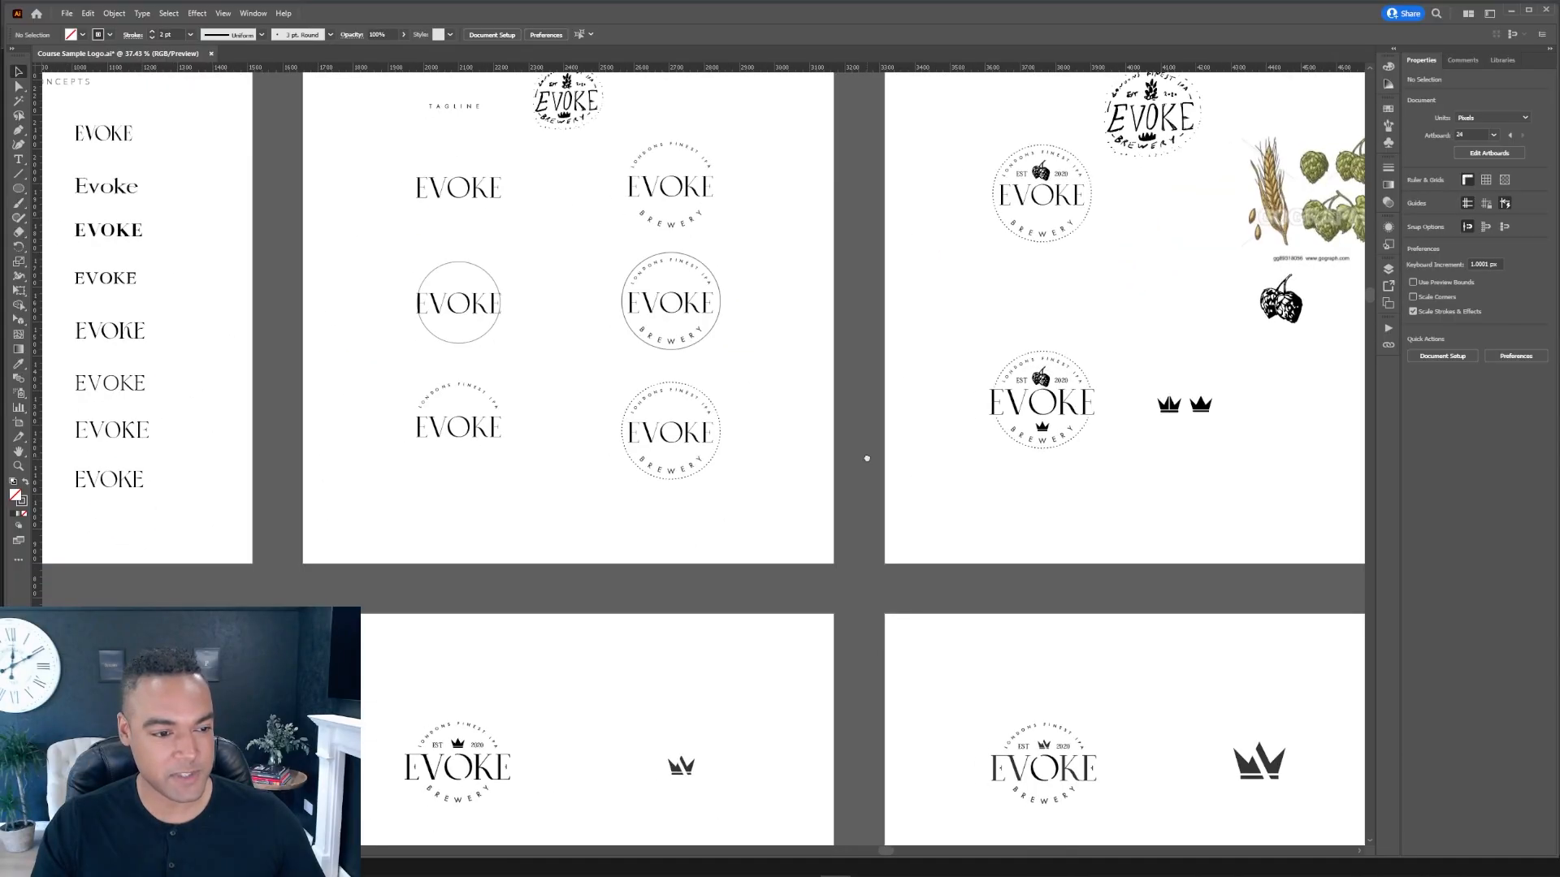
drag(252, 700, 800, 390)
drag(409, 494, 755, 376)
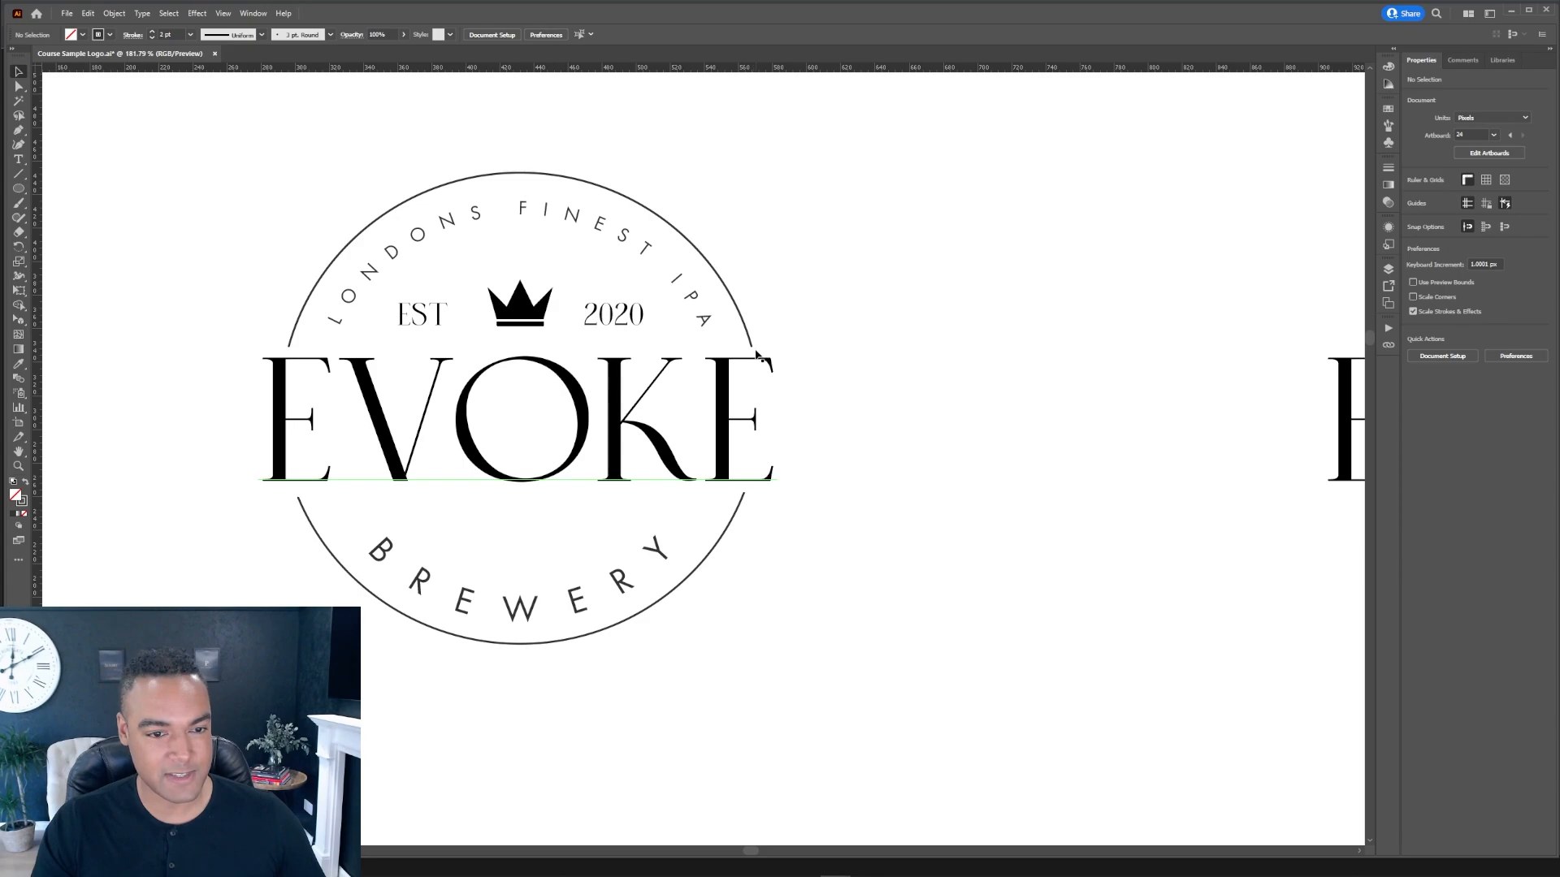
click(735, 305)
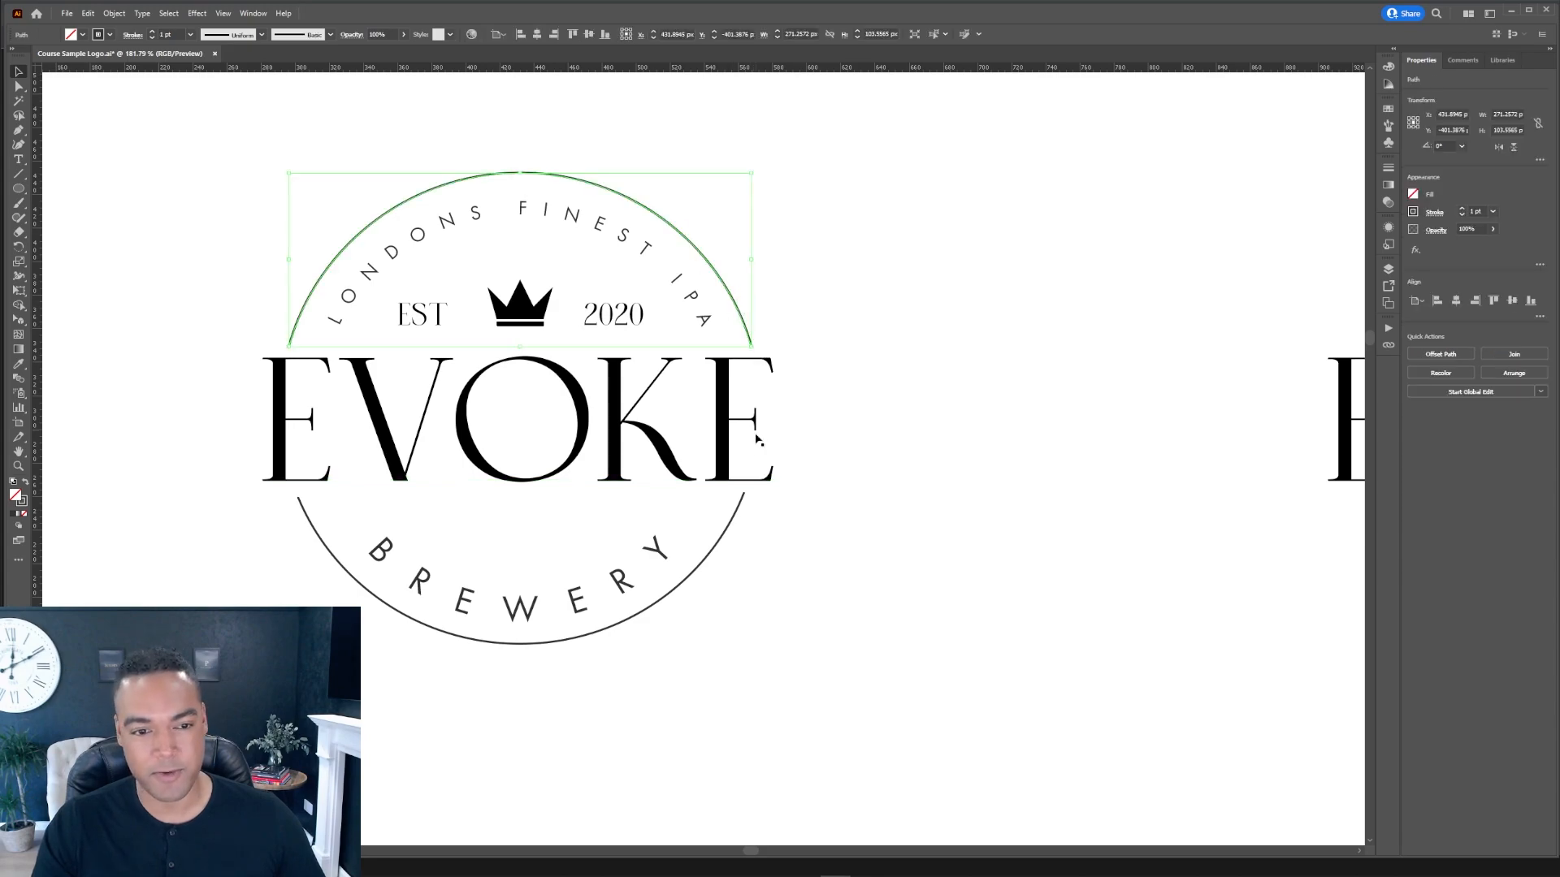
click(793, 355)
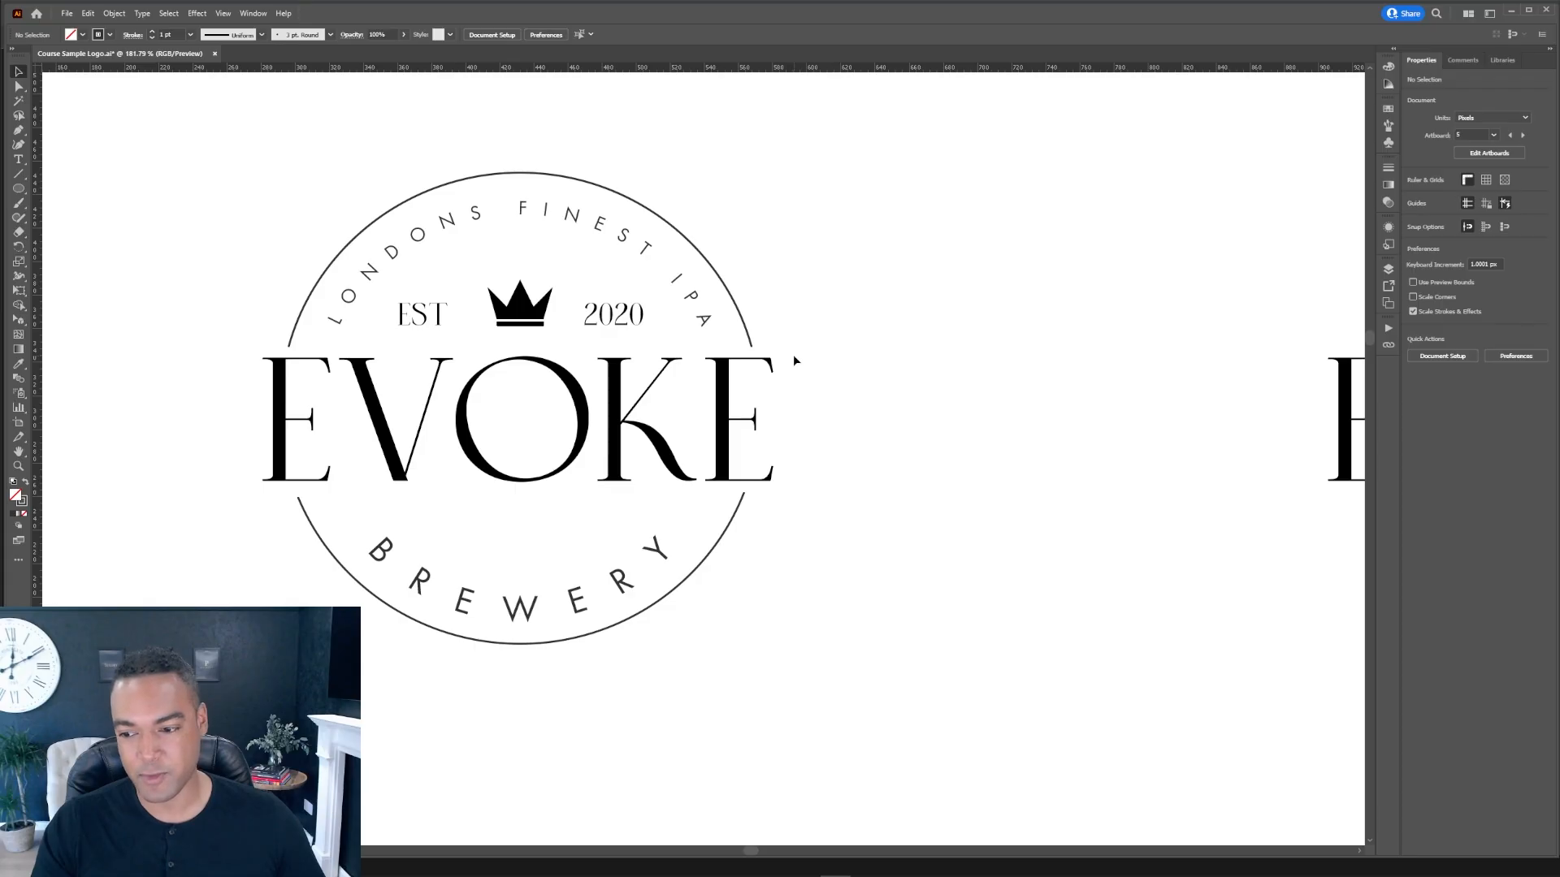
scroll(912, 352, down, 6)
drag(1090, 296, 543, 478)
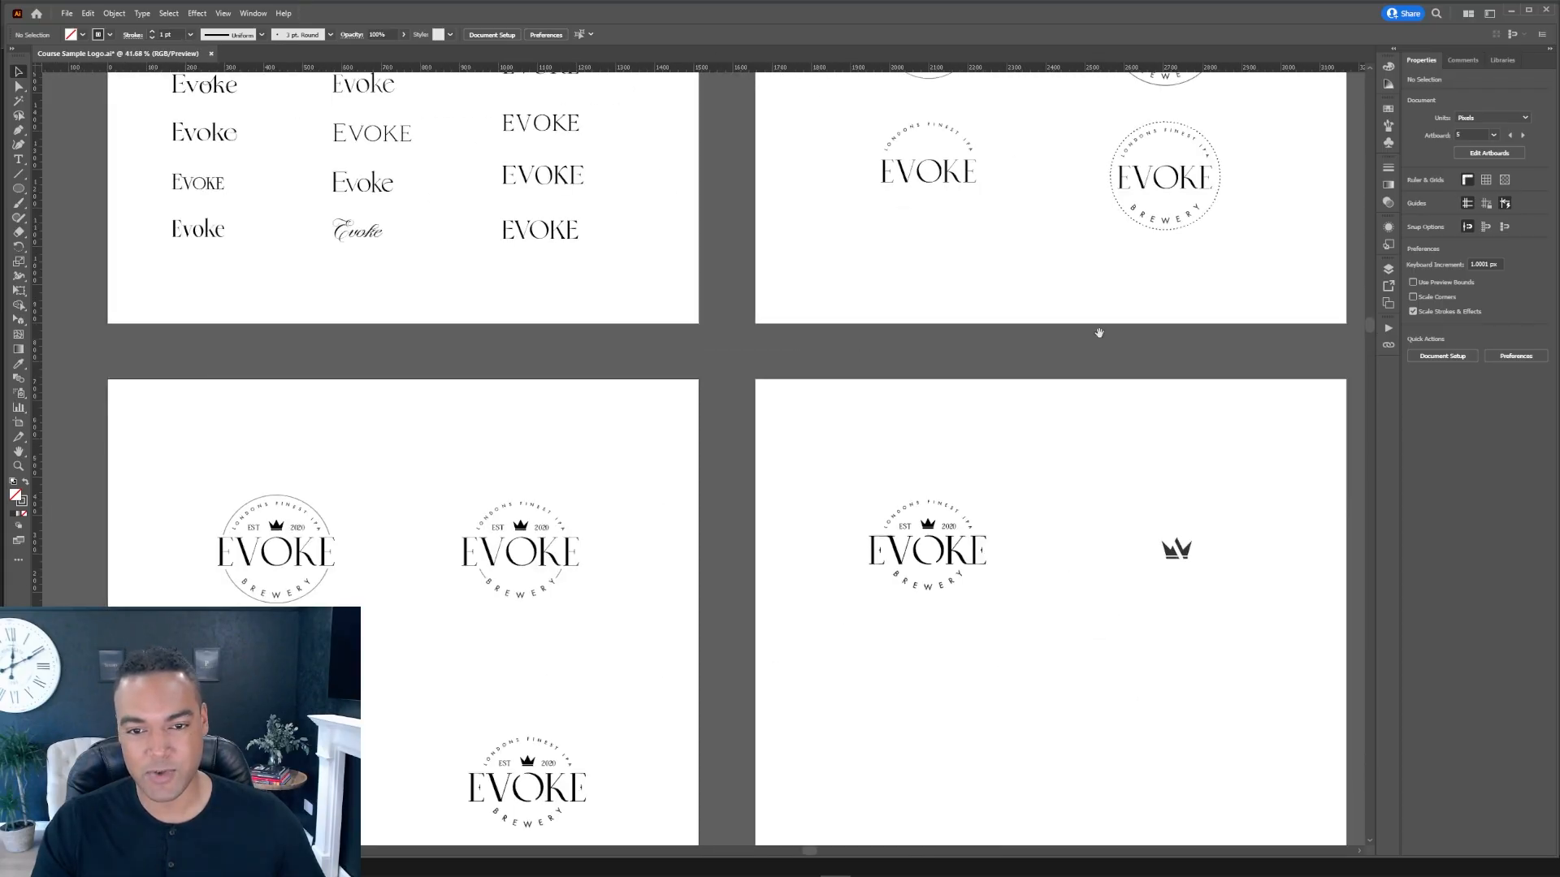
drag(1080, 339, 608, 494)
drag(1157, 261, 739, 488)
drag(1155, 349, 658, 373)
drag(1144, 390, 648, 410)
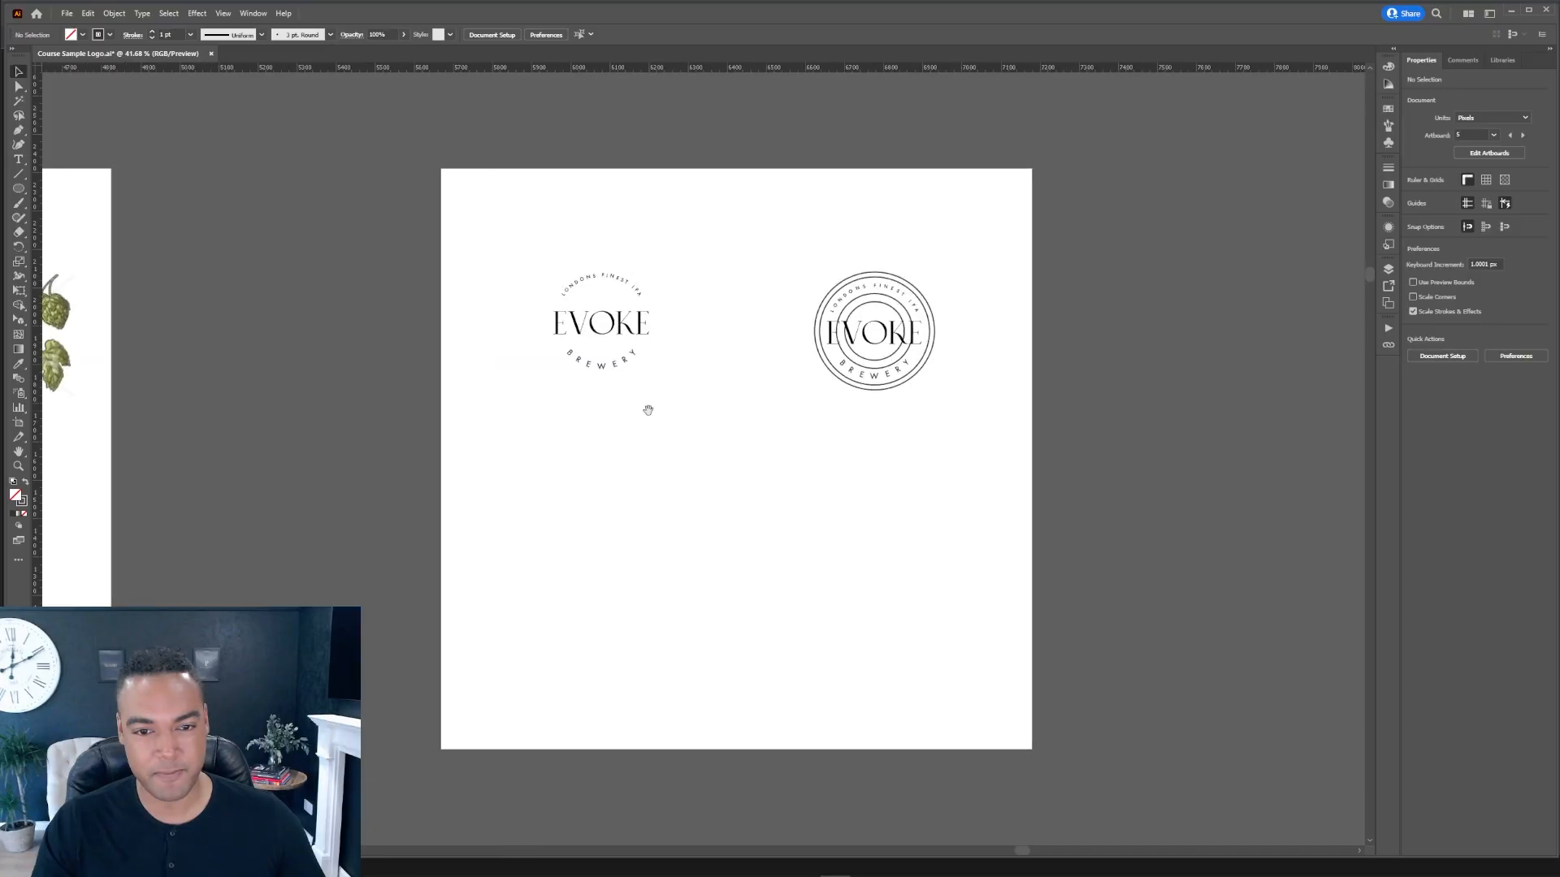
scroll(899, 293, up, 6)
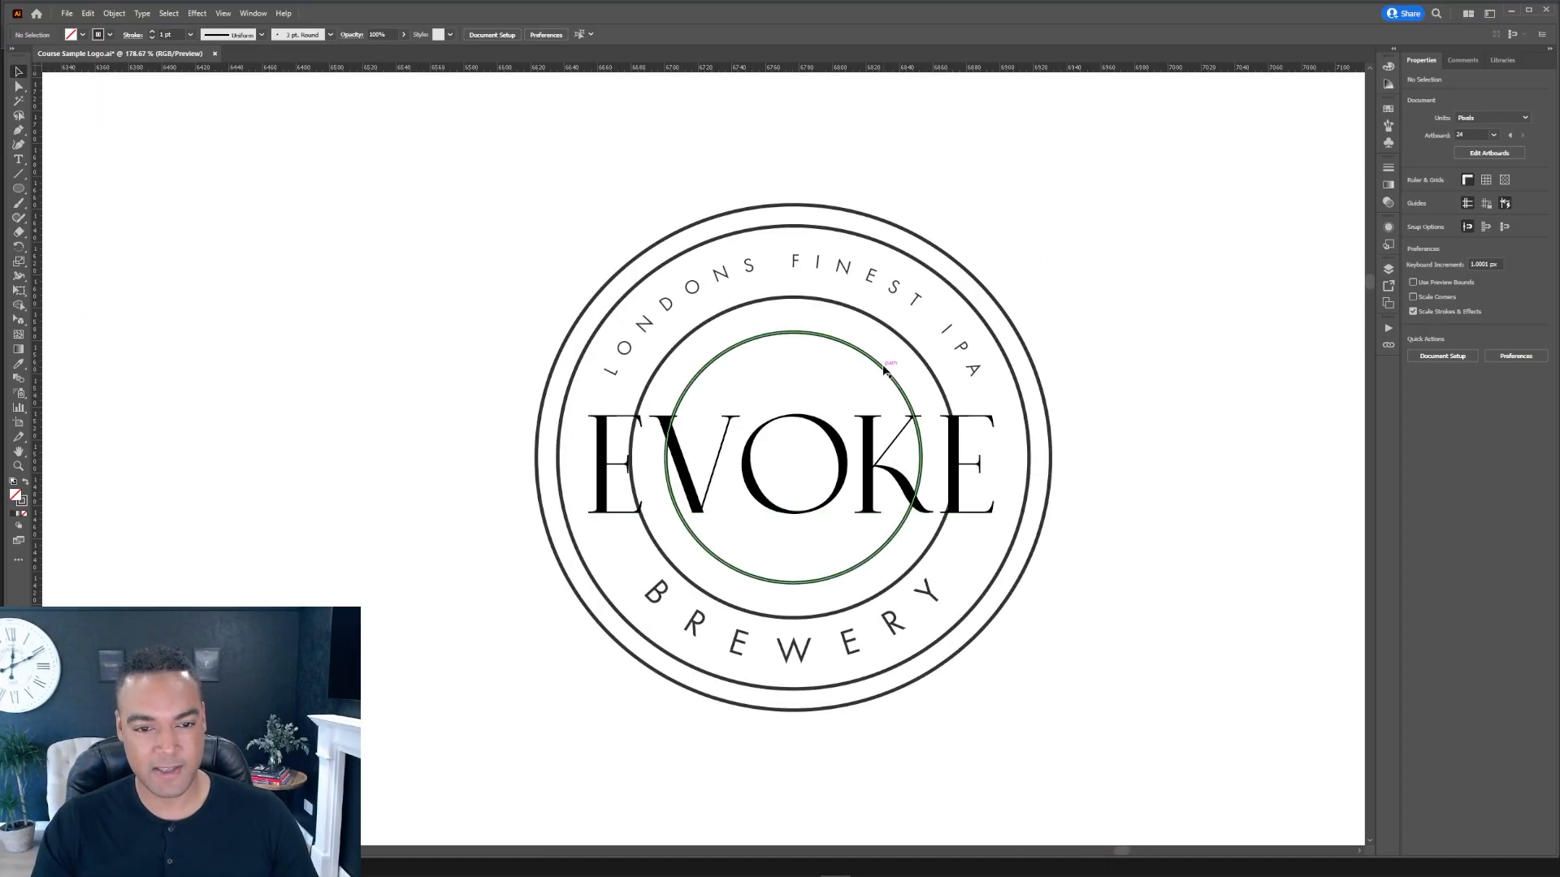
Step: Undo the last three edits to the badge rings
key(ctrl+z)
key(ctrl+z)
key(ctrl+z)
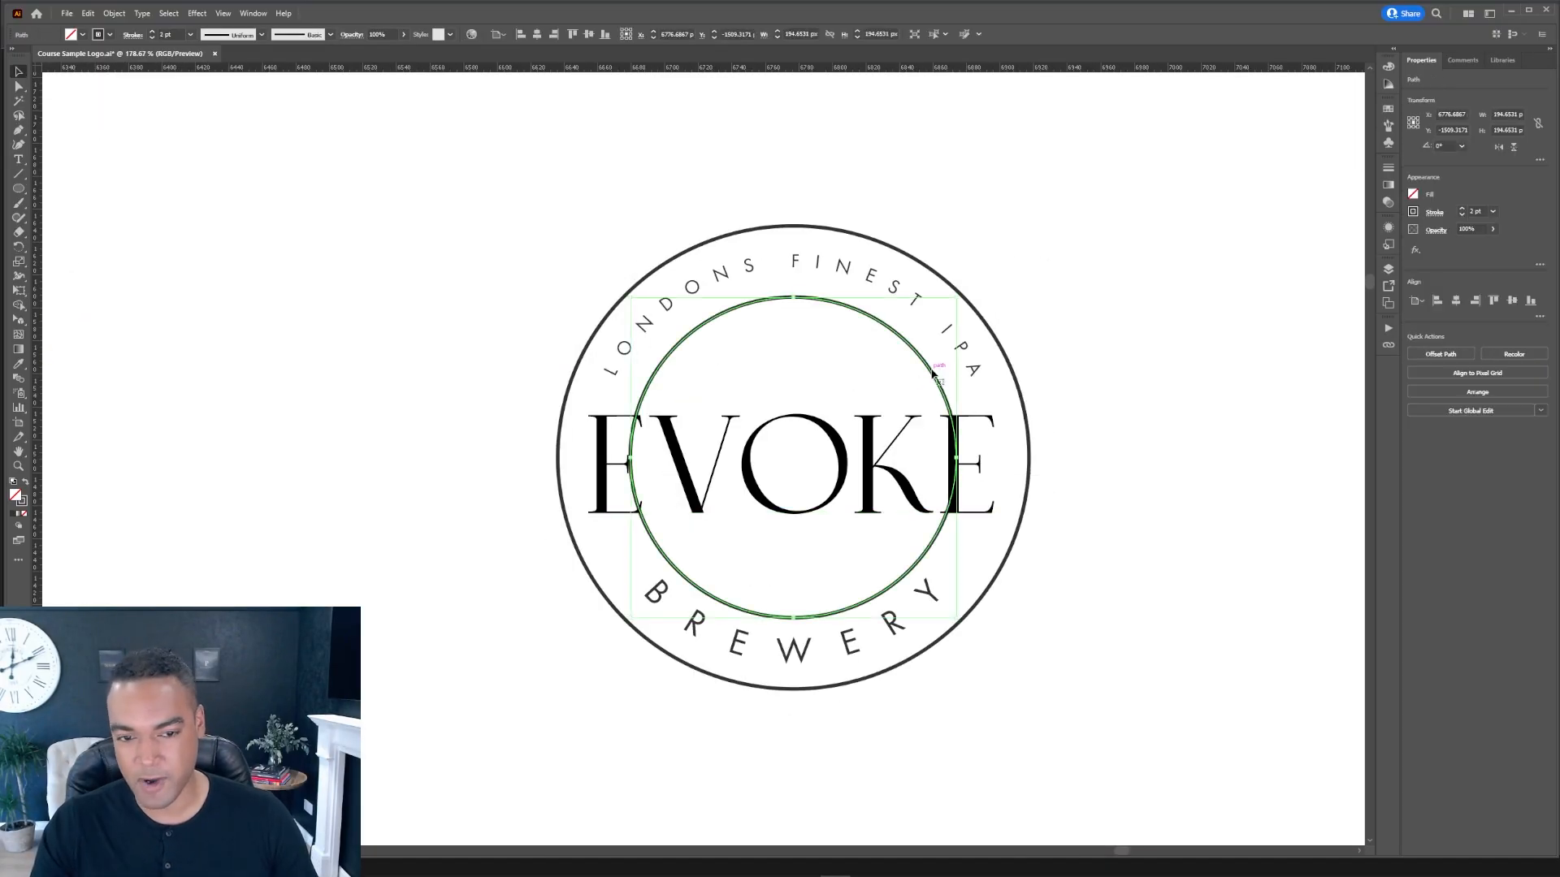
Step: Draw a rectangle about 296 × 79 px across the EVOKE wordmark, extending past the inner ring
key(p)
scroll(944, 437, up, 1)
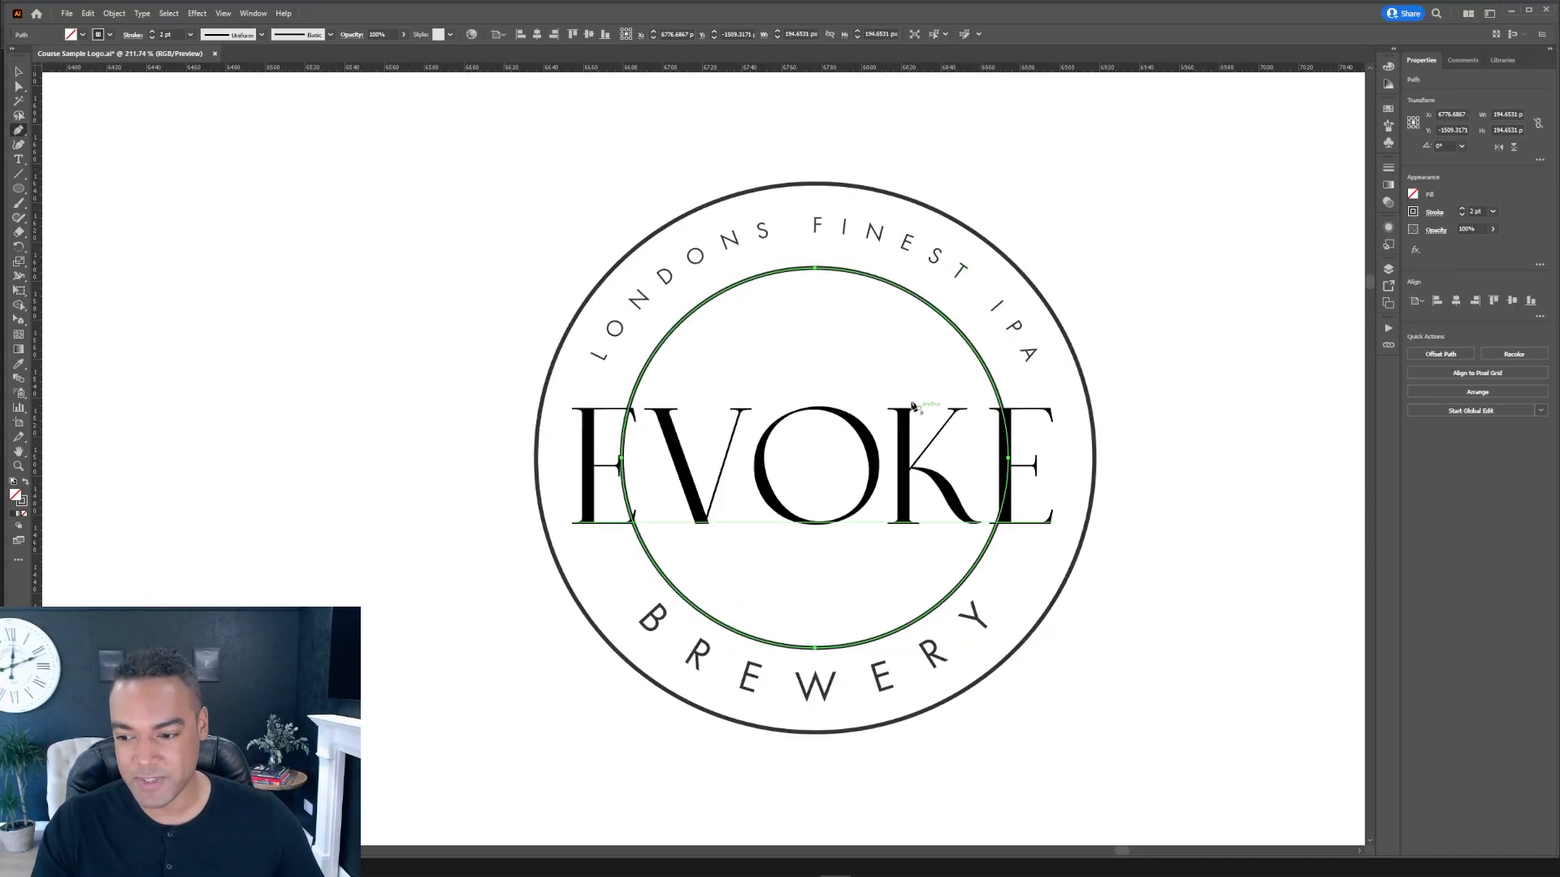
click(23, 190)
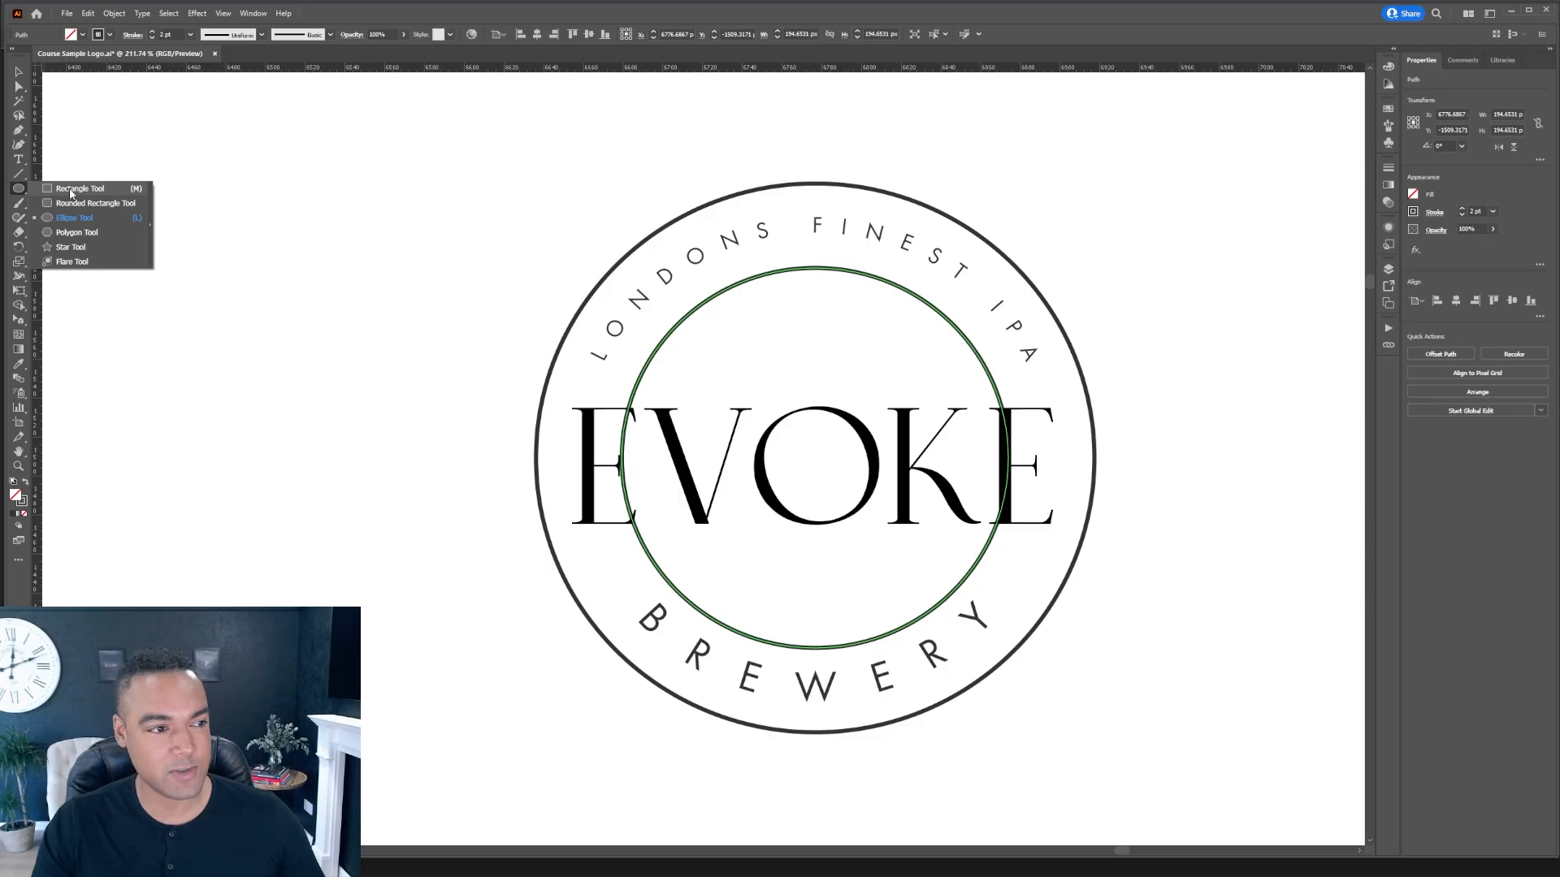
click(71, 192)
mouse_move(553, 391)
mouse_down()
mouse_move(897, 532)
mouse_move(1141, 543)
mouse_up()
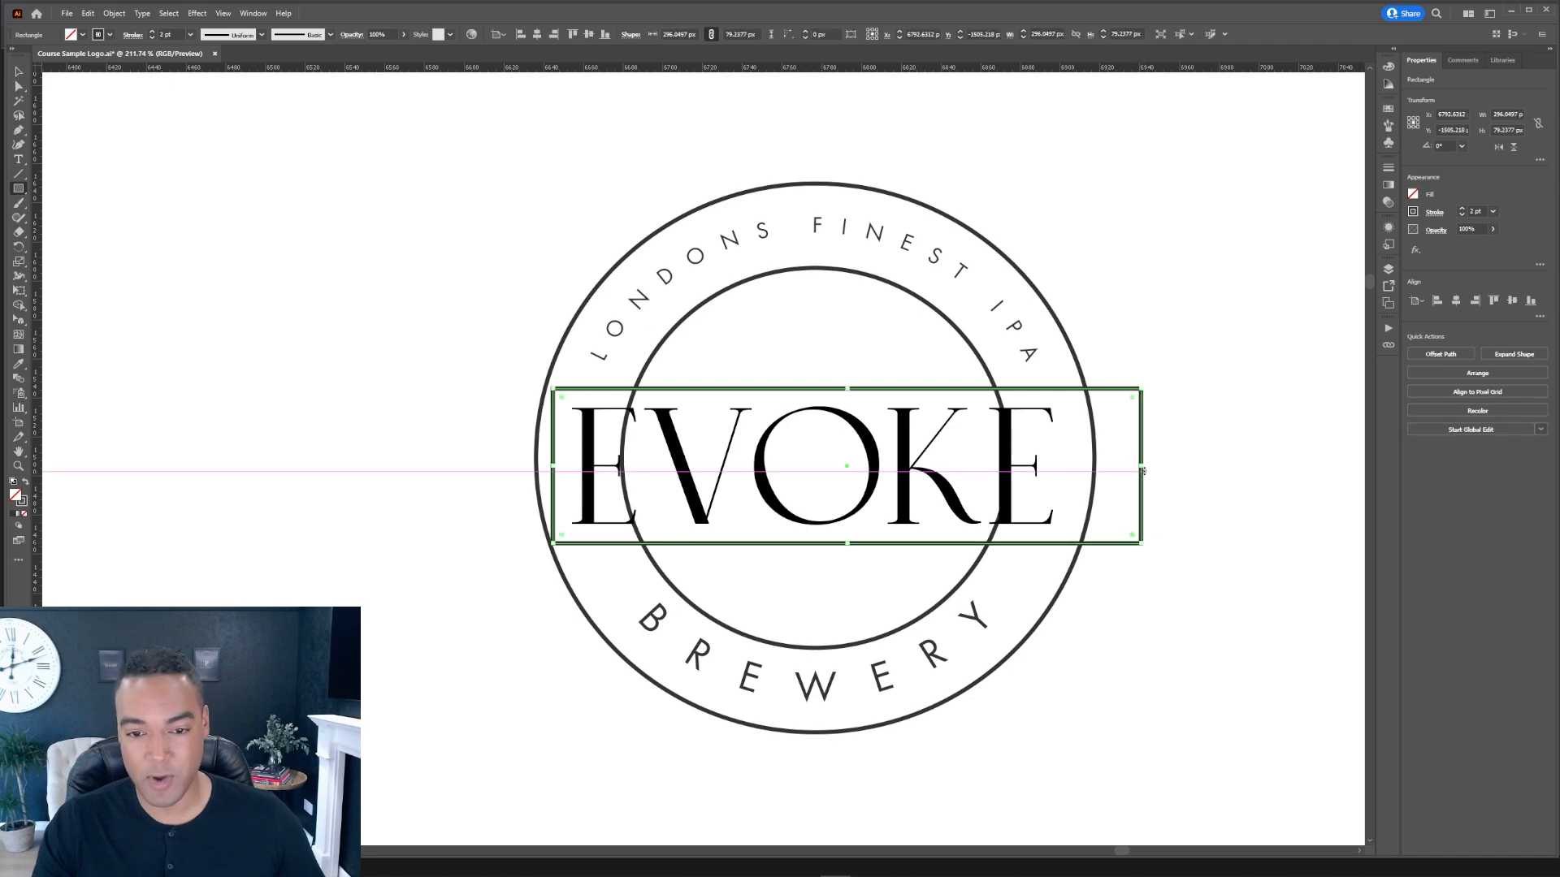
Step: Give the rectangle a white fill and no stroke
click(1389, 109)
click(1252, 143)
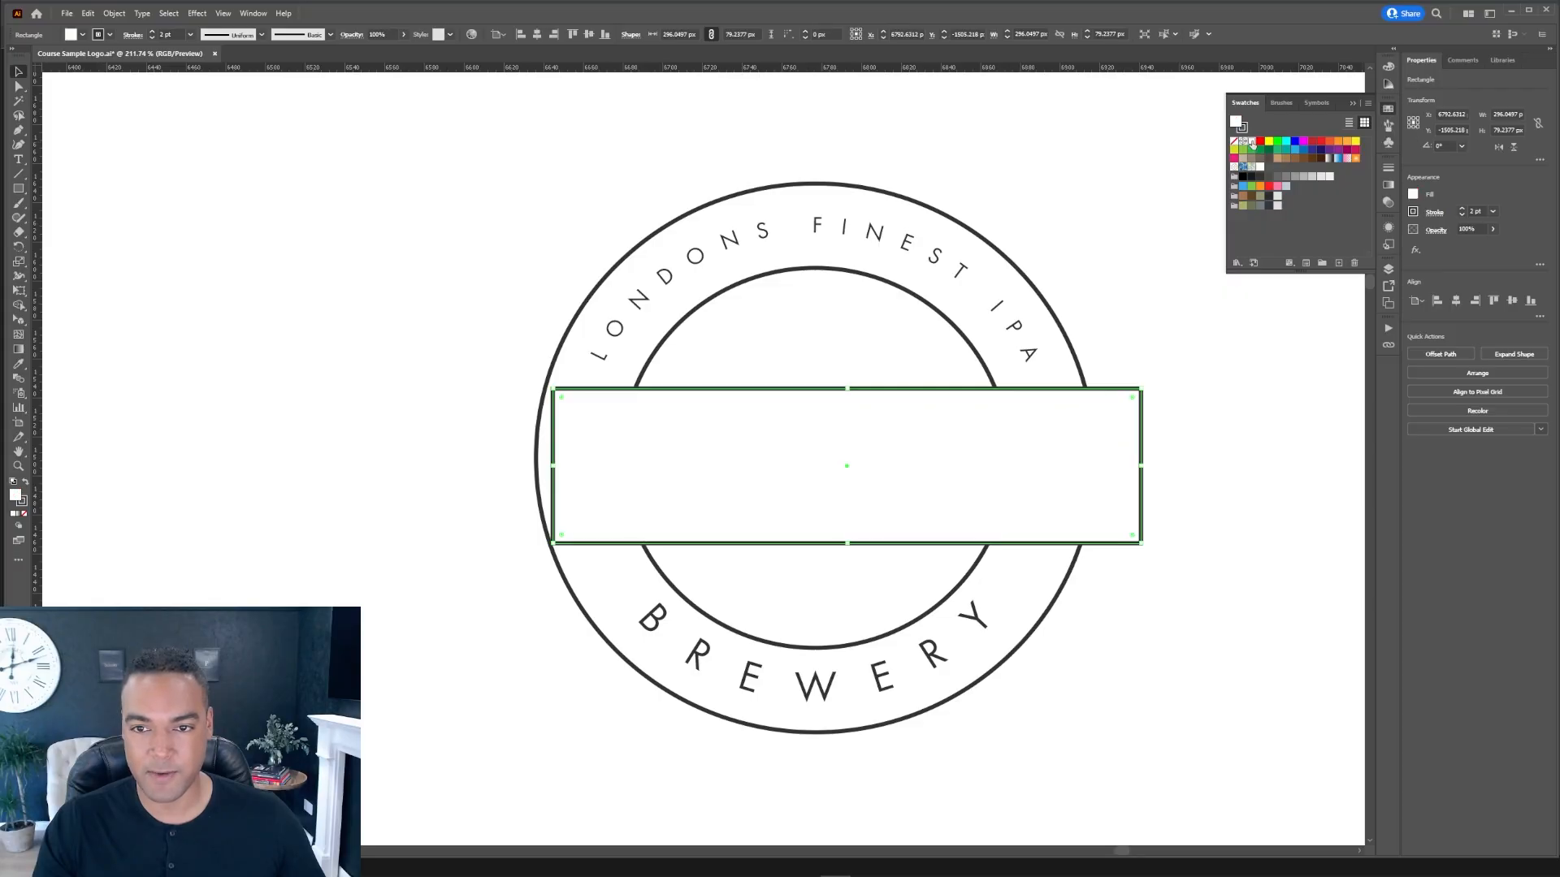
key(x)
key(slash)
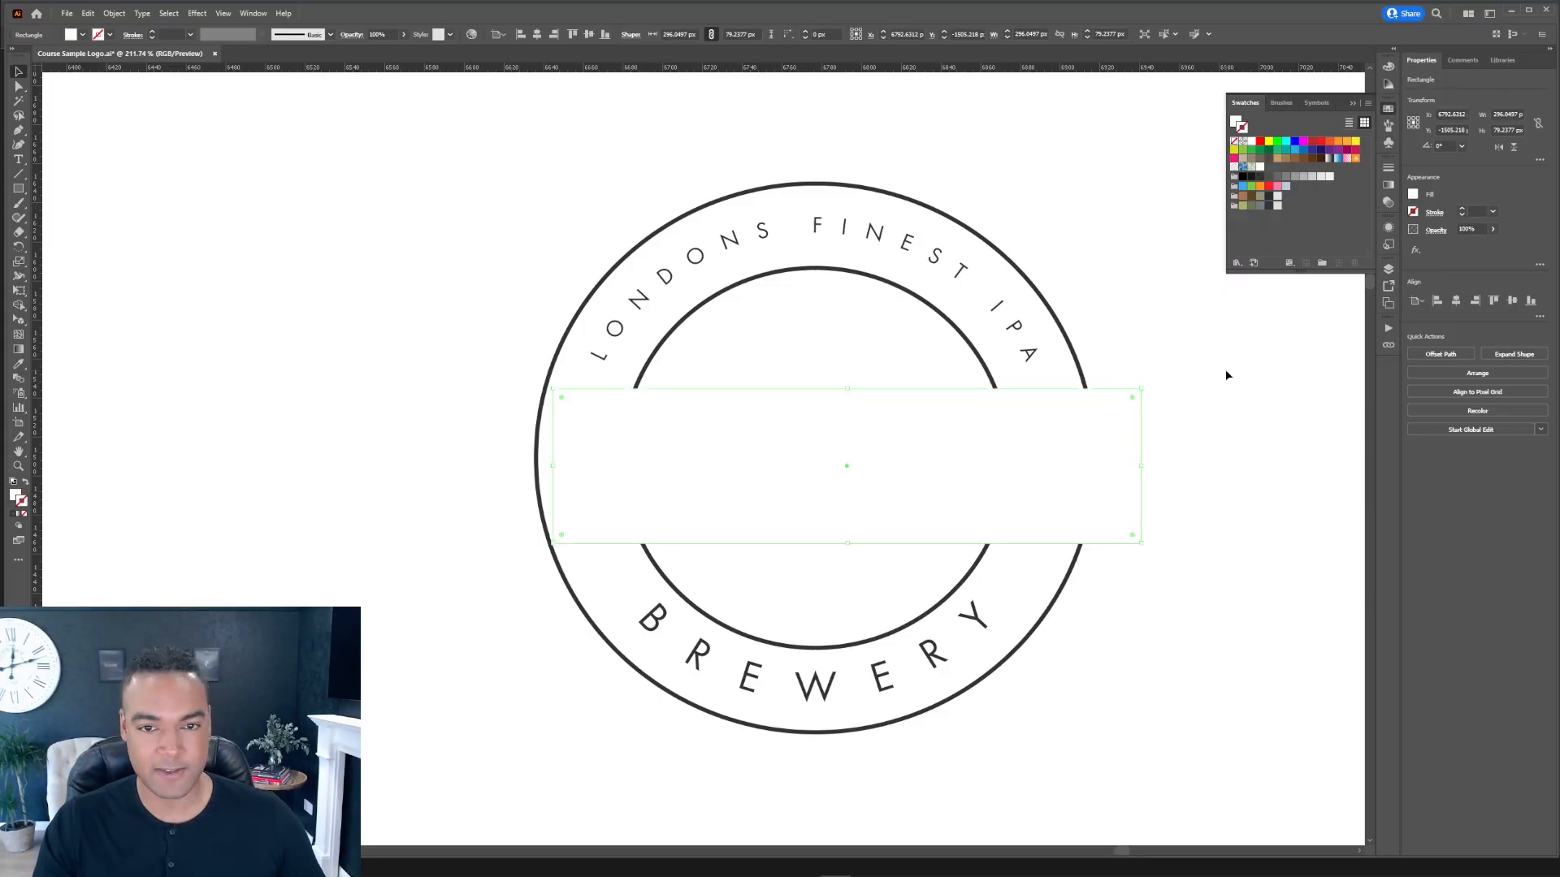
Step: Shift the rectangle left and narrow it to about 255 px so it sits inside the outer ring
drag(1076, 433, 1041, 435)
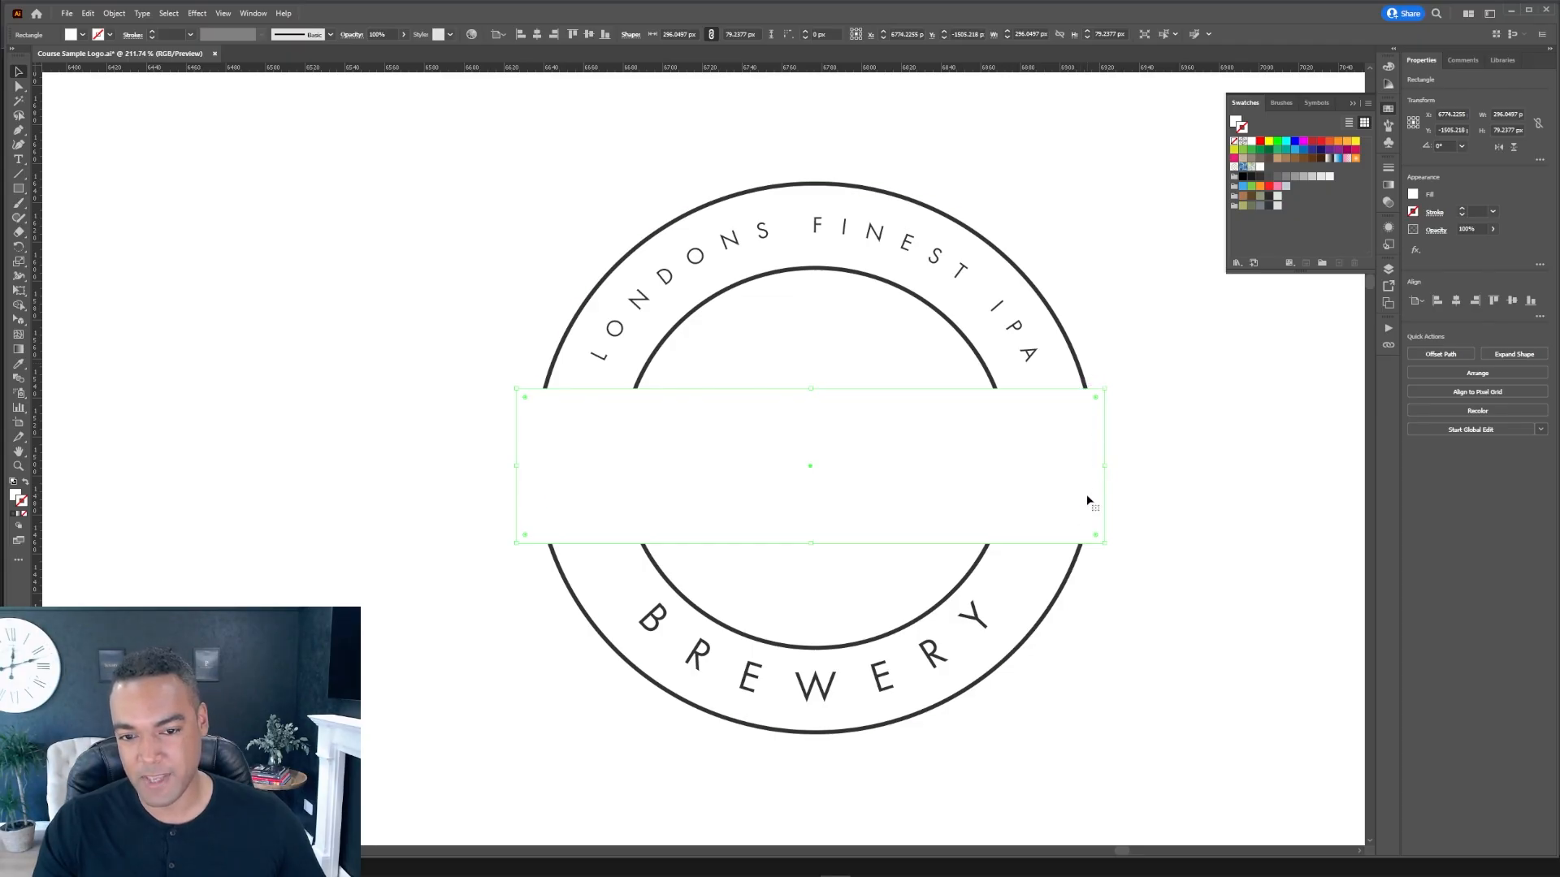
drag(1104, 465, 1063, 468)
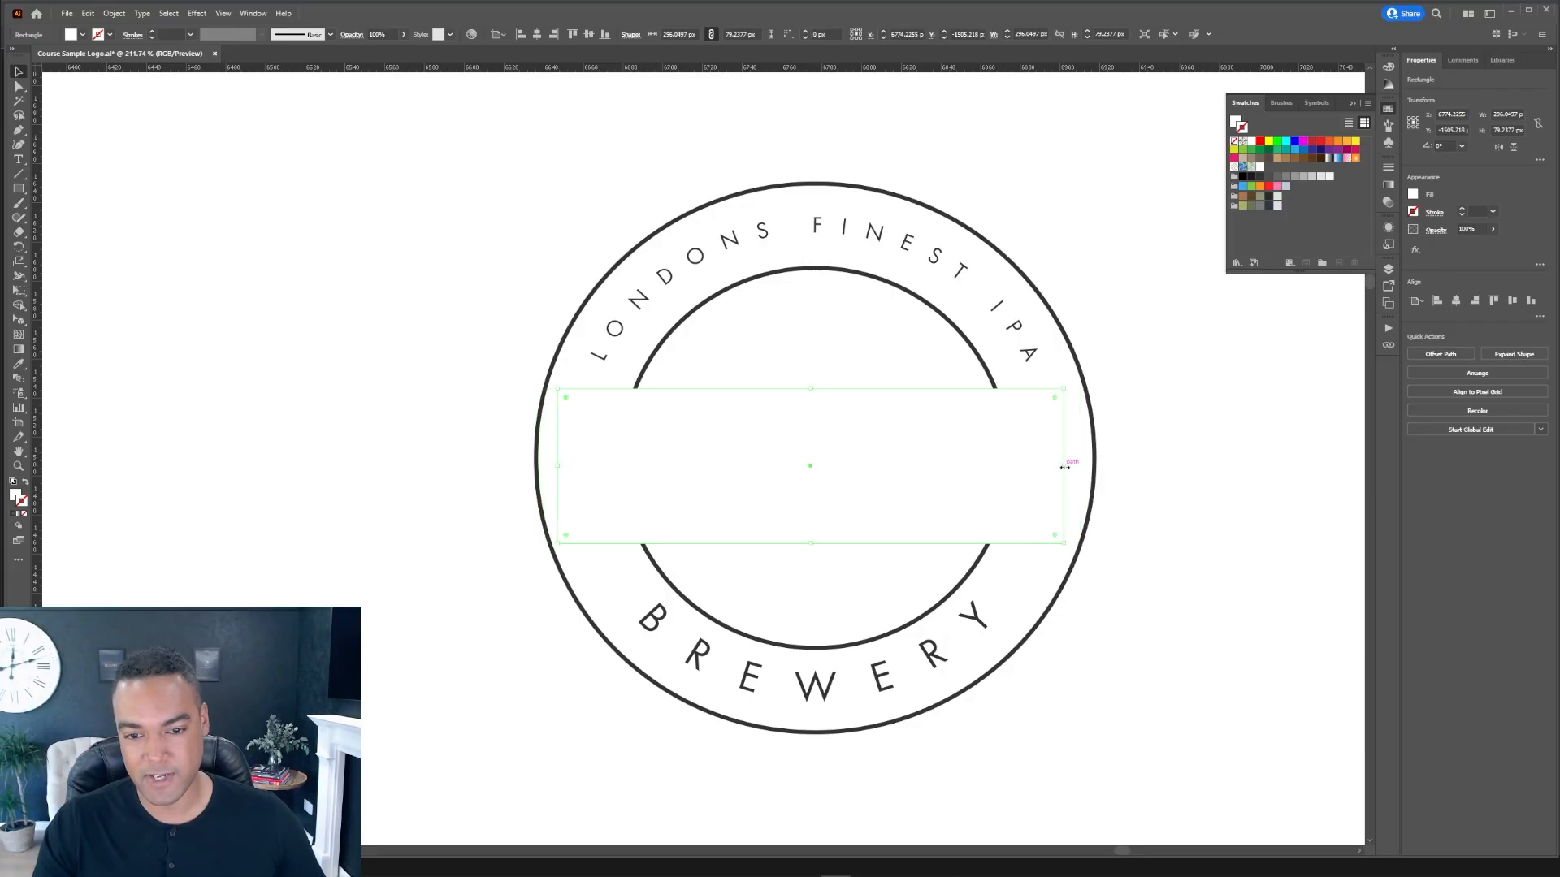
Step: Fill the rectangle with a mid grey swatch
click(991, 380)
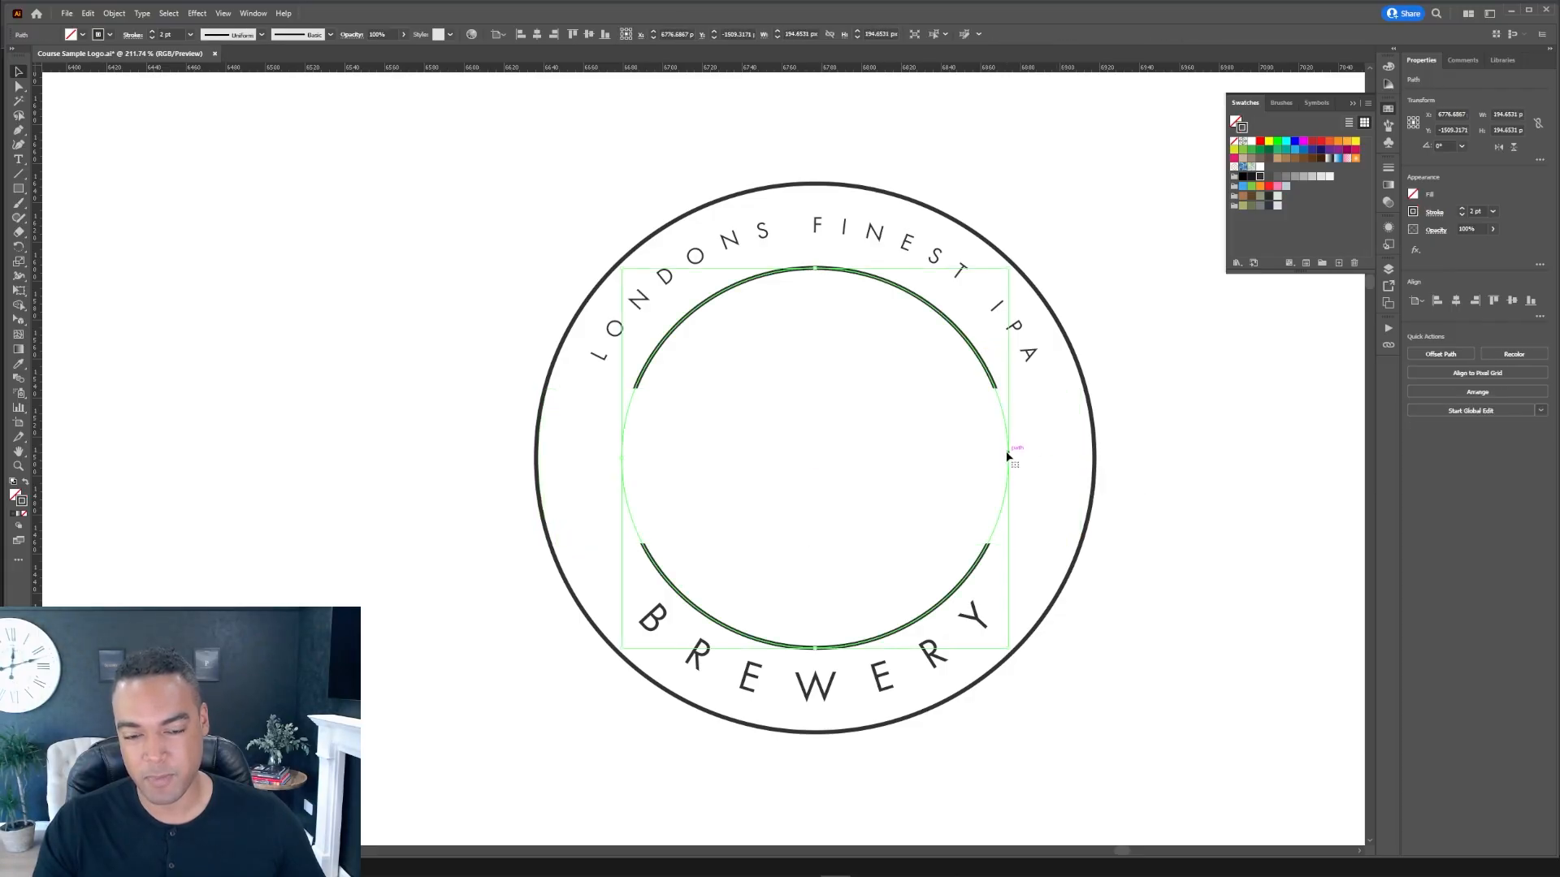
click(1014, 403)
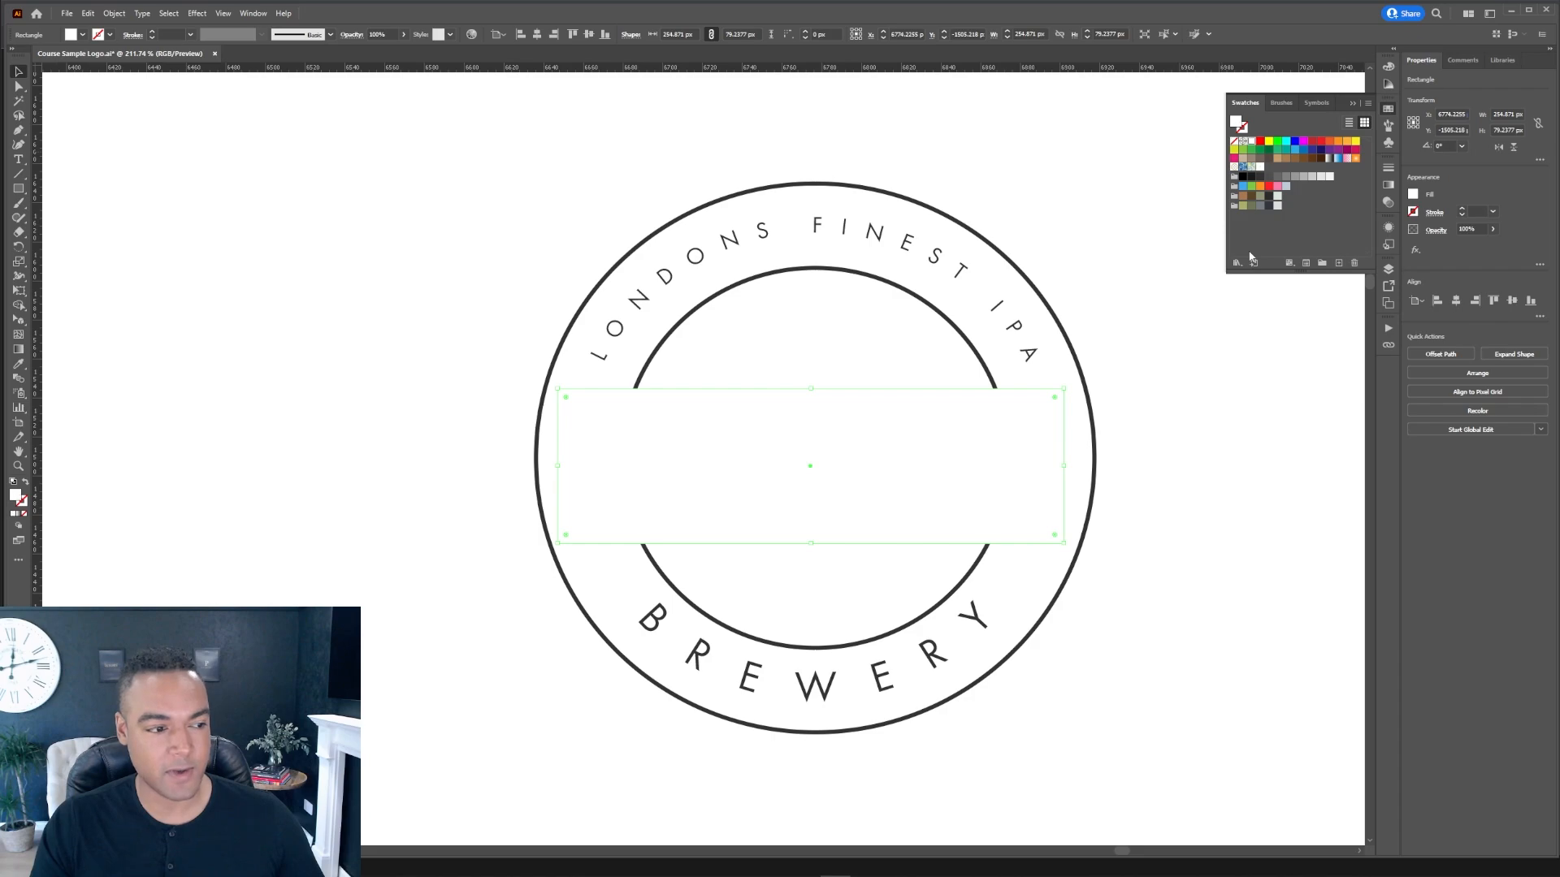
click(1290, 177)
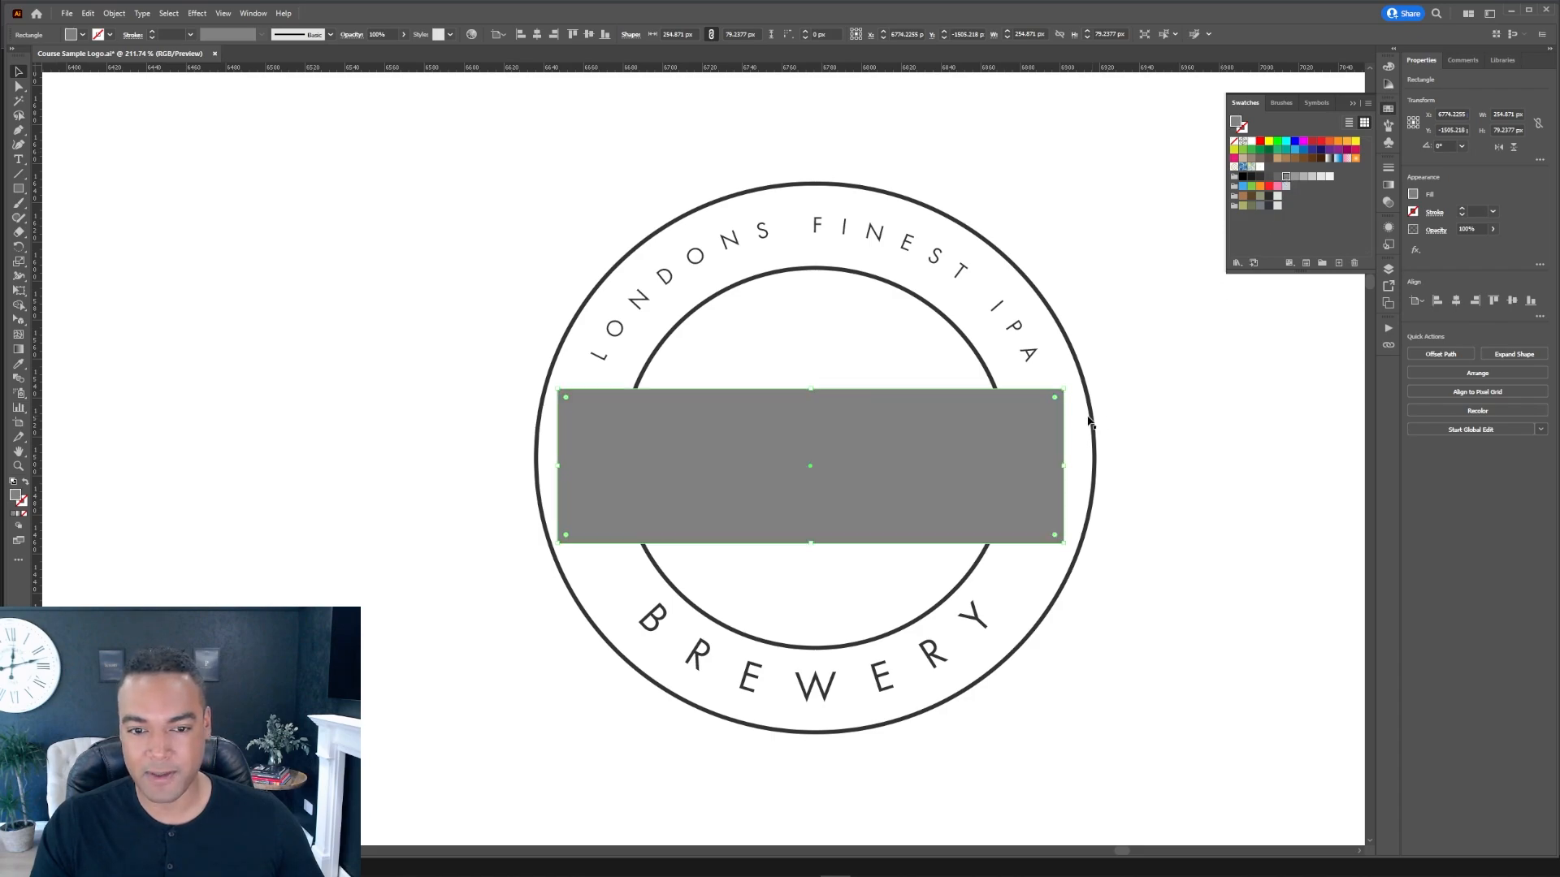
Step: Isolate the inner ring and add anchor points where it meets the rectangle's top edge
double_click(986, 370)
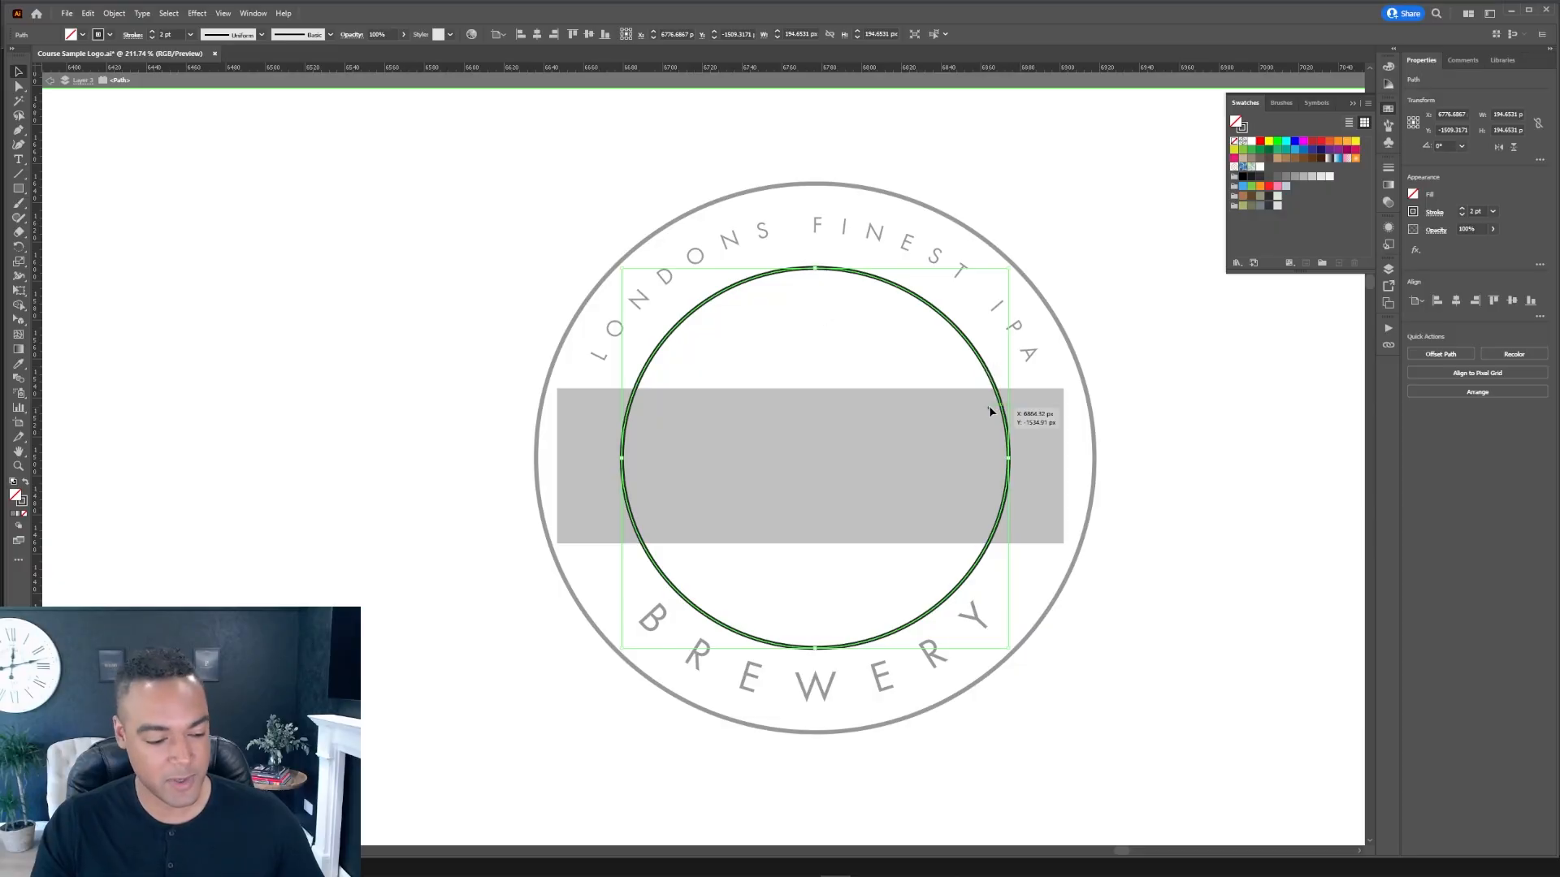
key(p)
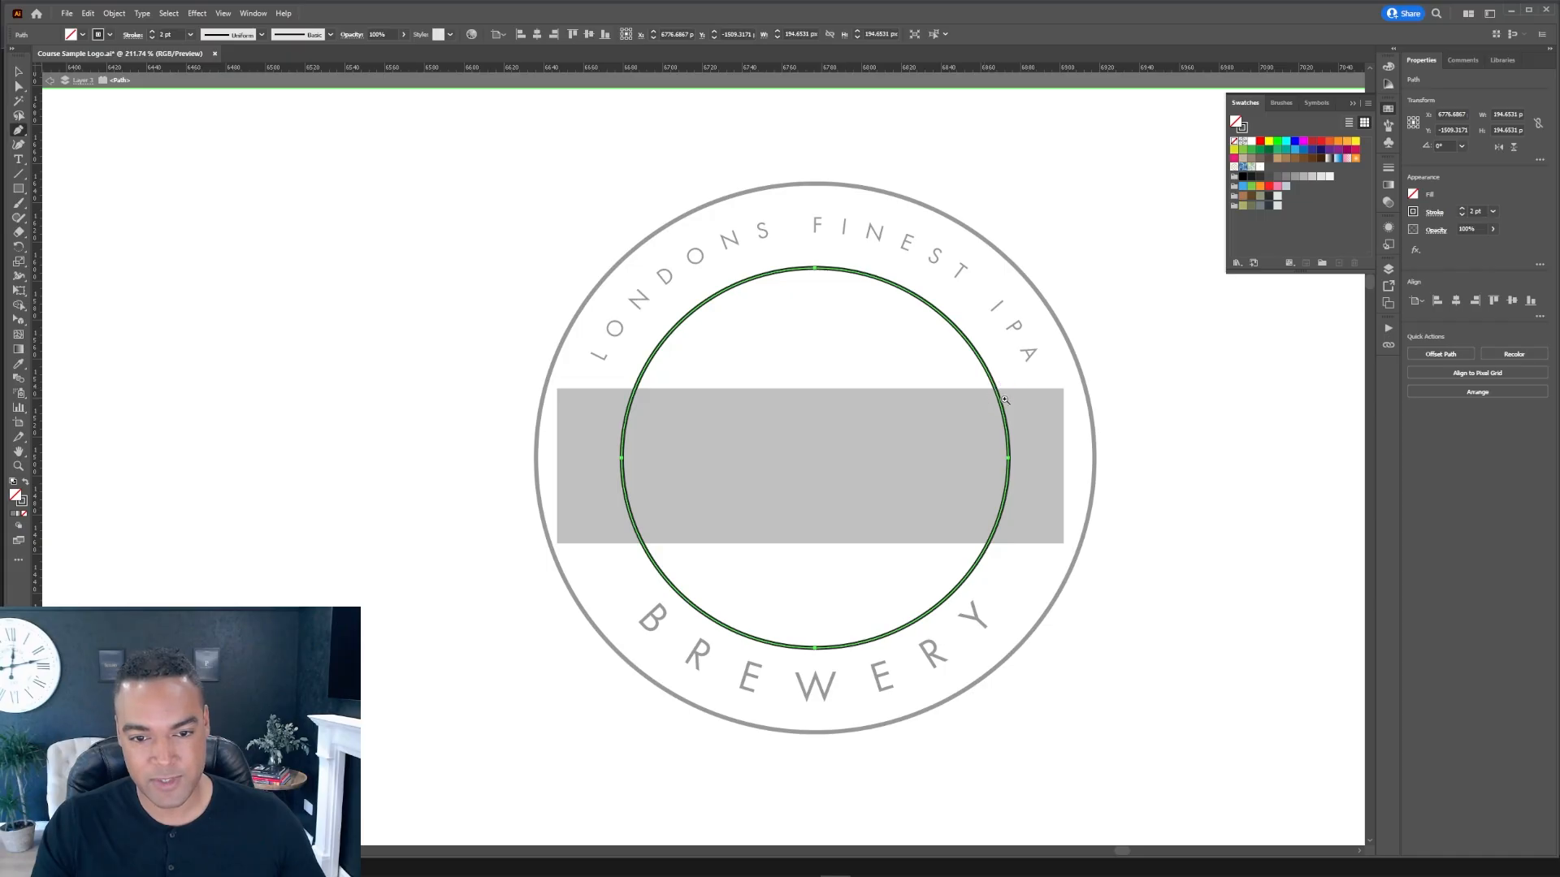
scroll(998, 394, up, 3)
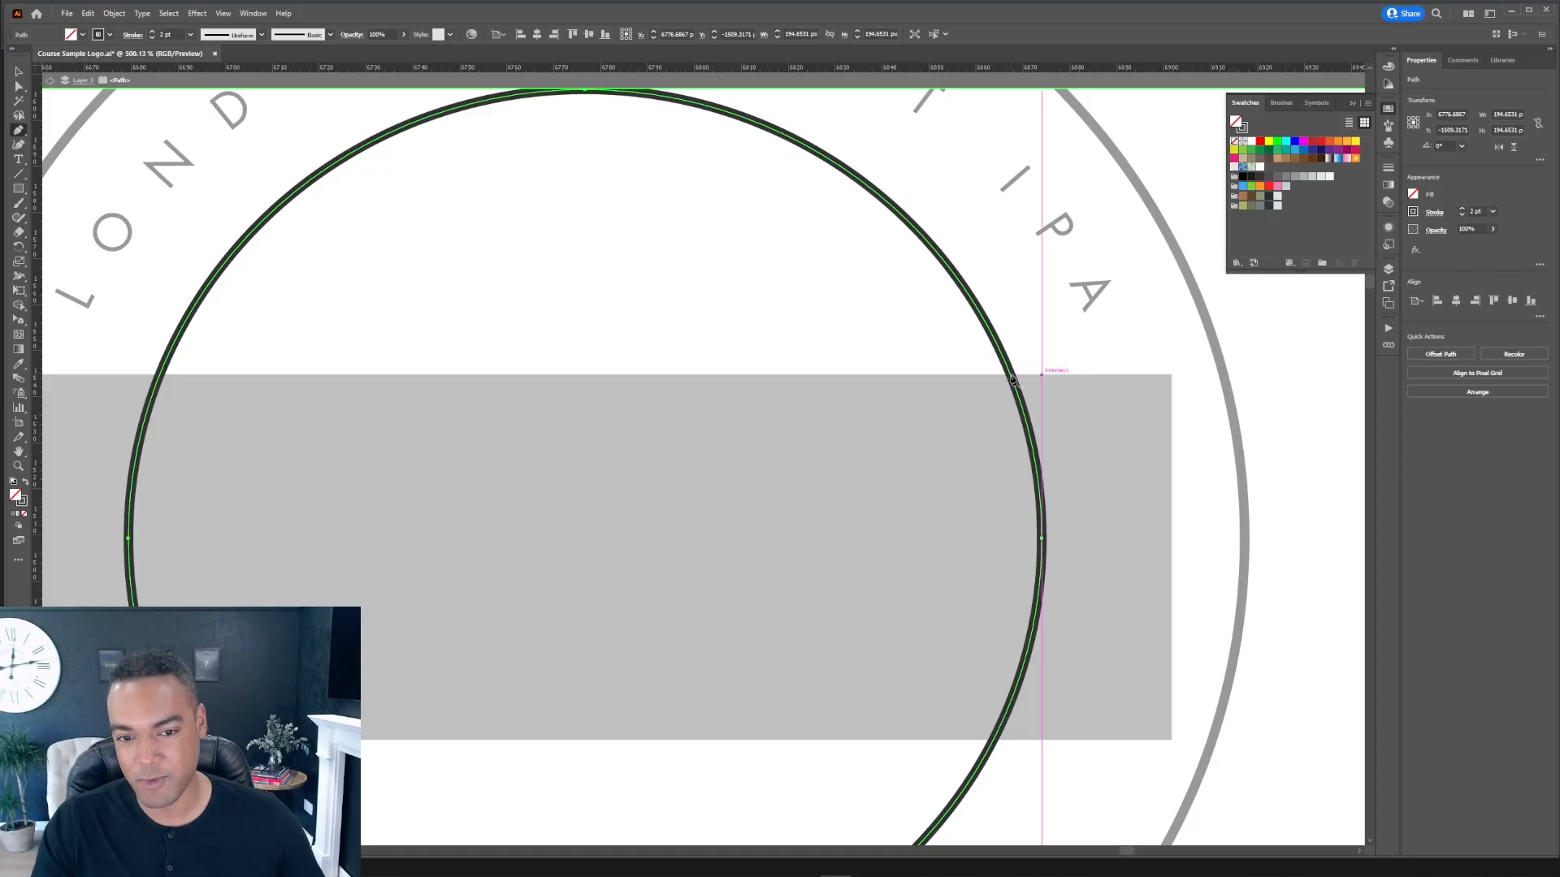
click(1011, 376)
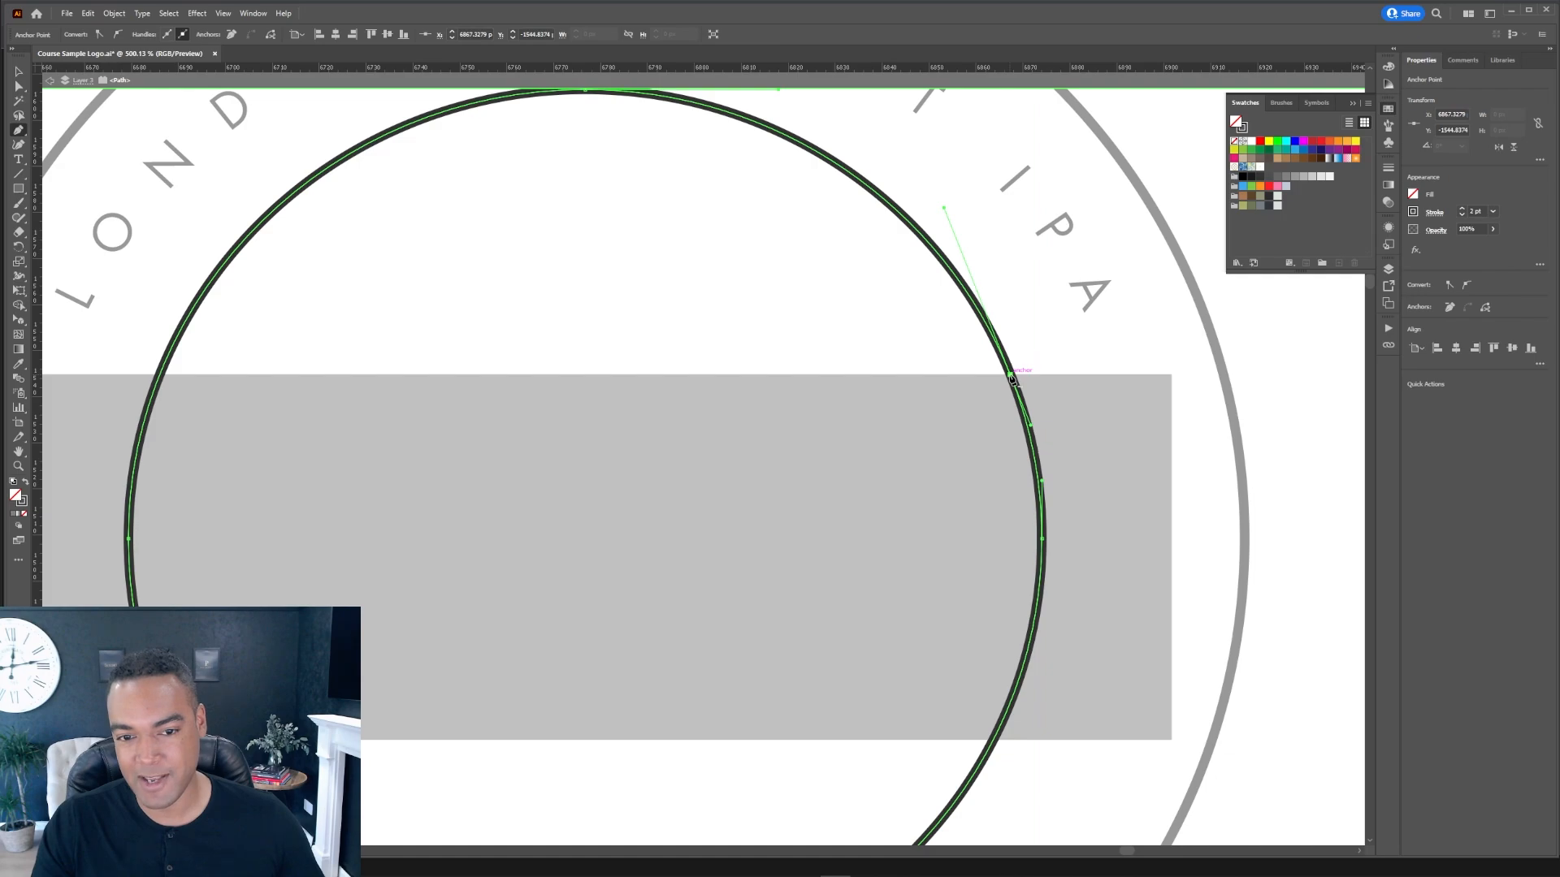
click(160, 376)
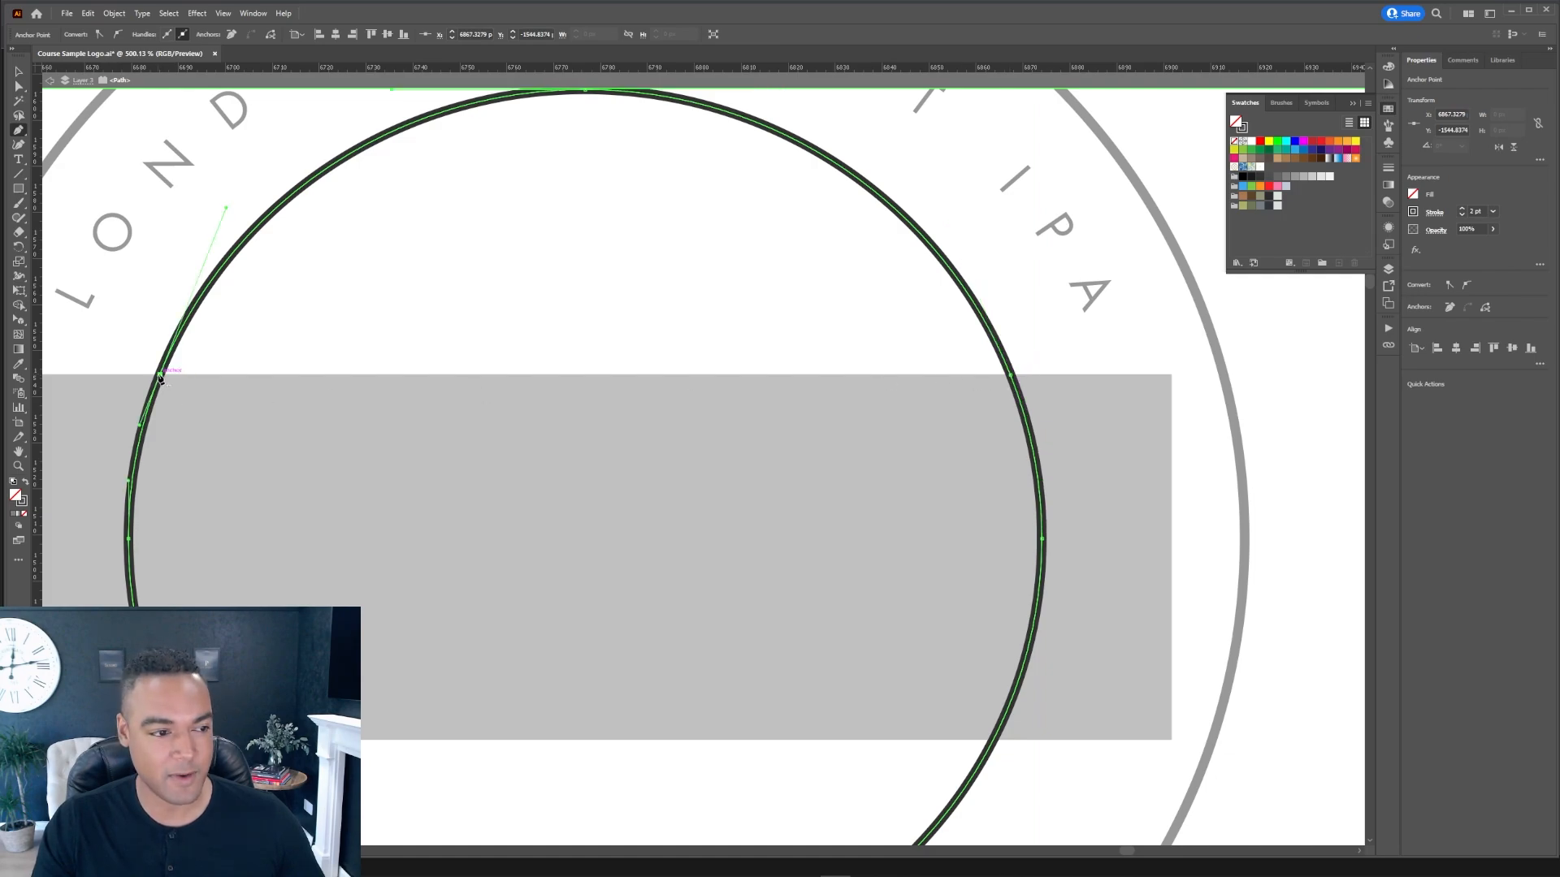
Step: Add anchor points where the inner ring meets the rectangle's bottom edge
drag(456, 700, 686, 312)
click(416, 352)
drag(970, 338, 550, 361)
click(810, 375)
drag(711, 308, 585, 329)
drag(604, 327, 696, 478)
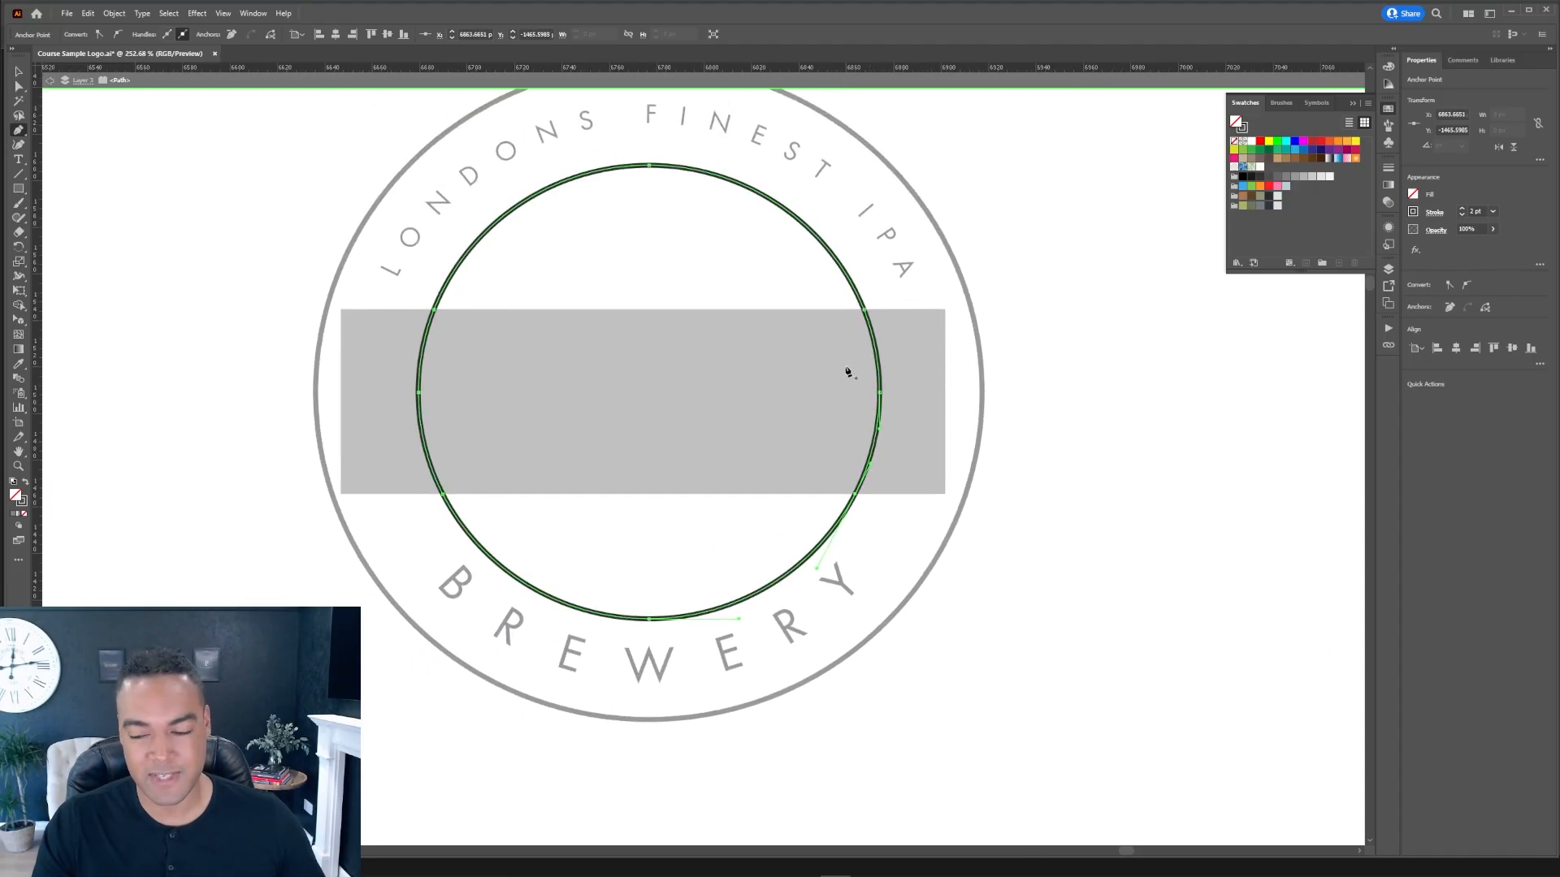
Step: Delete the inner ring's side segments behind the rectangle and exit isolation mode
key(a)
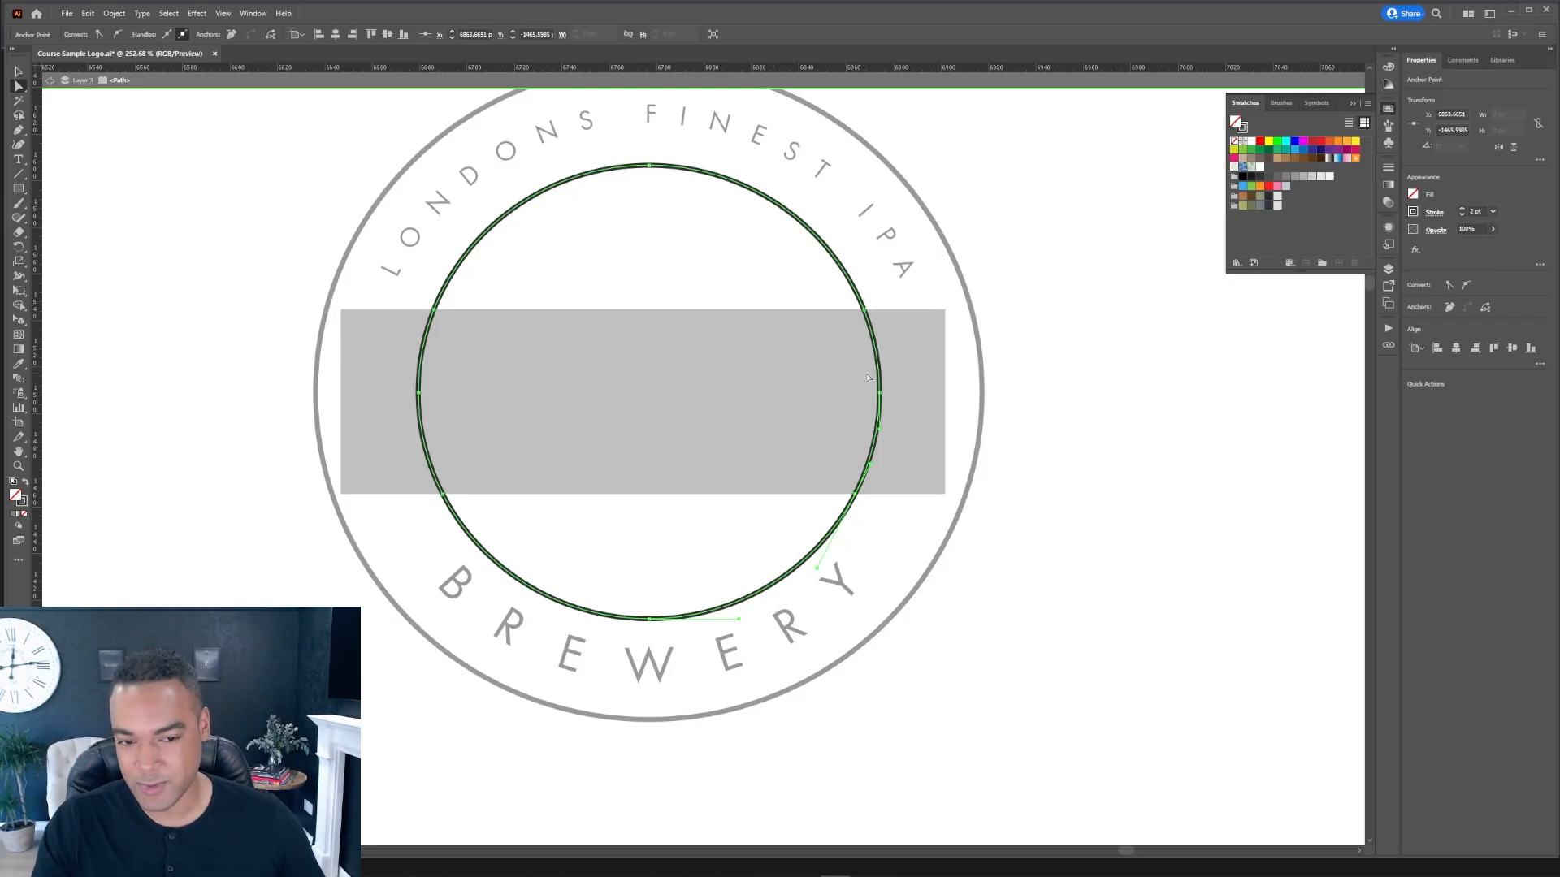
click(1140, 309)
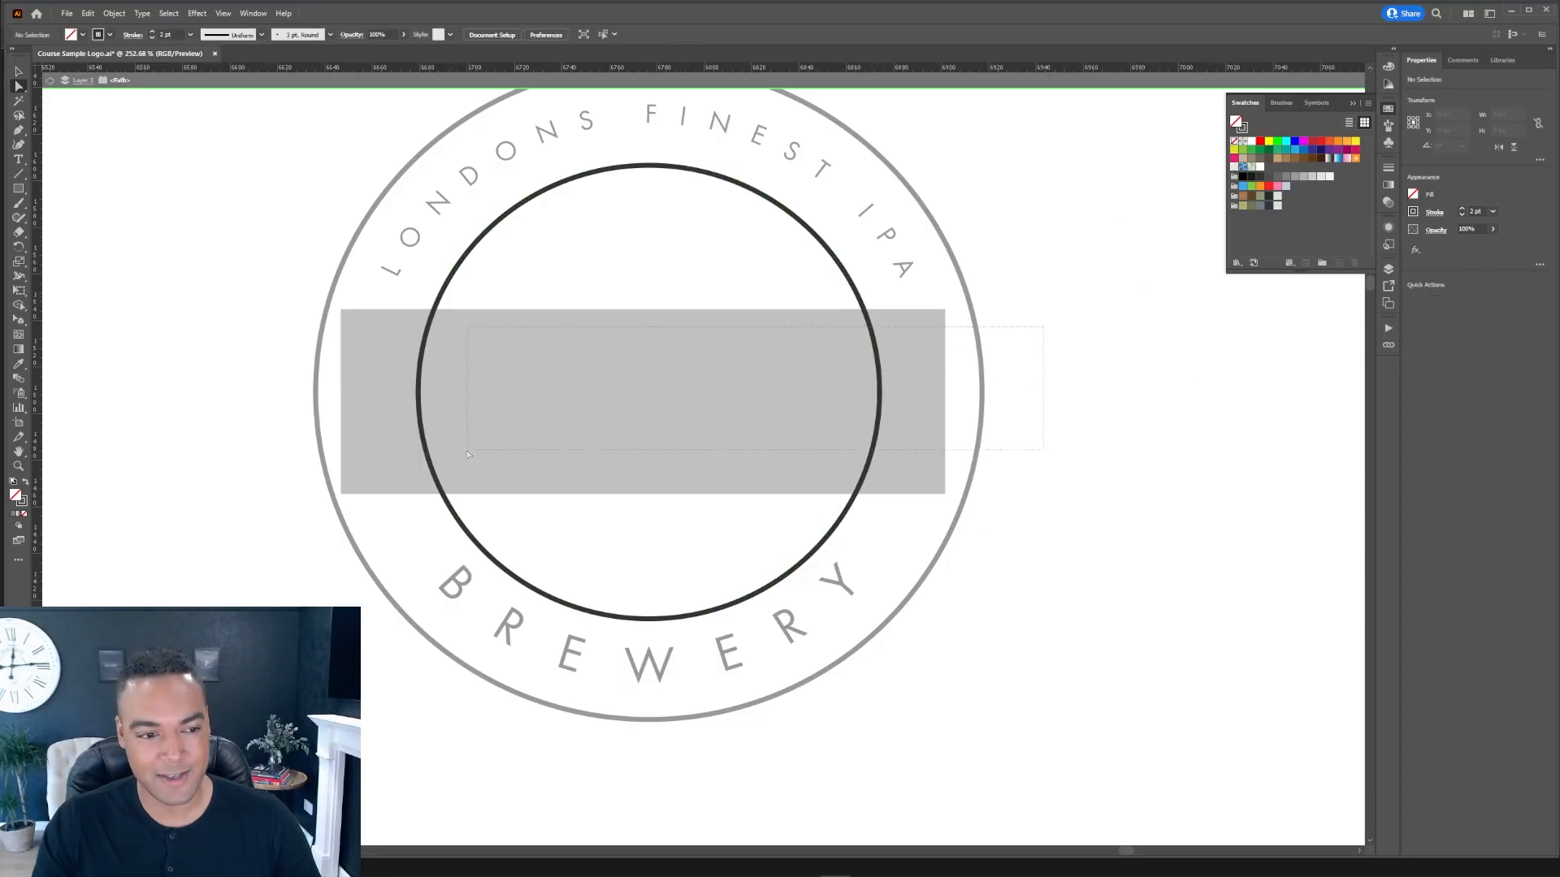
drag(385, 476, 385, 475)
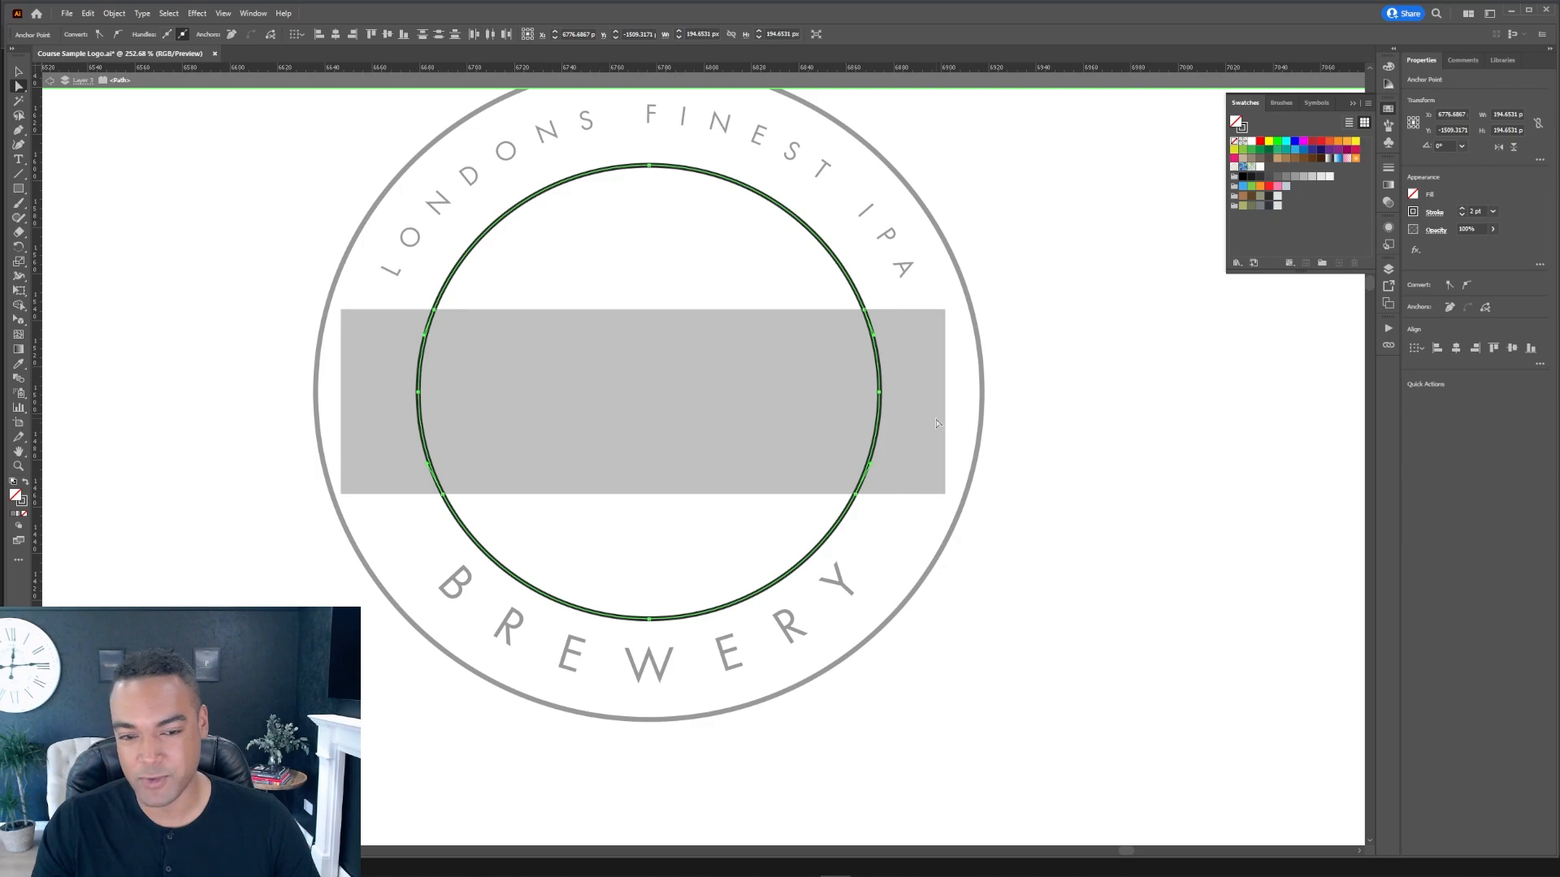
key(Delete)
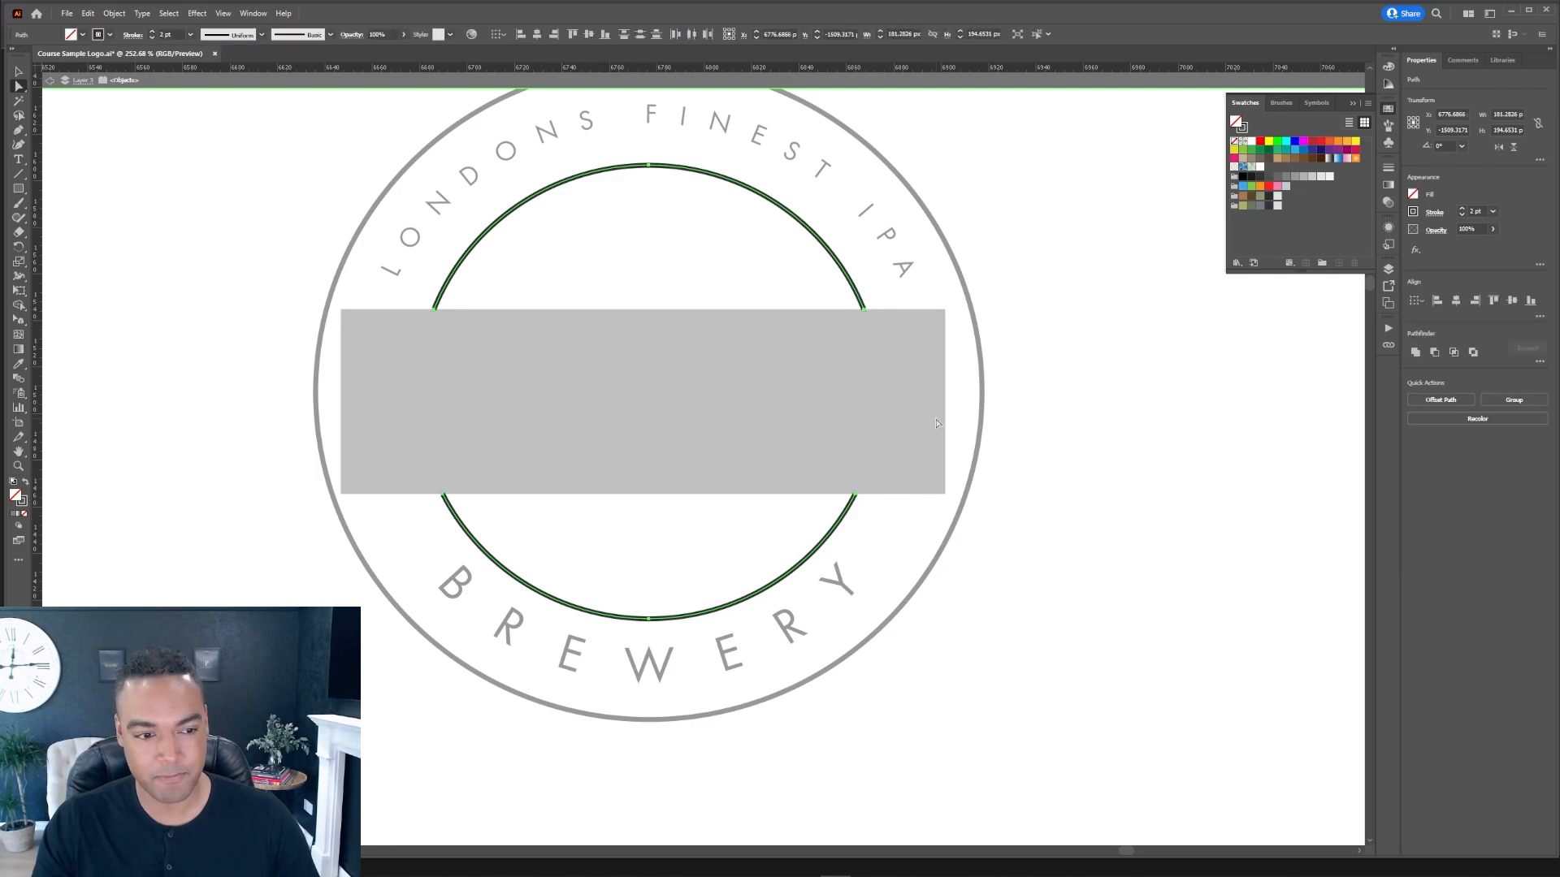
key(v)
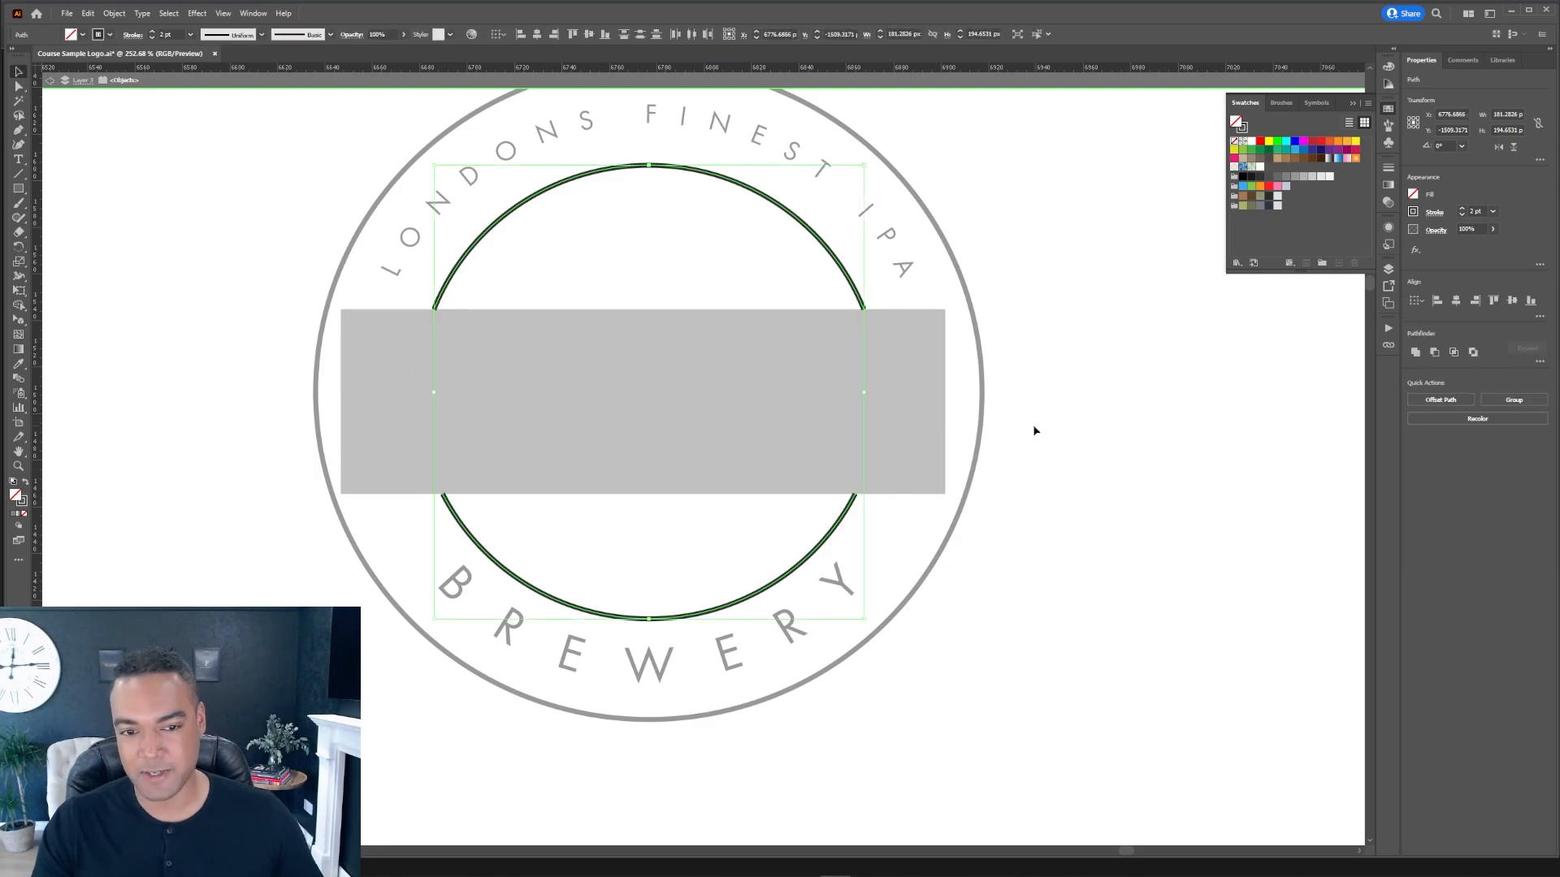
click(1035, 431)
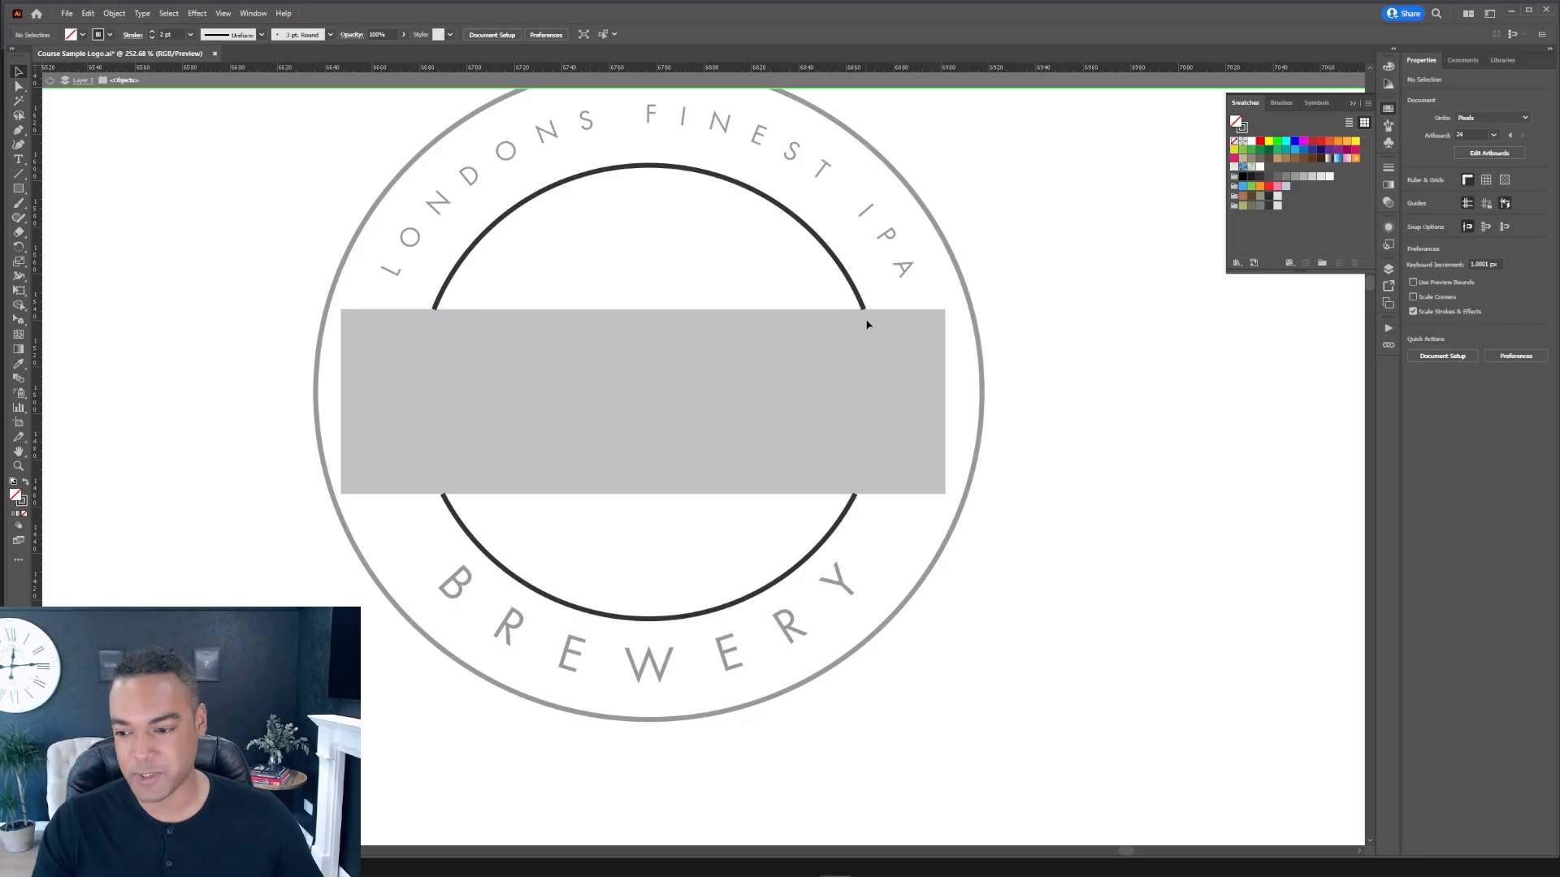
click(49, 82)
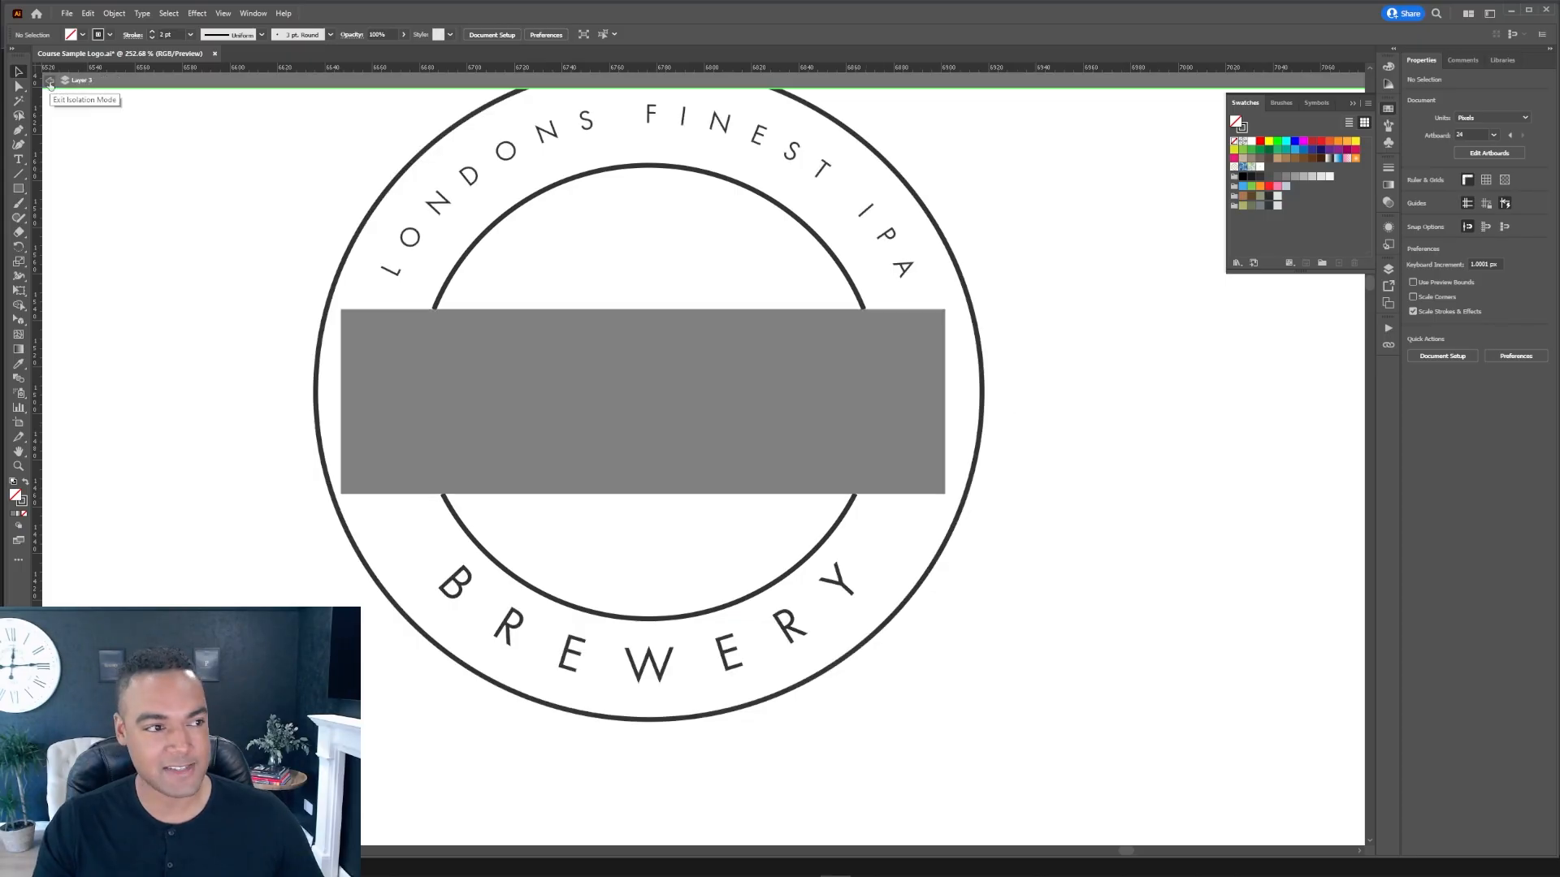
Step: Delete the rectangle and increase the stroke weight of both remaining ring arcs
click(819, 385)
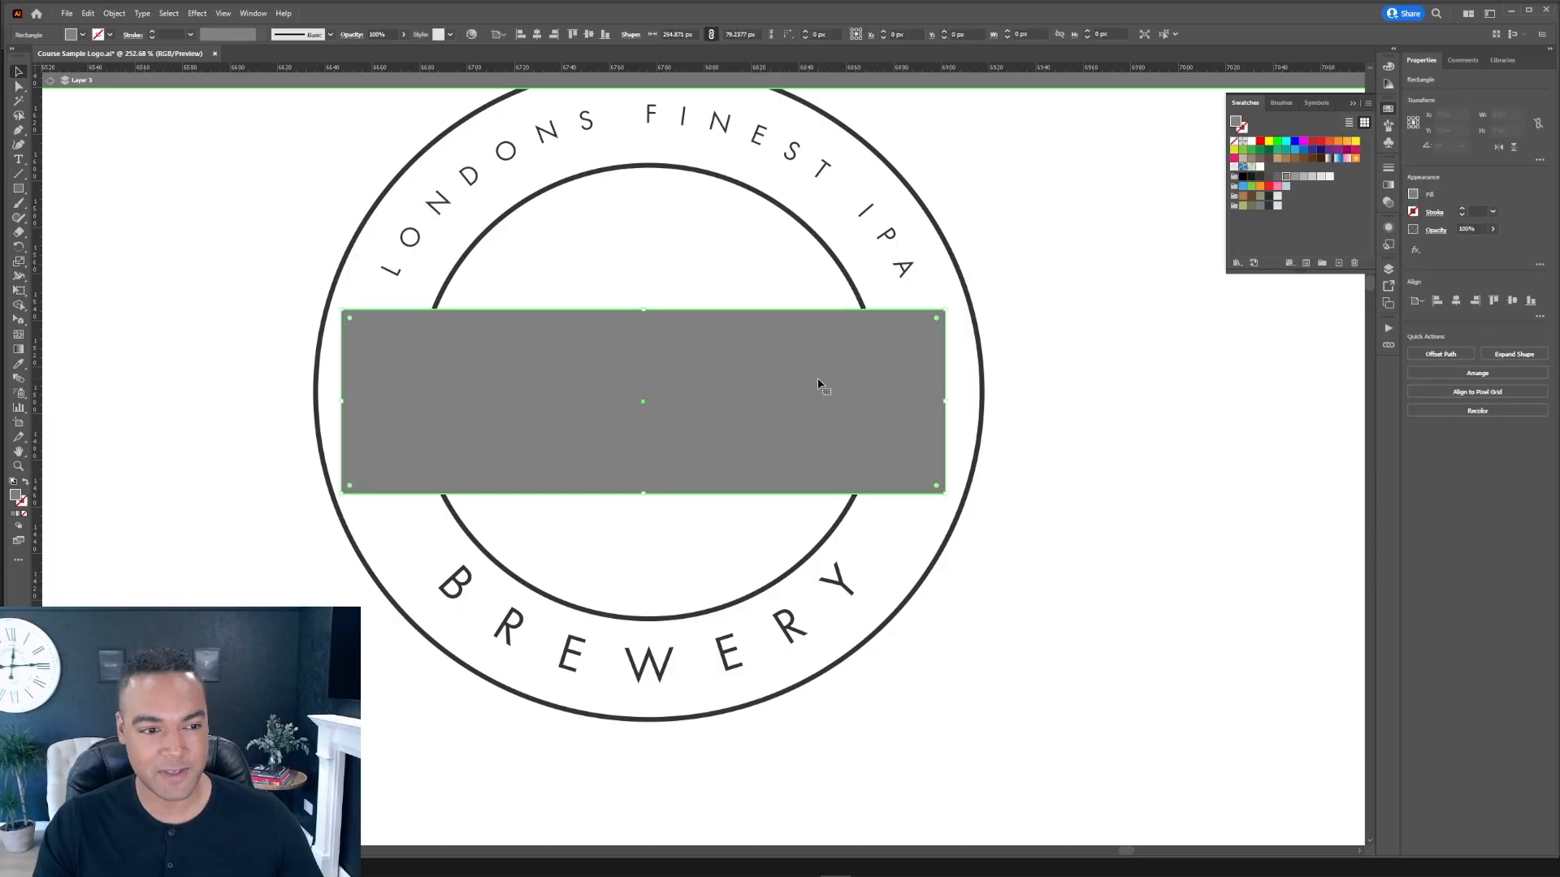
key(Delete)
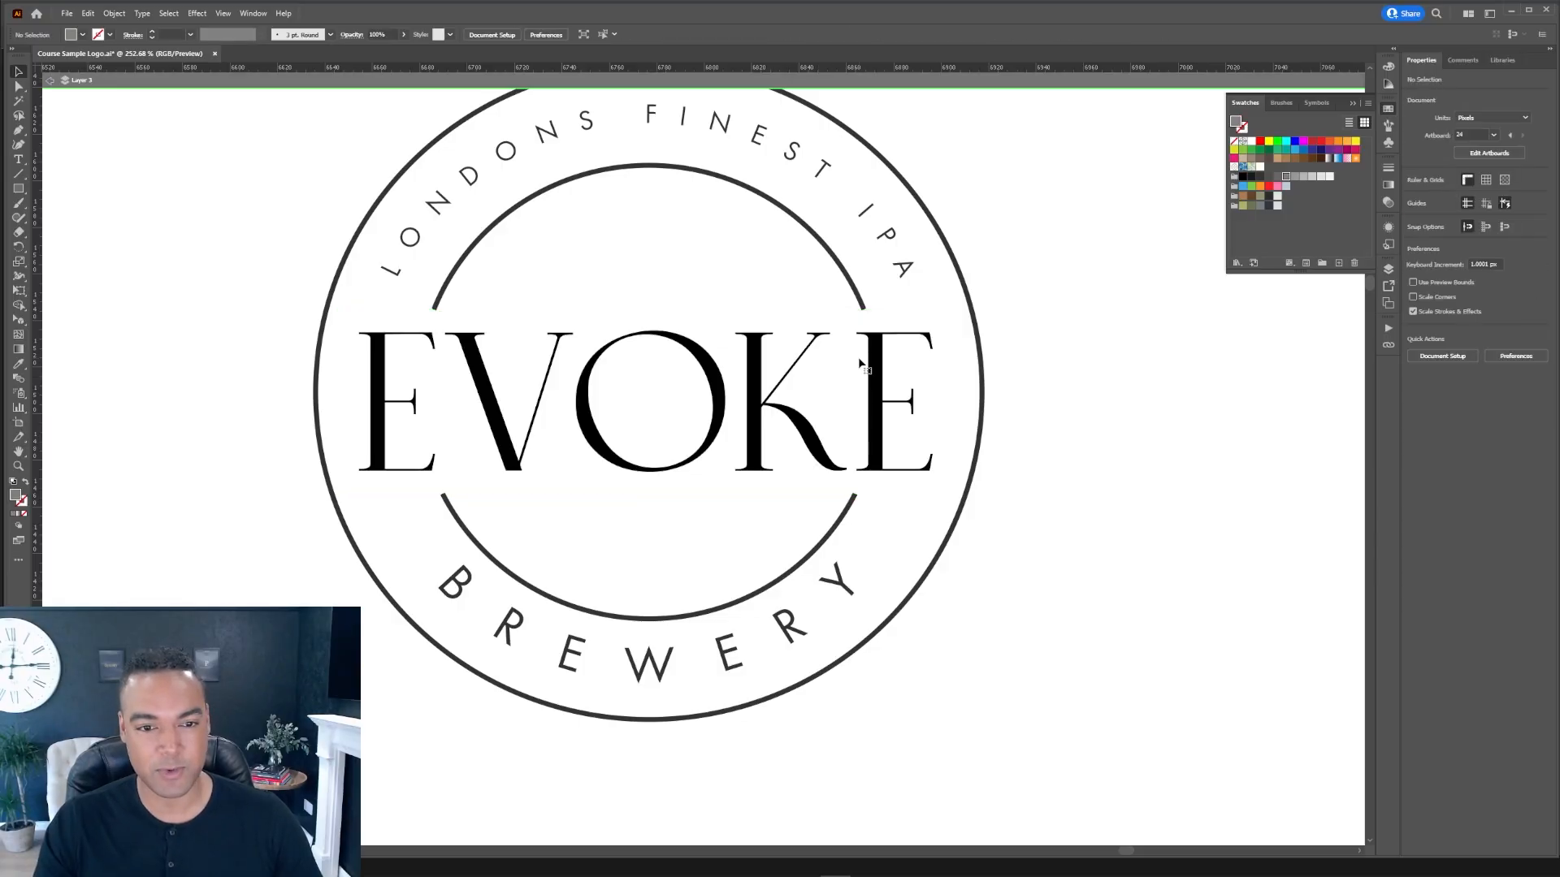
click(853, 300)
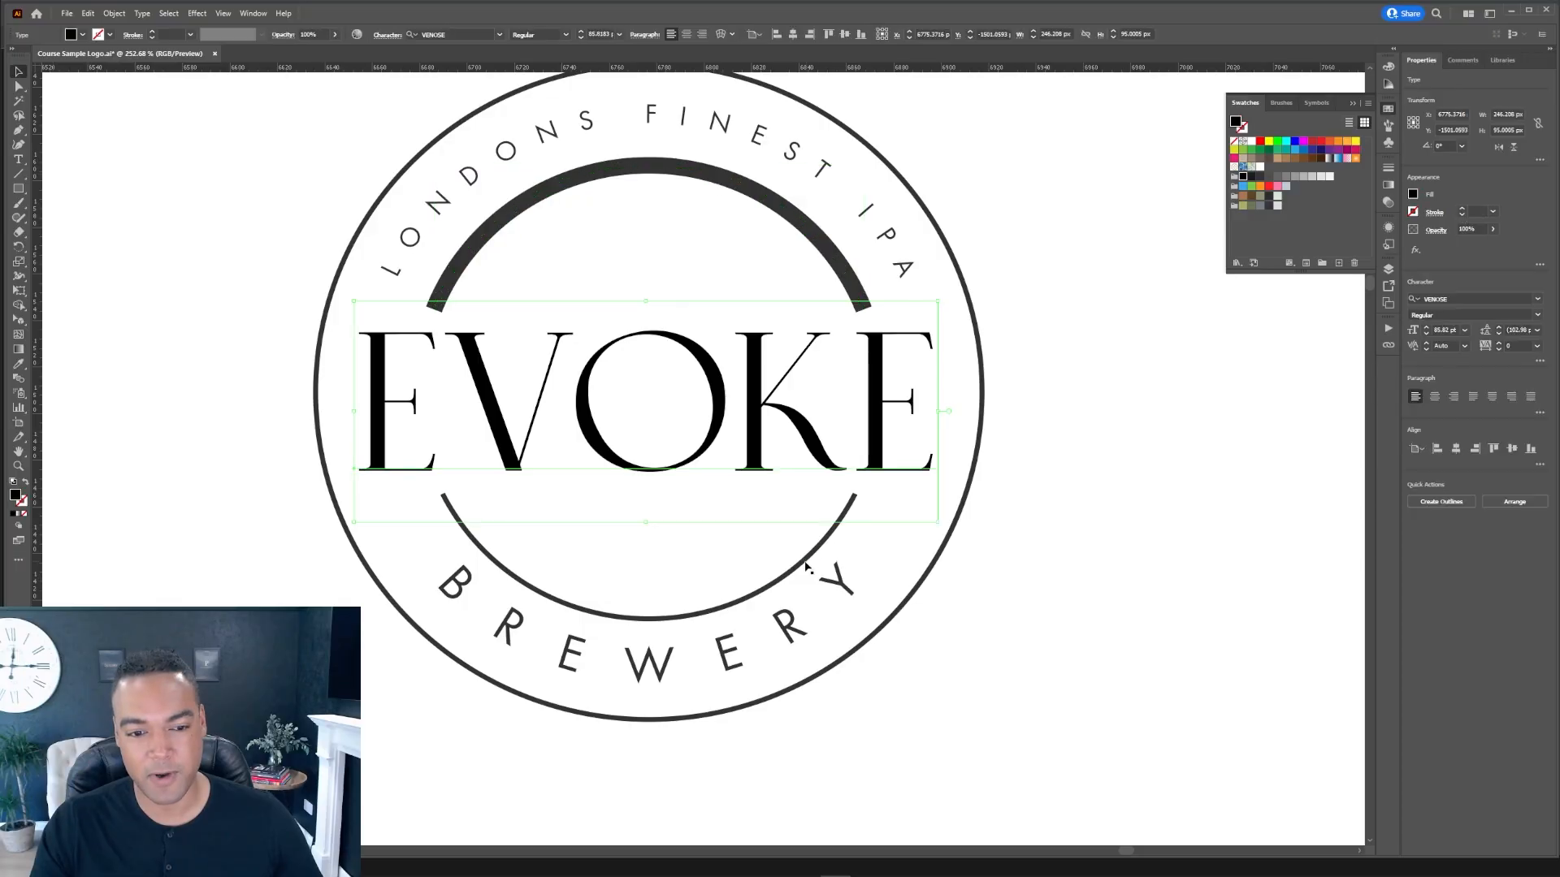
click(807, 558)
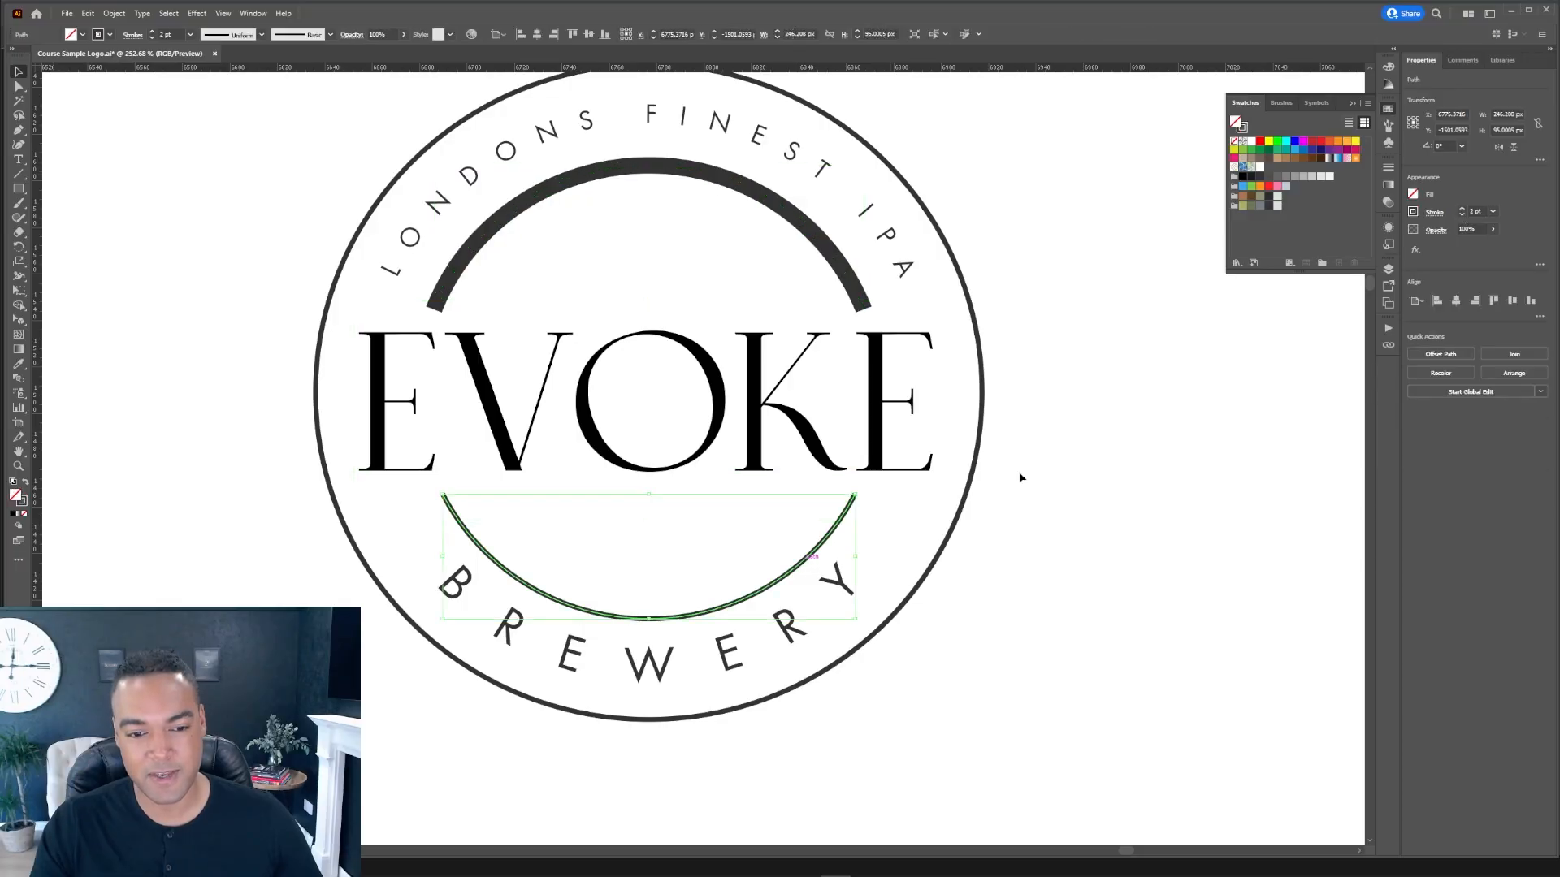
click(1461, 209)
click(1461, 209)
click(1462, 209)
click(1190, 471)
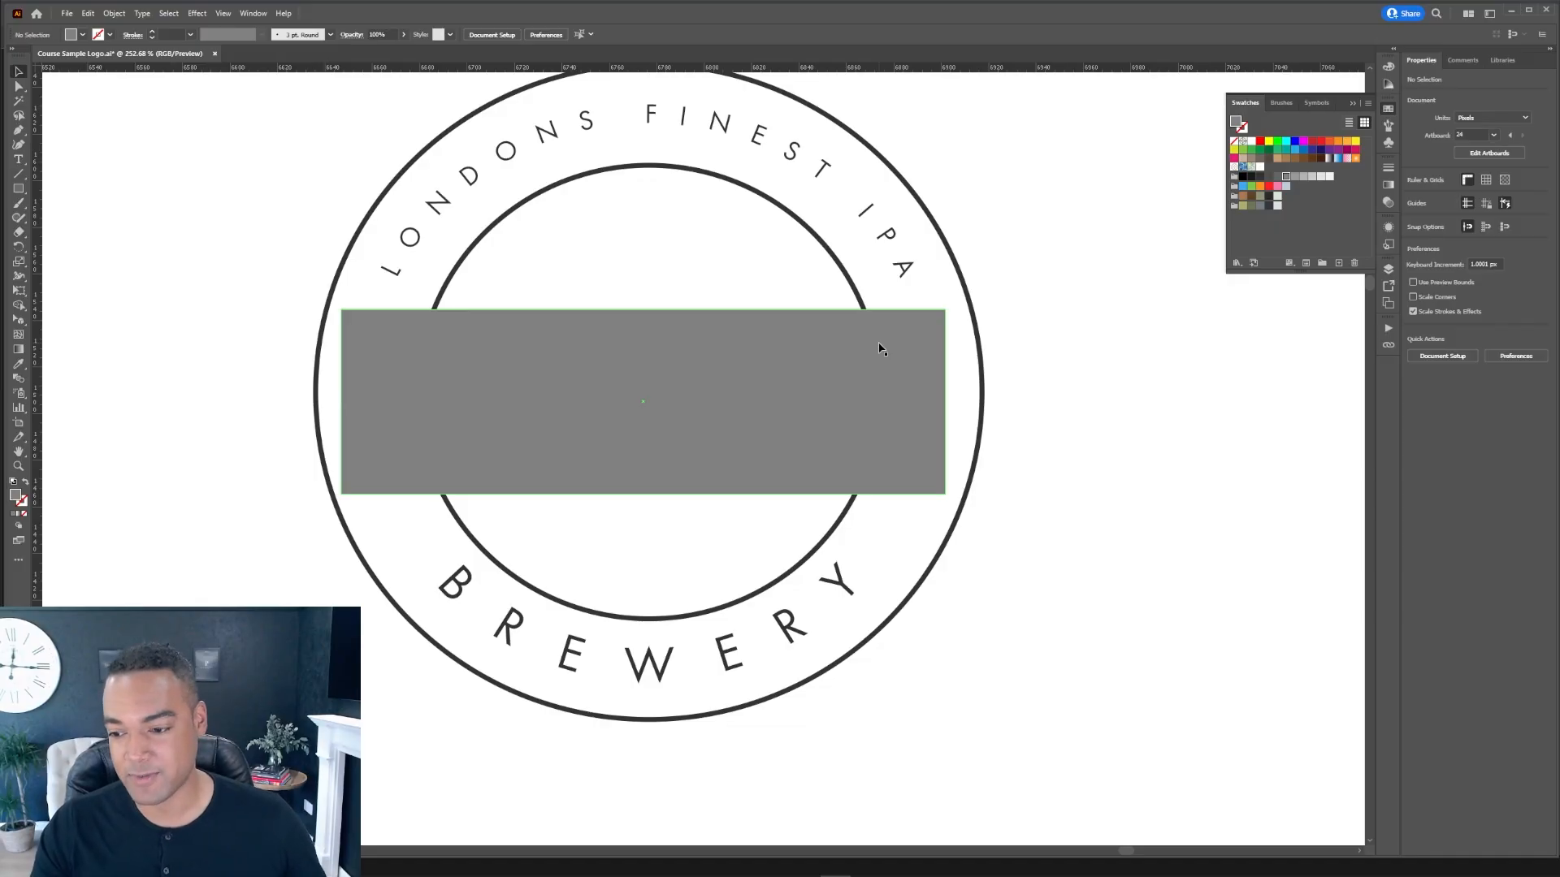
Step: Select the rectangle and inner ring together and subtract the rectangle with Minus Front
click(940, 376)
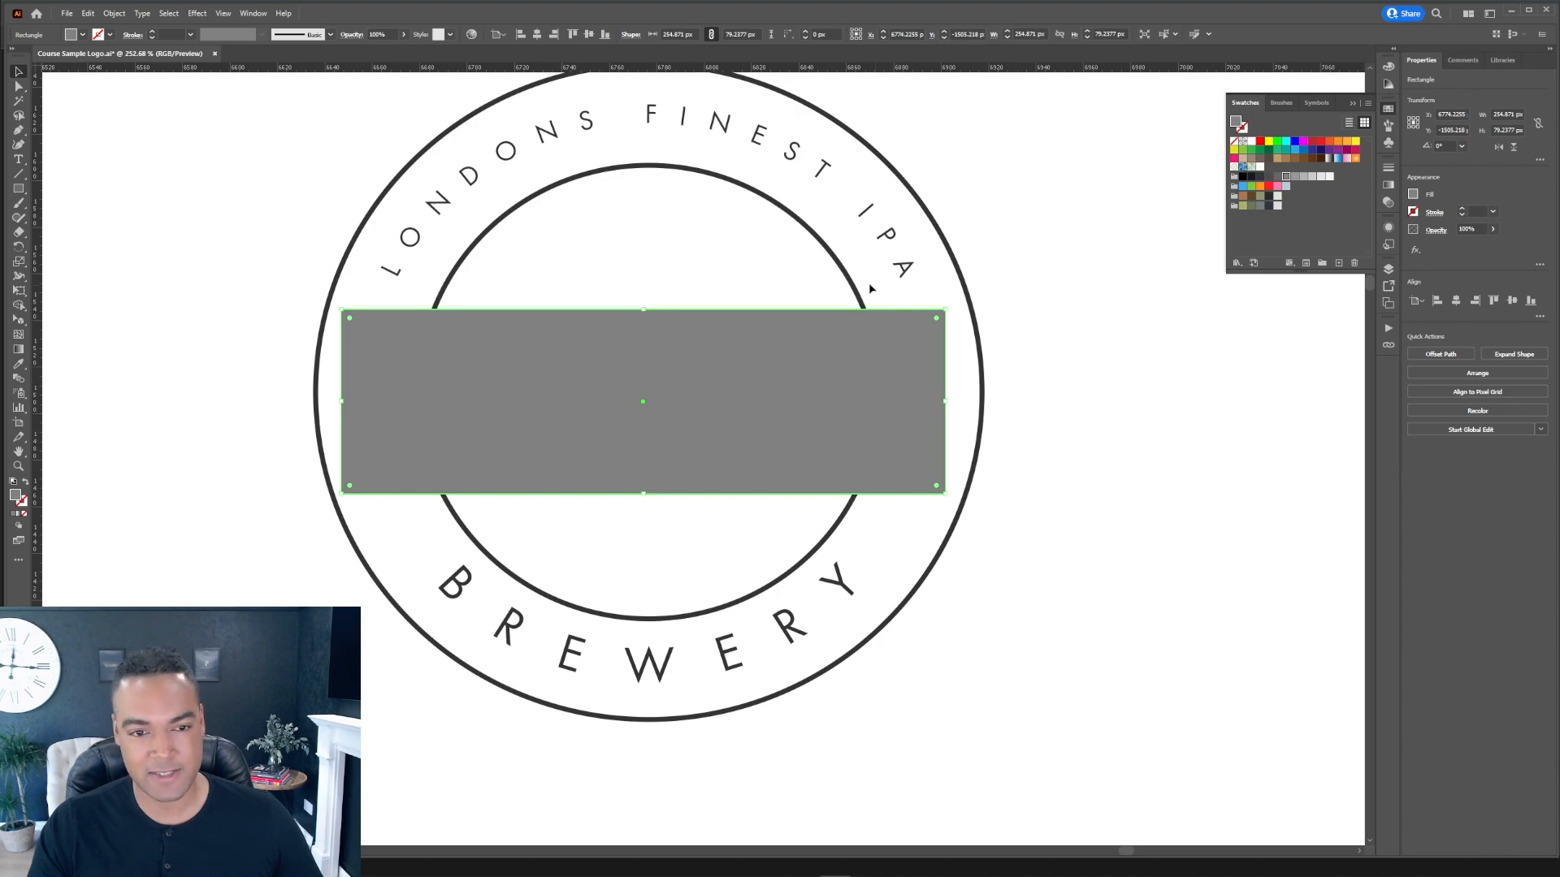
shift+click(849, 278)
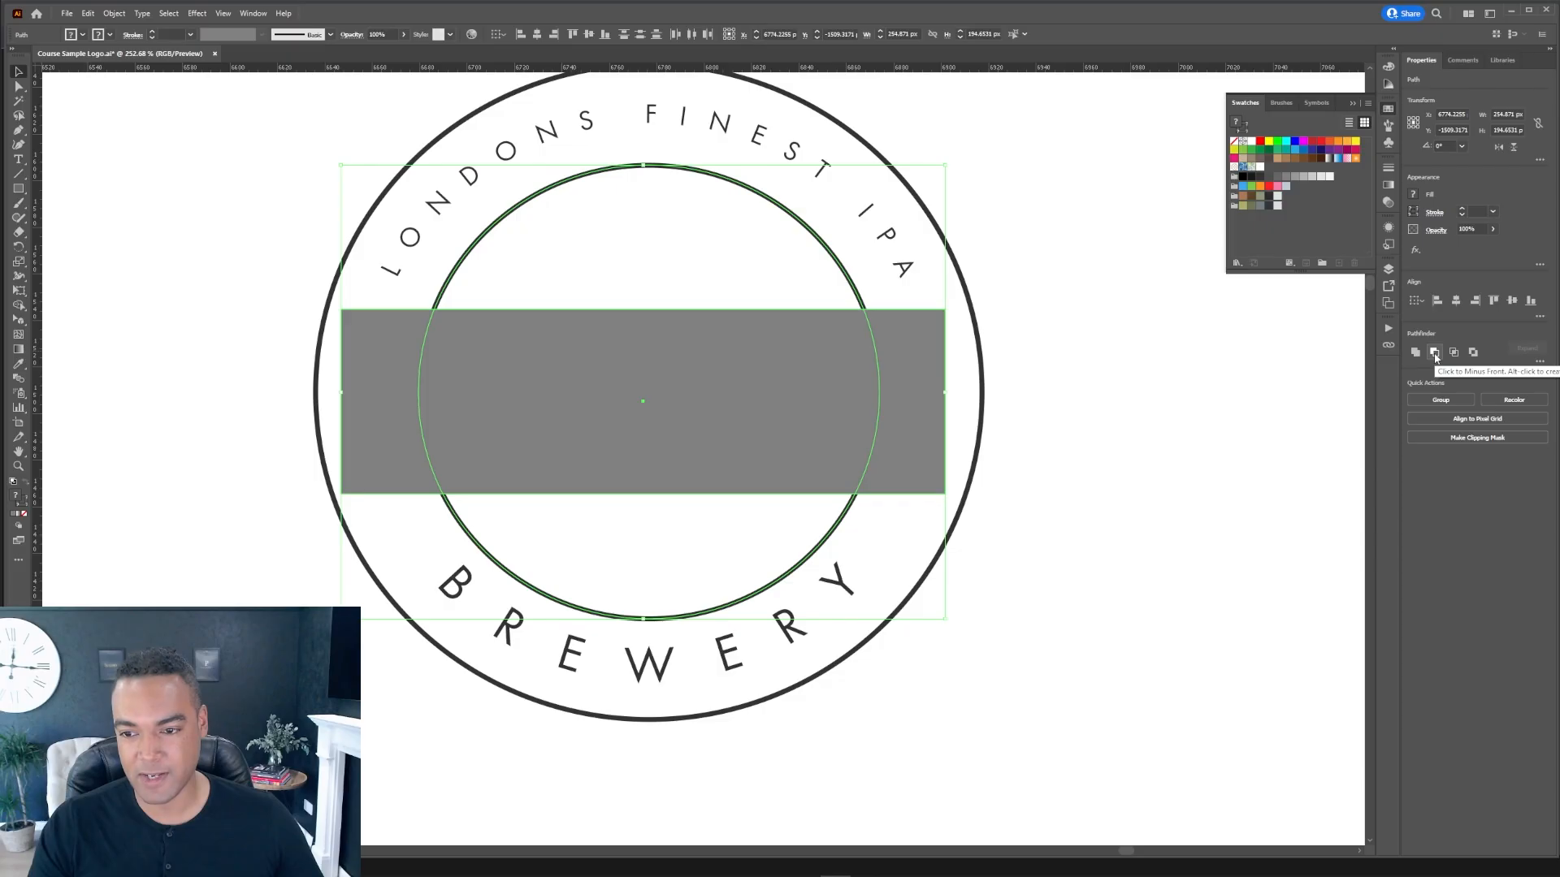
click(1435, 356)
click(1152, 376)
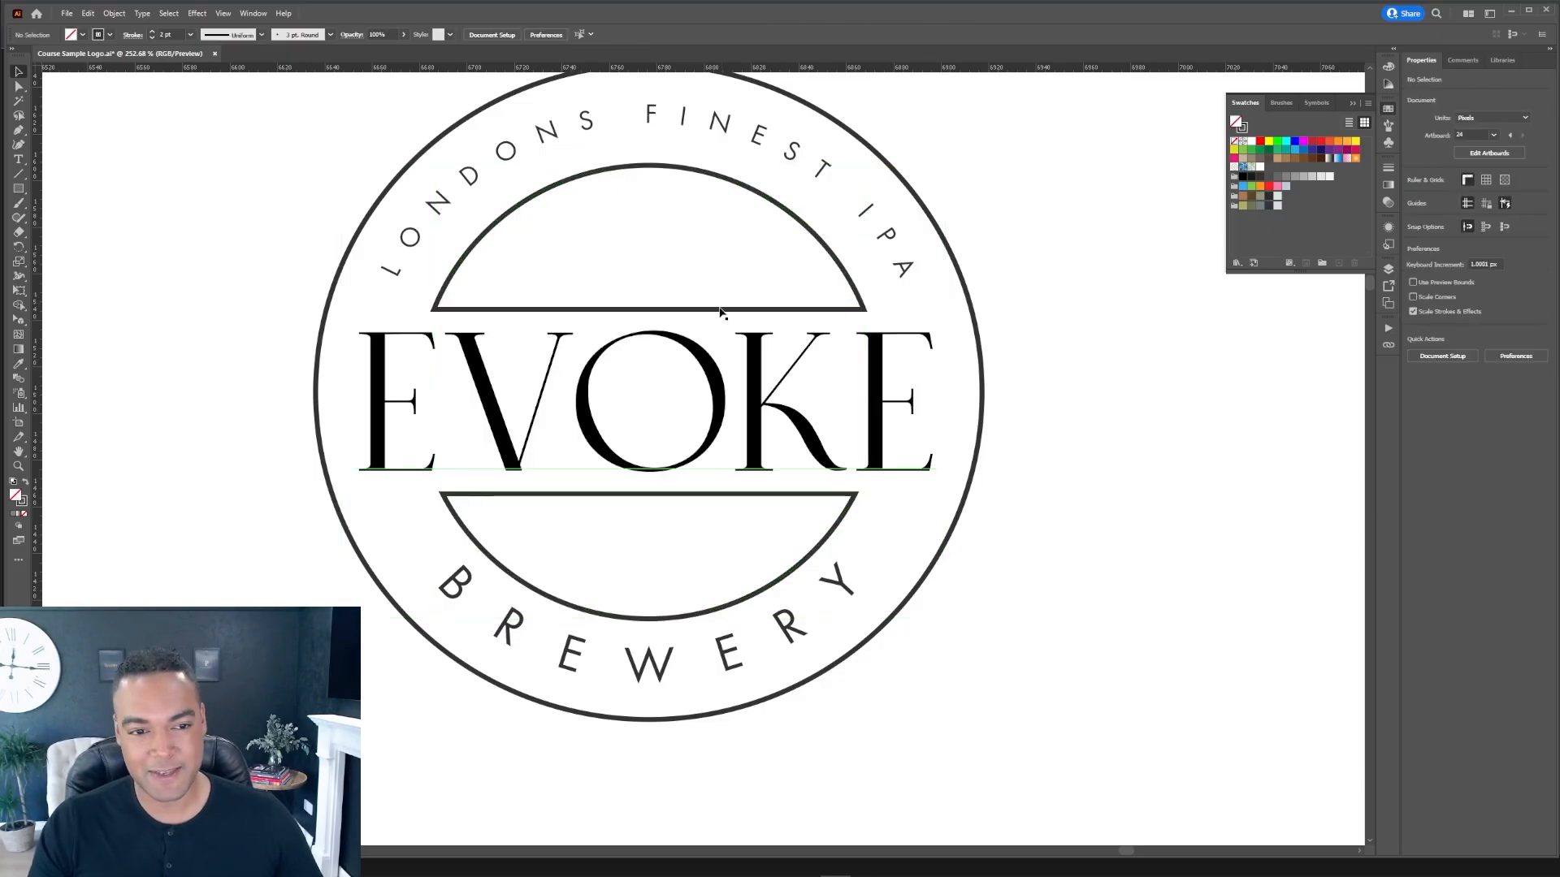
Step: Delete the straight closing segments of both inner ring arcs, leaving open curves above and below the wordmark
click(644, 307)
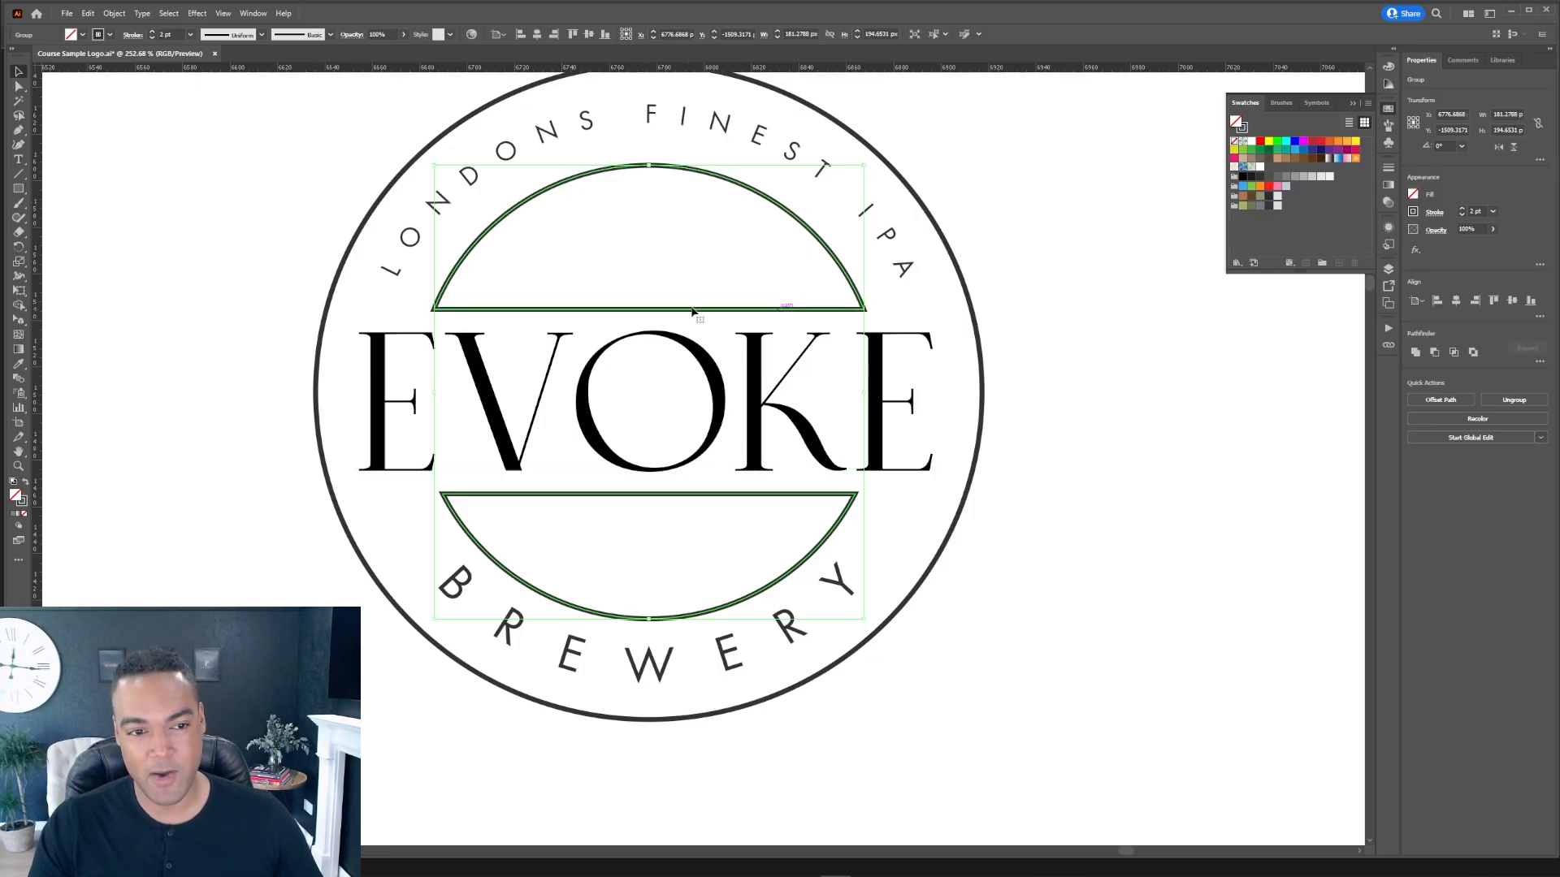
click(990, 319)
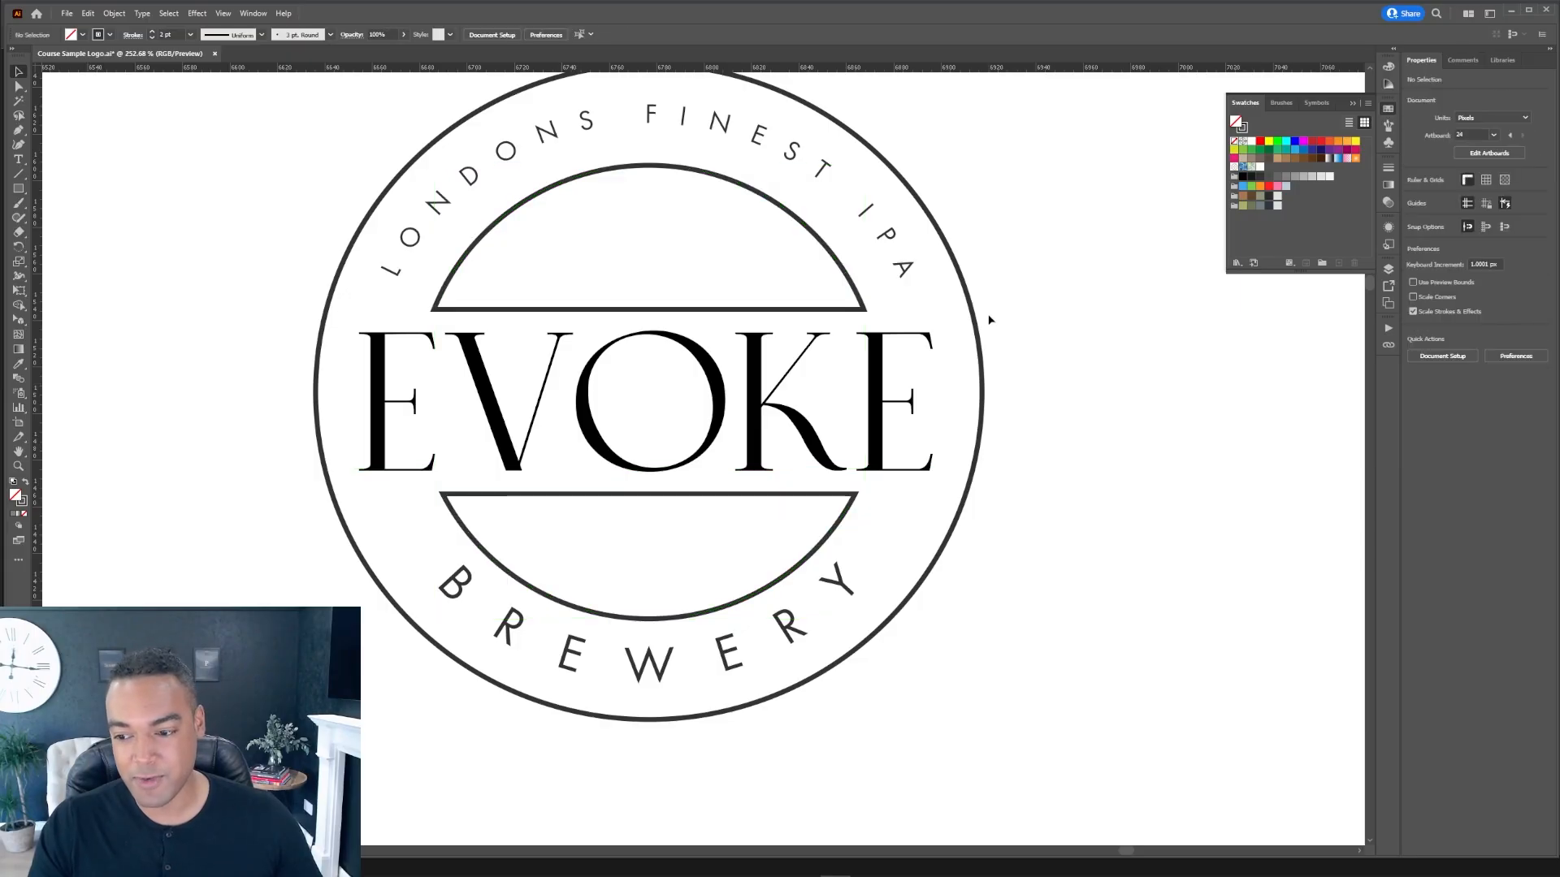
key(a)
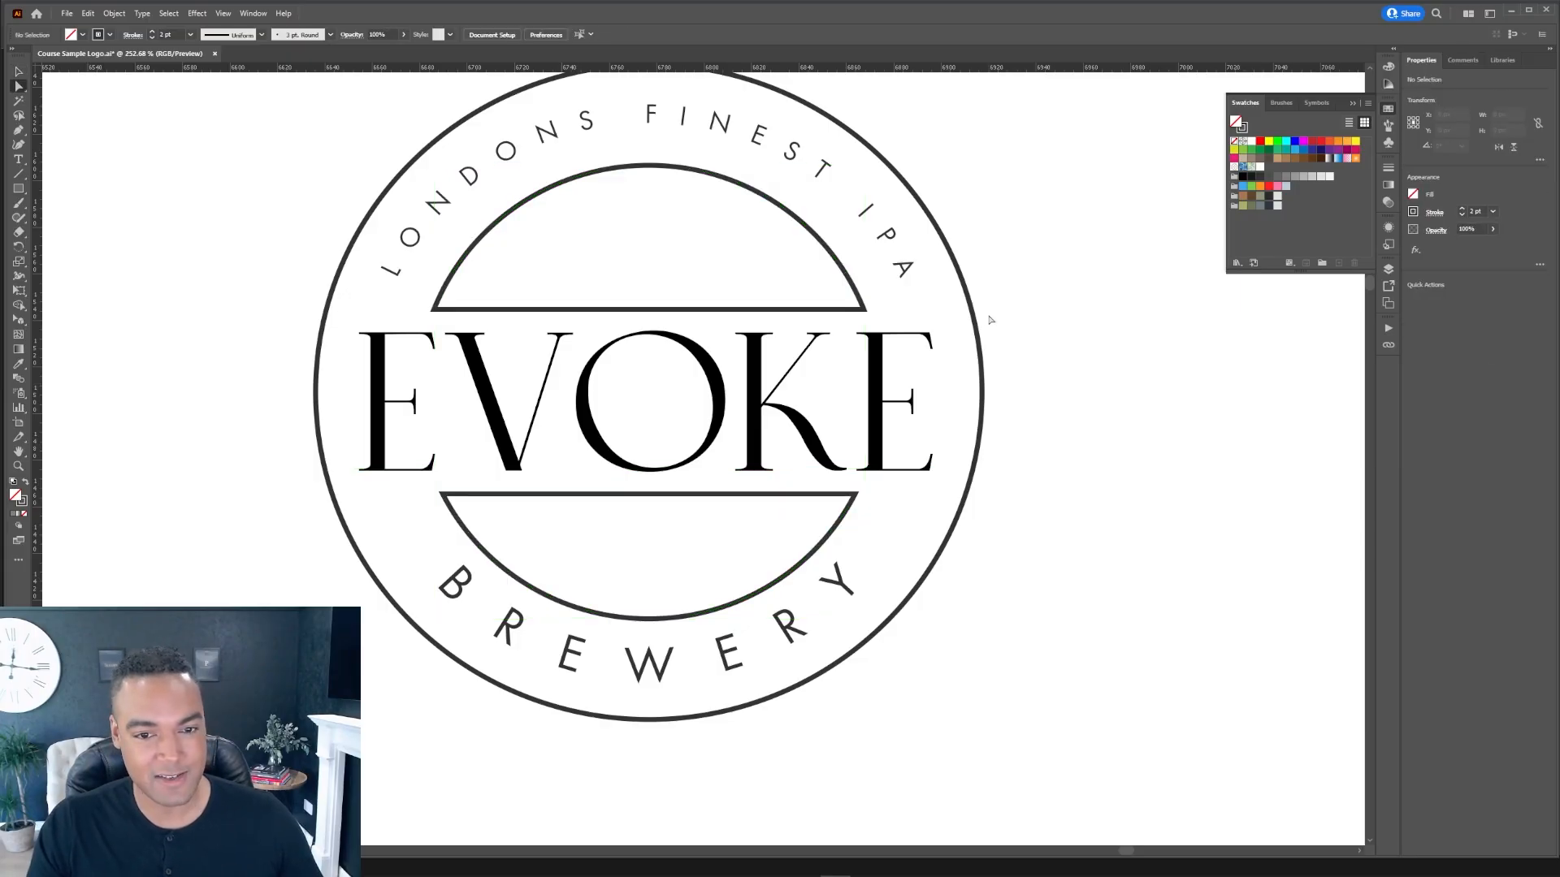
click(770, 310)
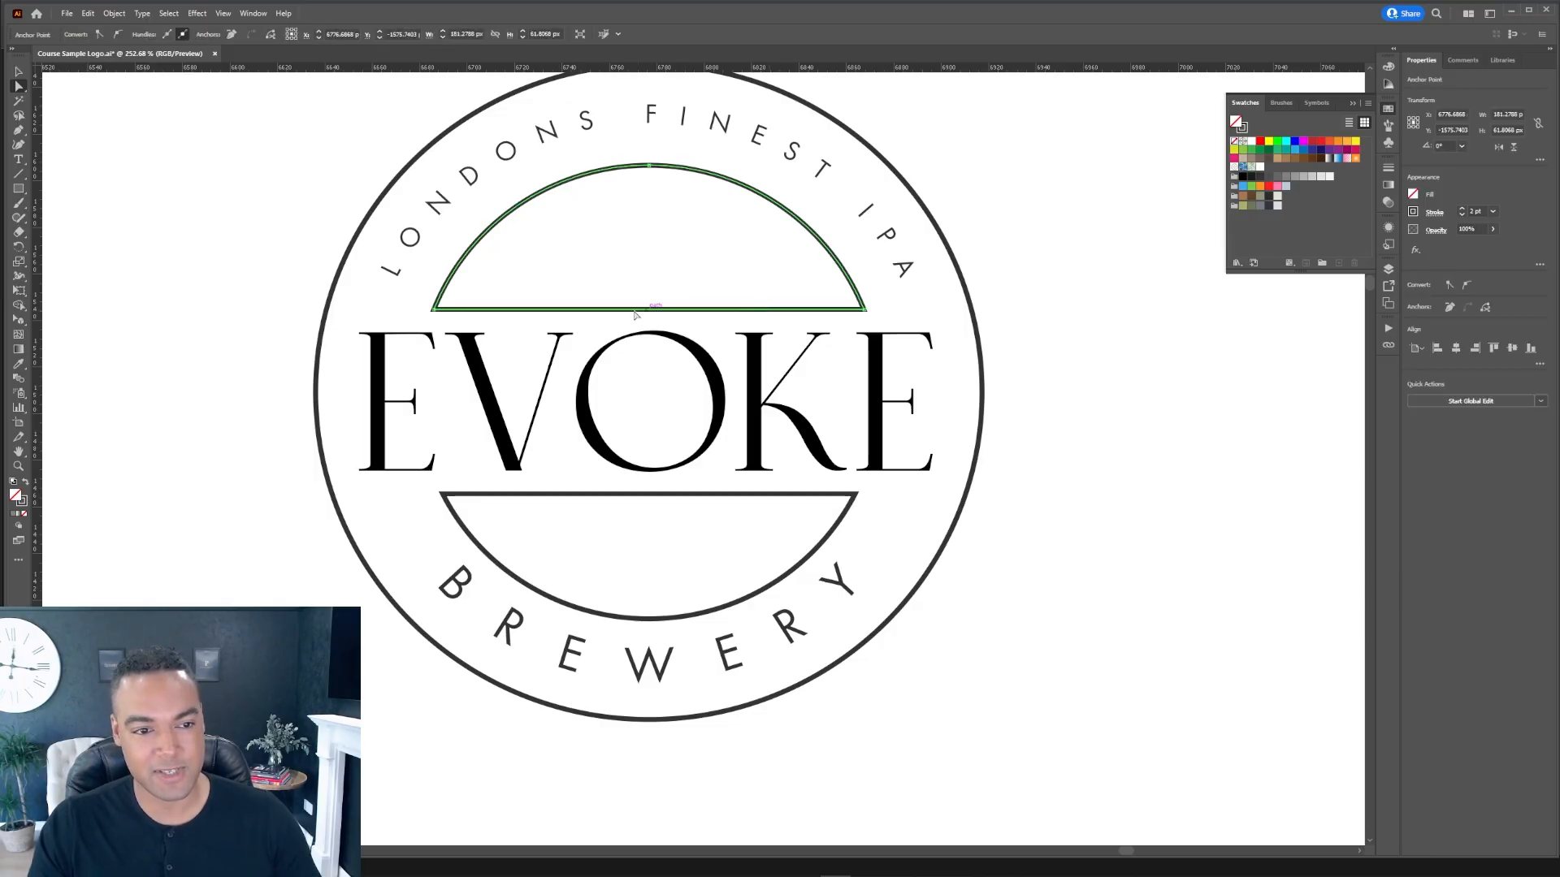
key(Delete)
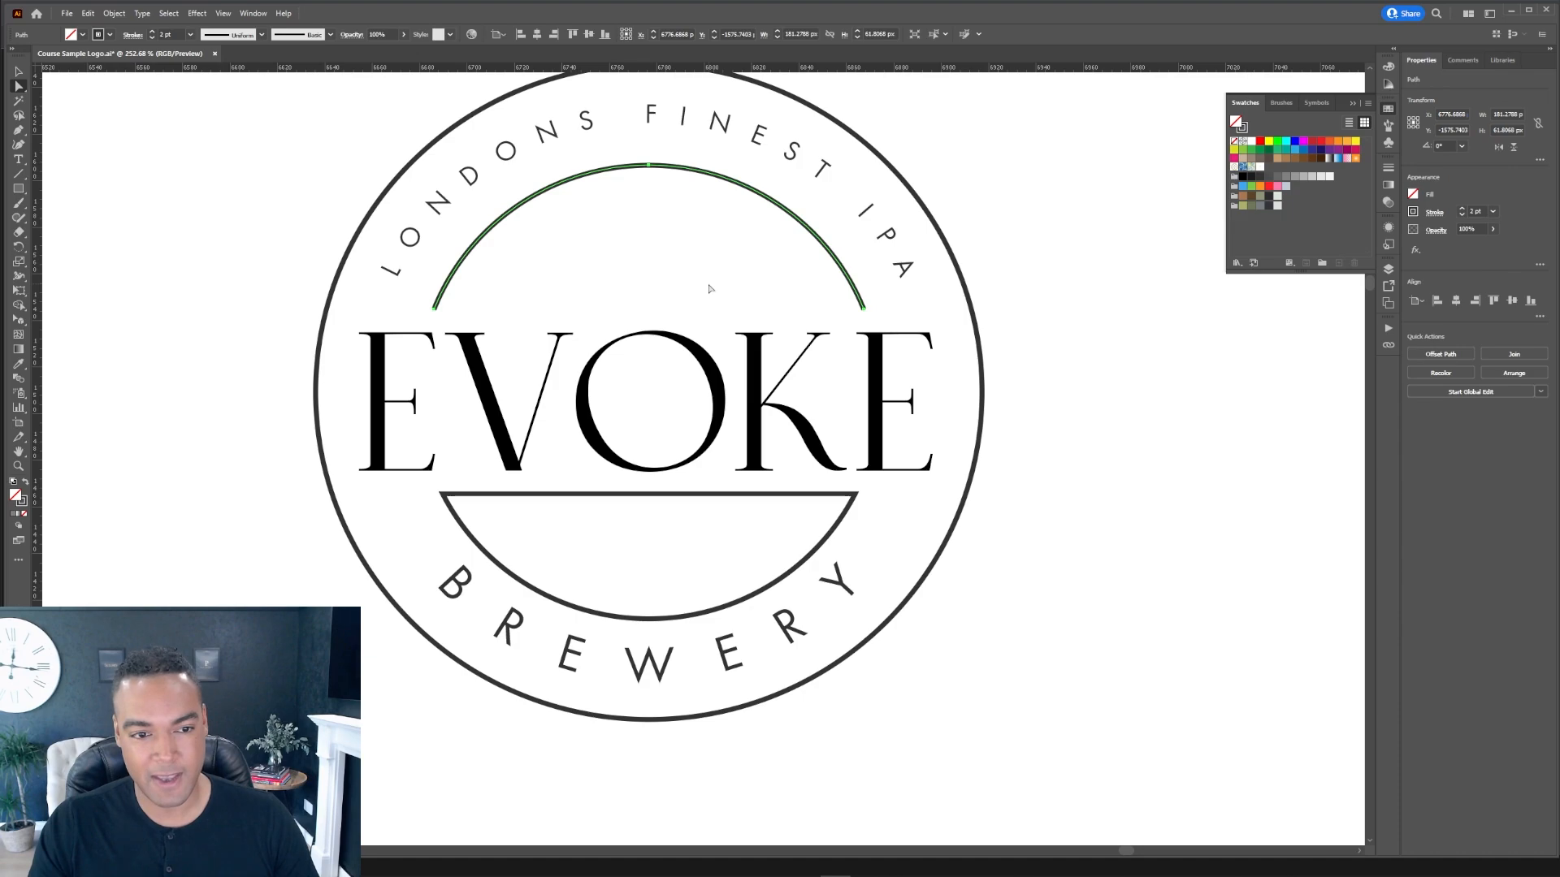
click(772, 493)
key(Delete)
click(1039, 462)
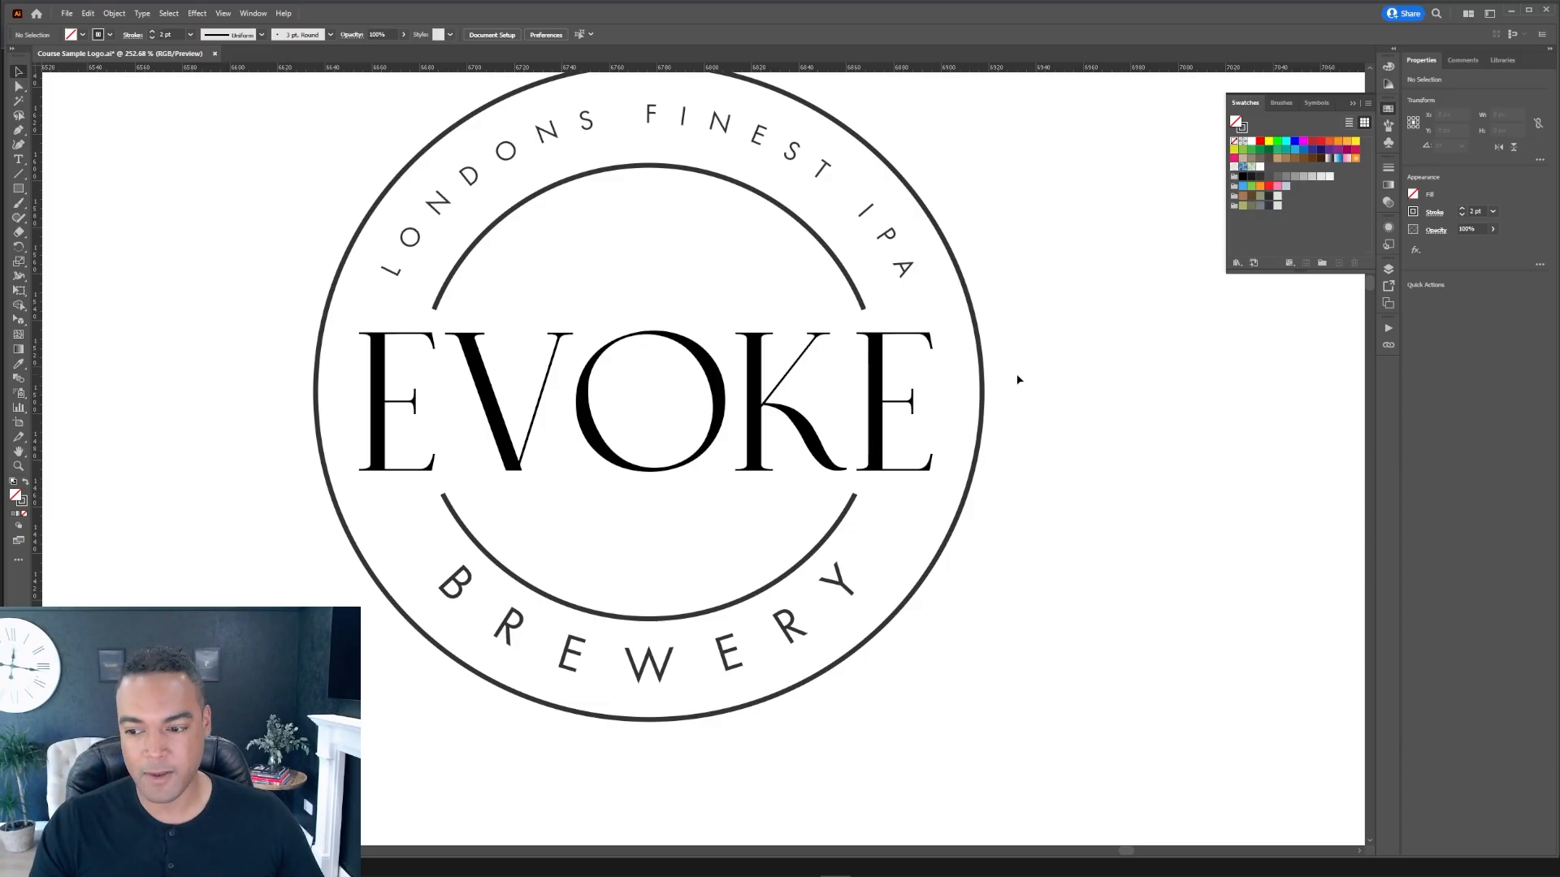
Step: Undo the recent edits to restore the grey rectangle and the full inner ring
key(ctrl+z)
key(ctrl+z)
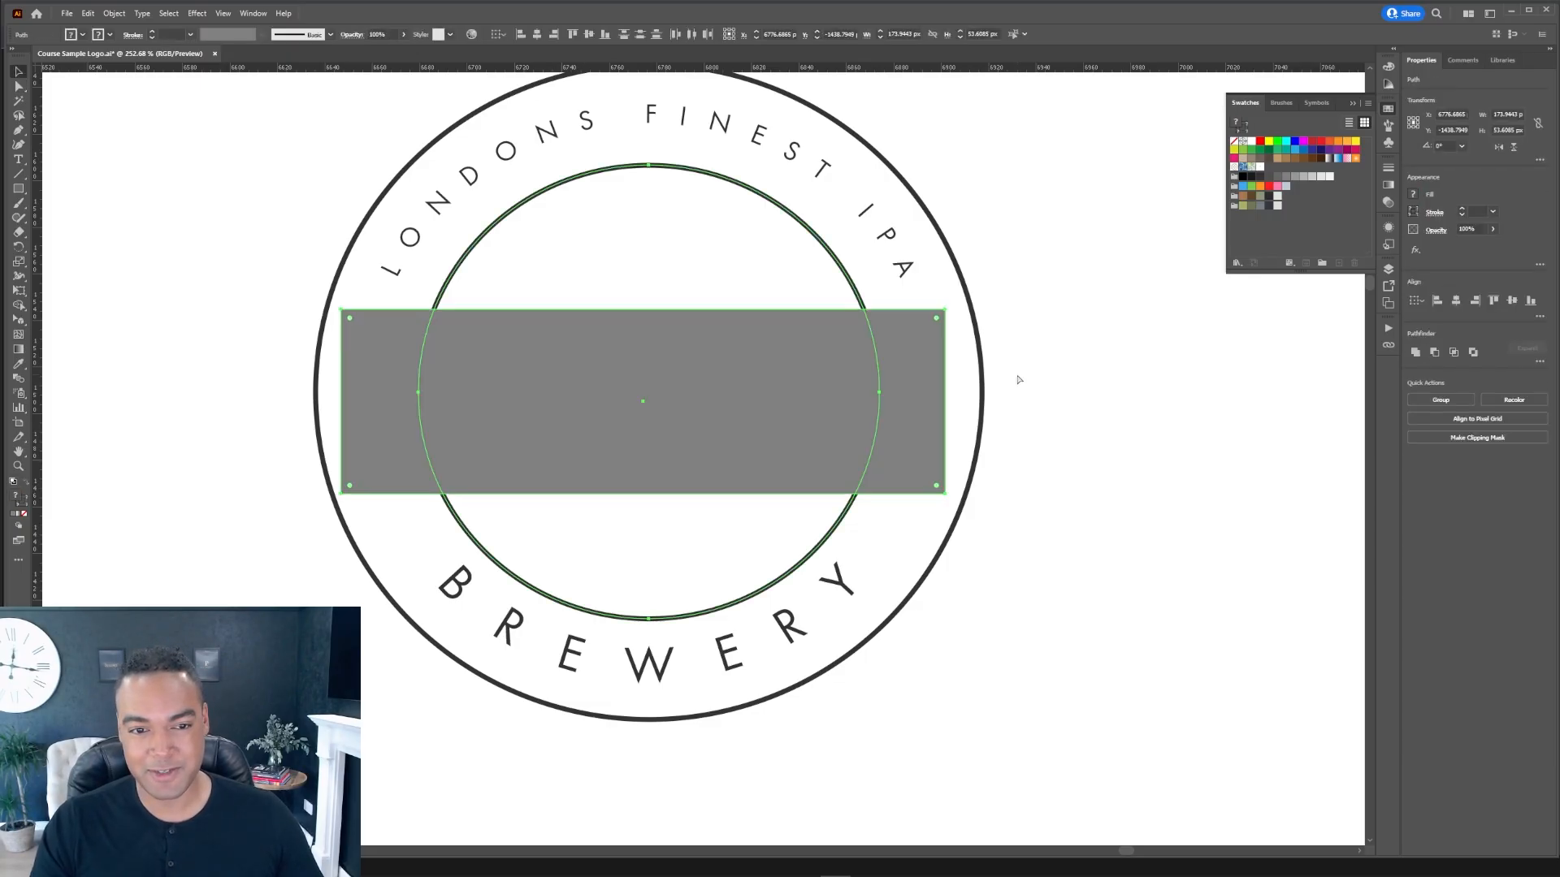
key(ctrl+z)
key(ctrl+z)
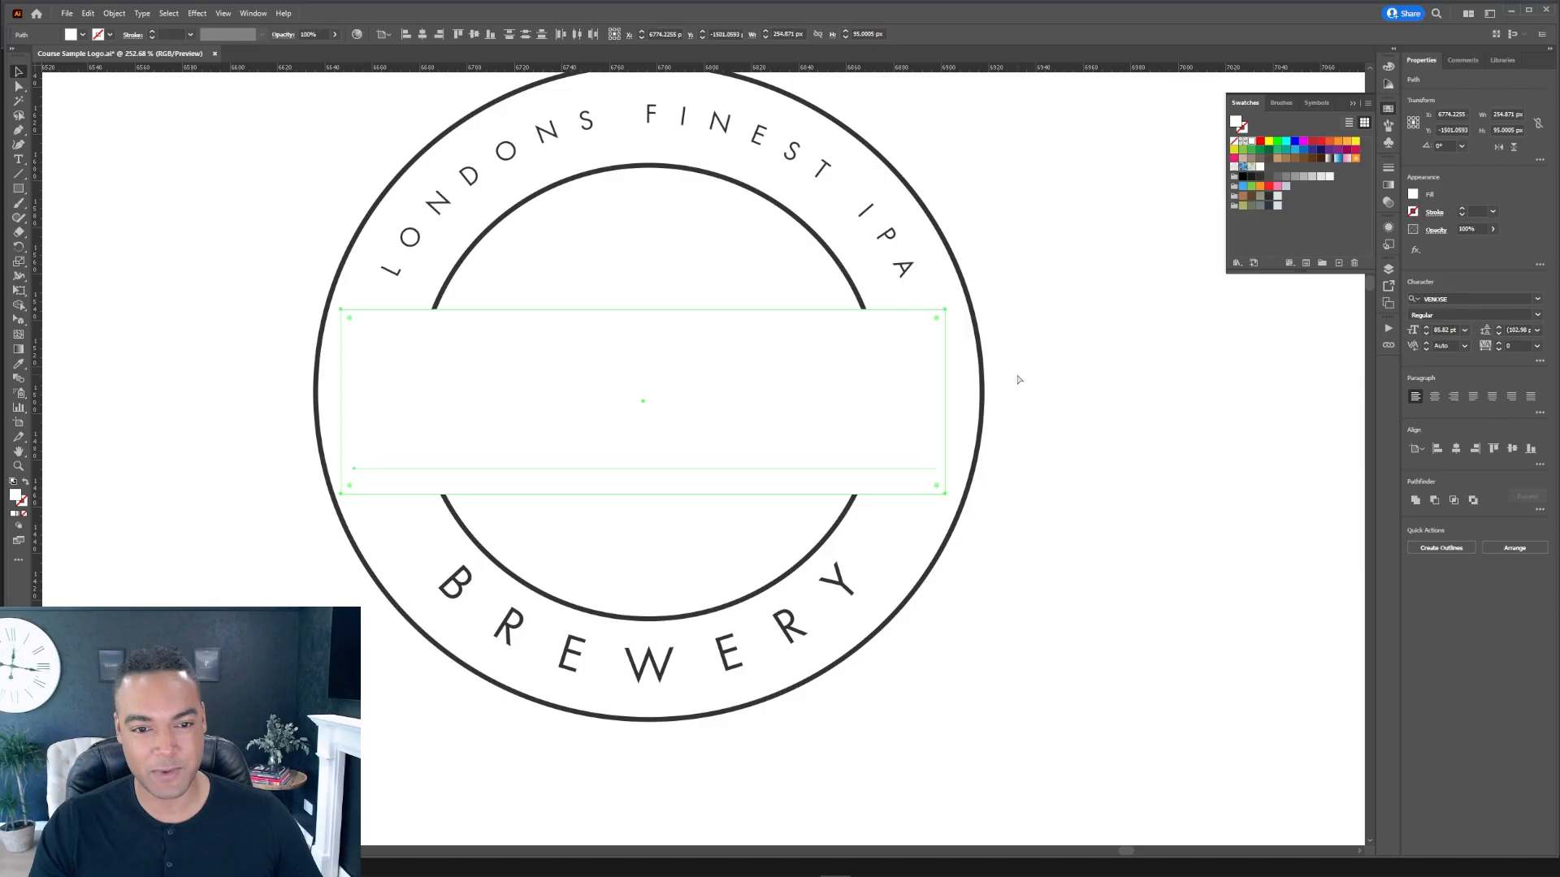
key(ctrl+z)
key(ctrl+z)
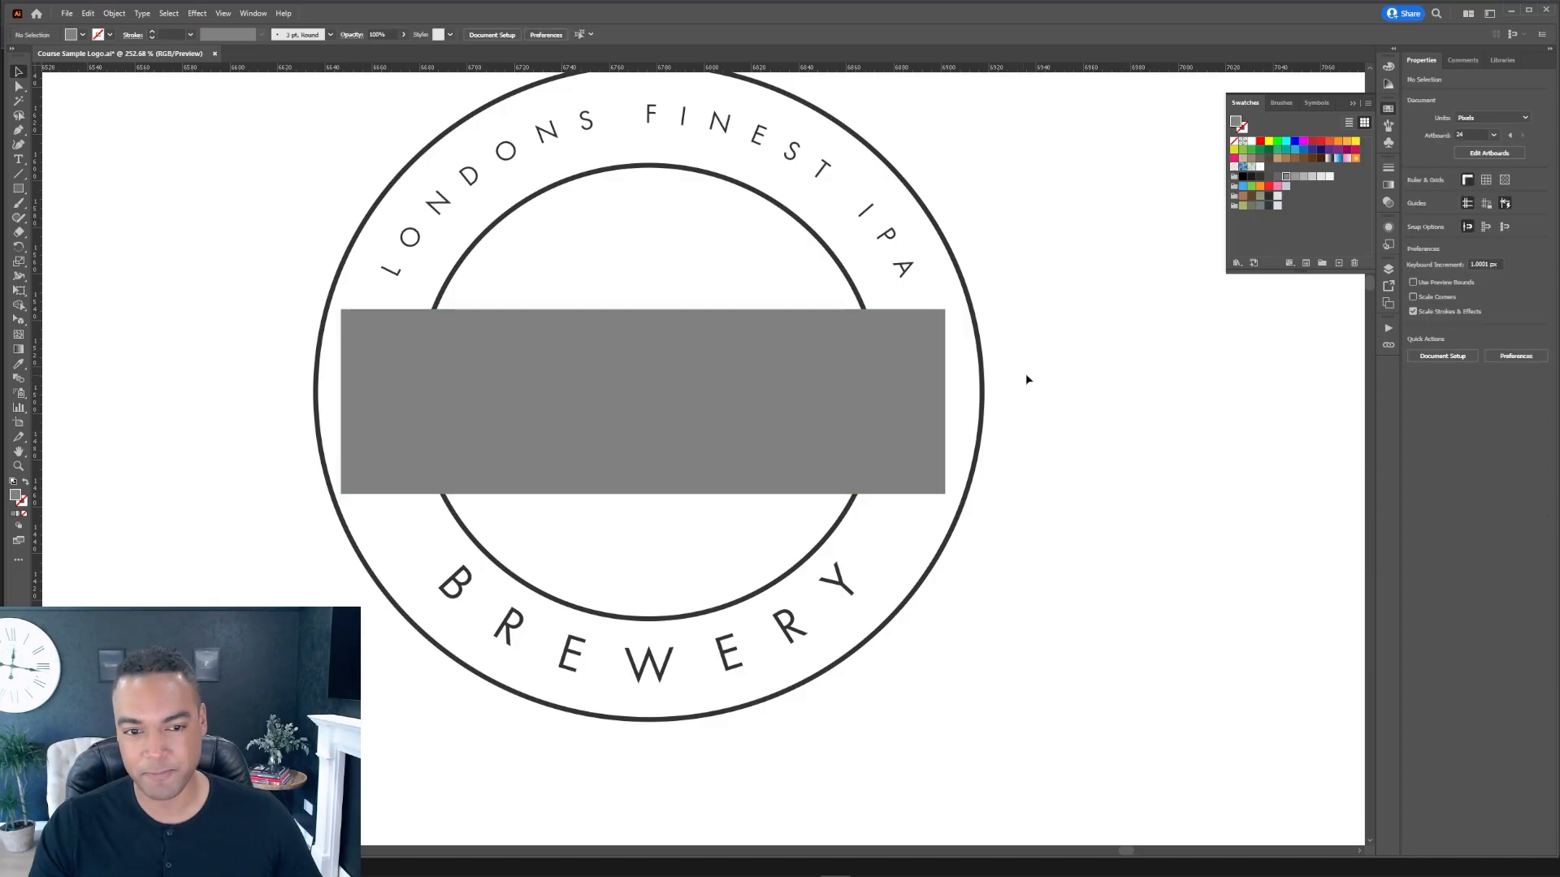
Step: Select the rectangle and inner ring together and remove the rectangle's regions with the Shape Builder tool
click(875, 325)
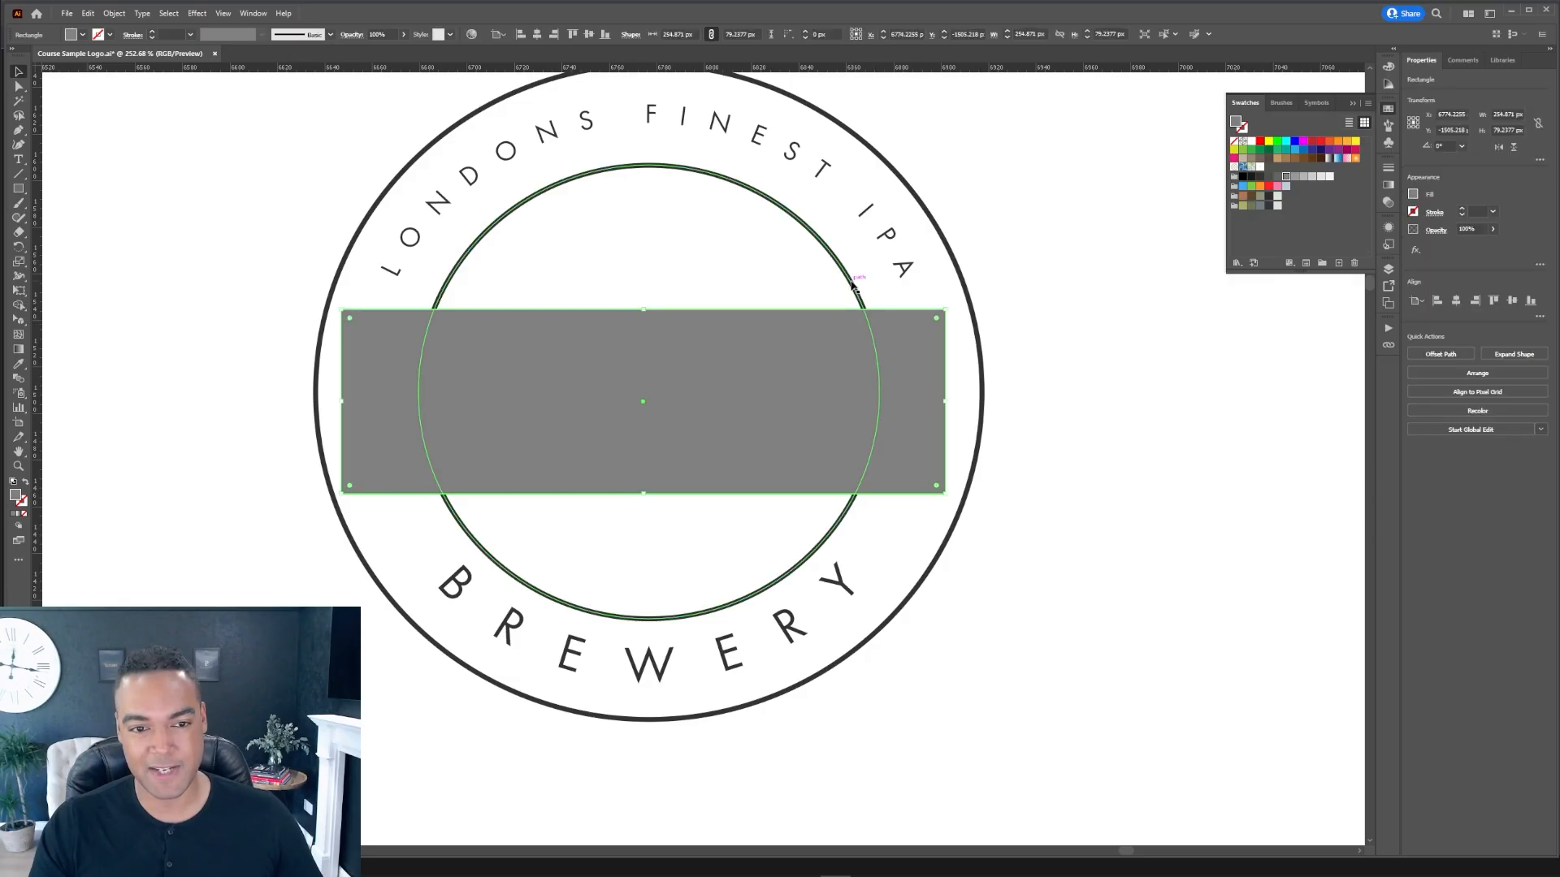
shift+click(866, 325)
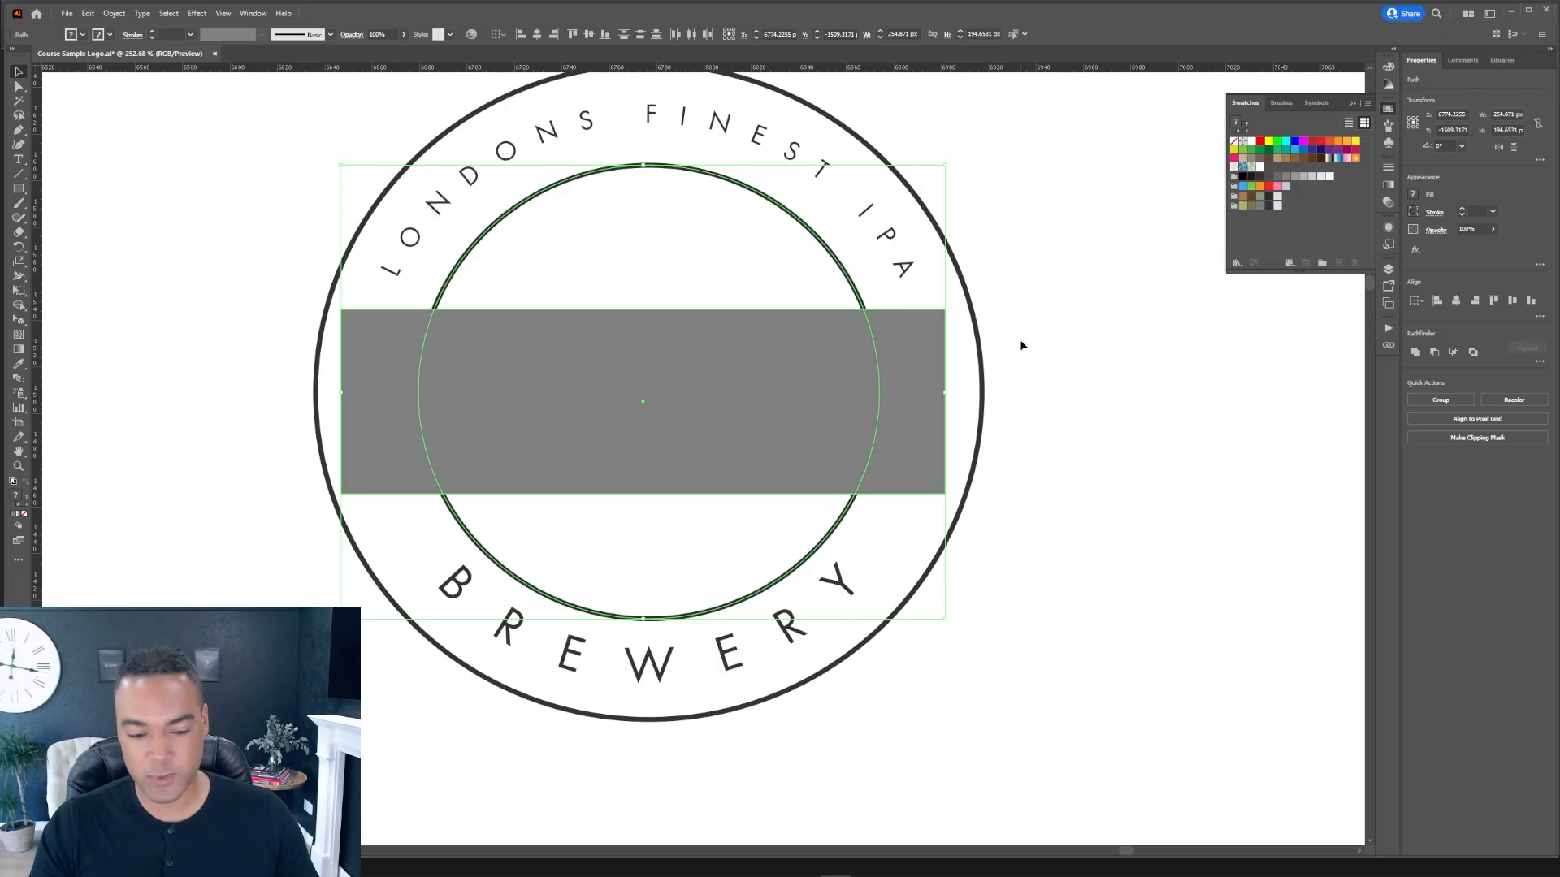
key(shift+m)
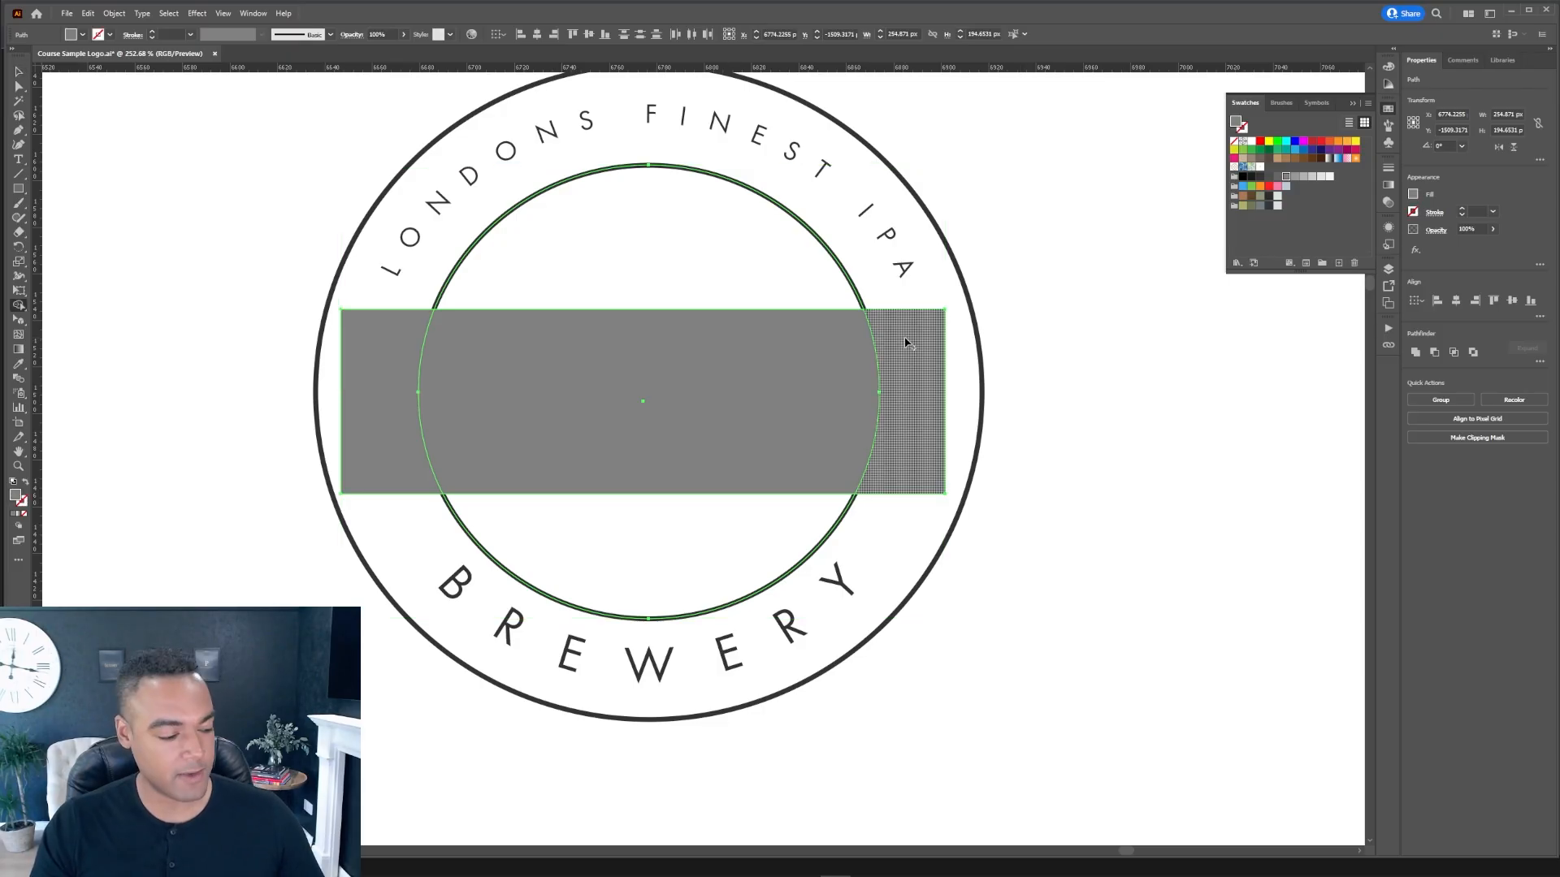
drag(878, 344, 769, 351)
drag(457, 356, 396, 354)
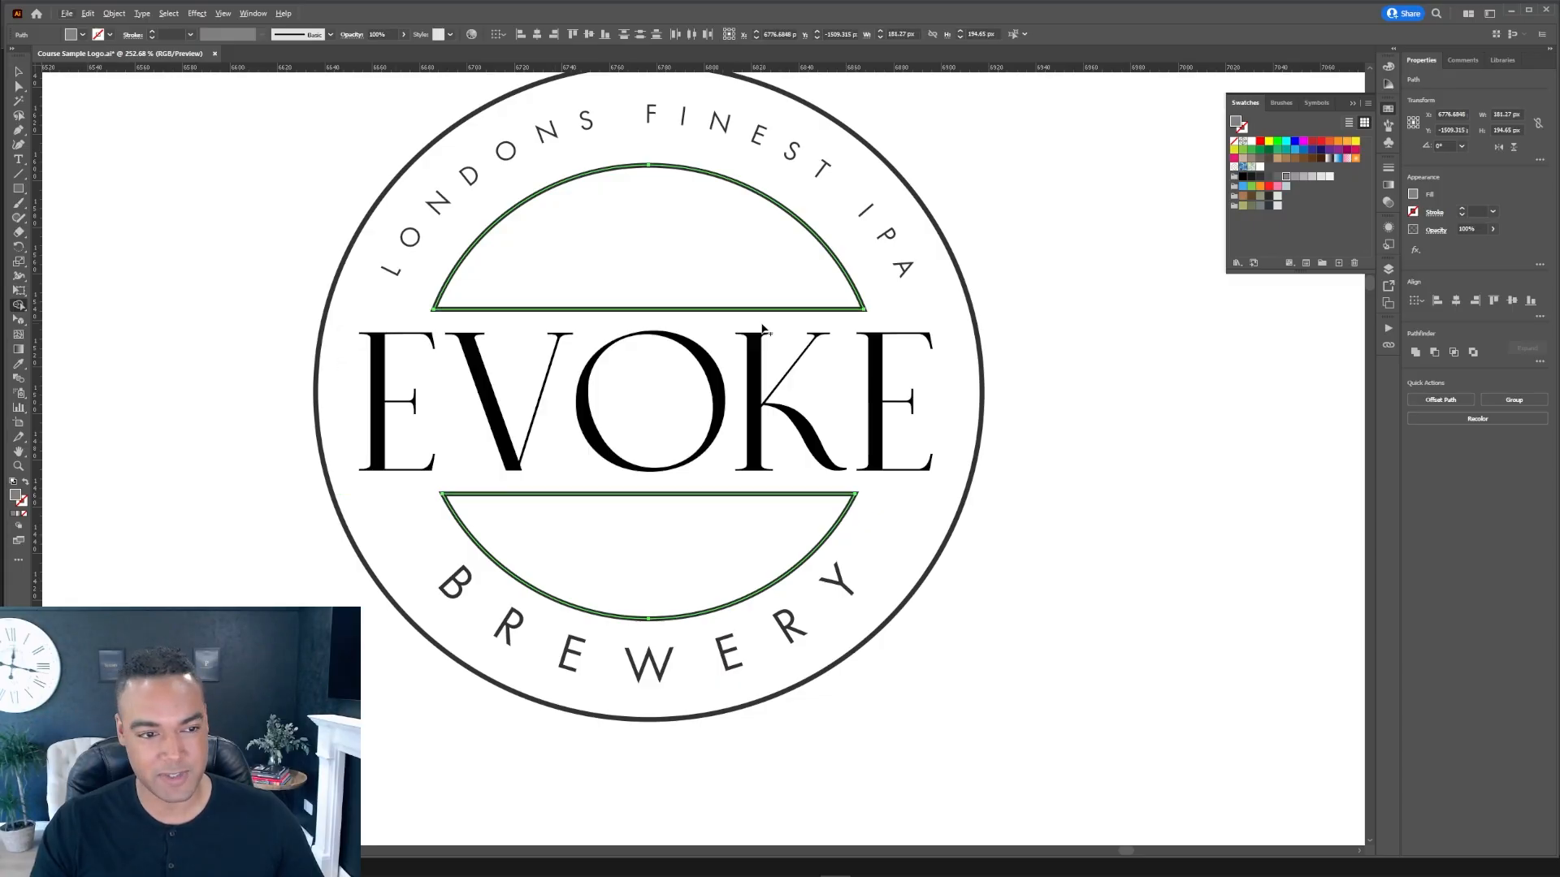
Step: Delete the flat segments of the top and bottom arcs so only the curves remain
key(a)
click(1043, 388)
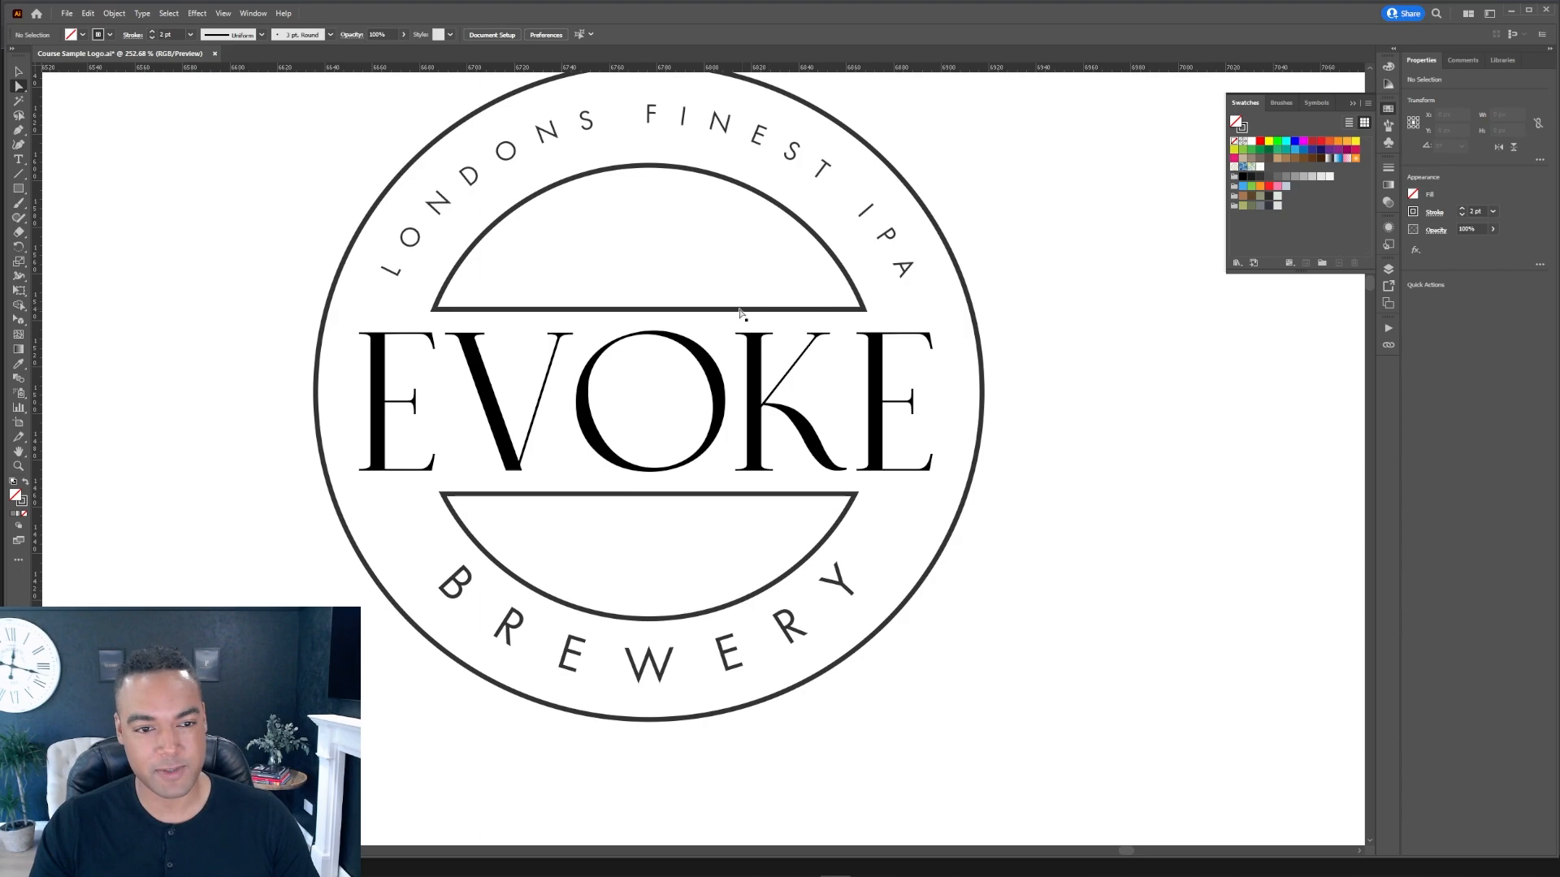
click(740, 310)
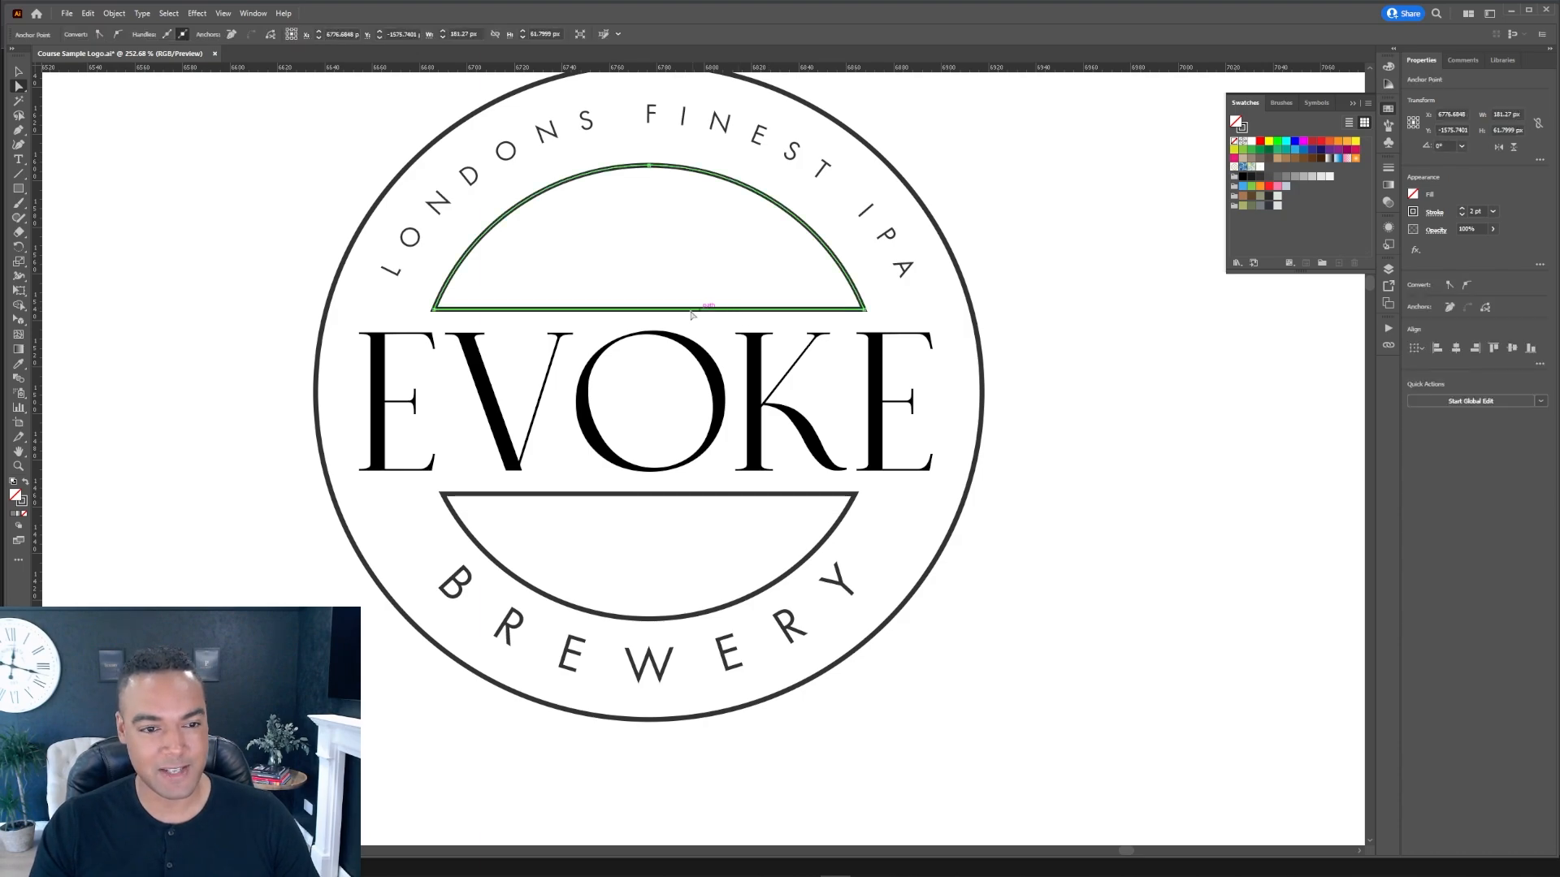
key(Delete)
click(764, 495)
key(Delete)
click(1160, 491)
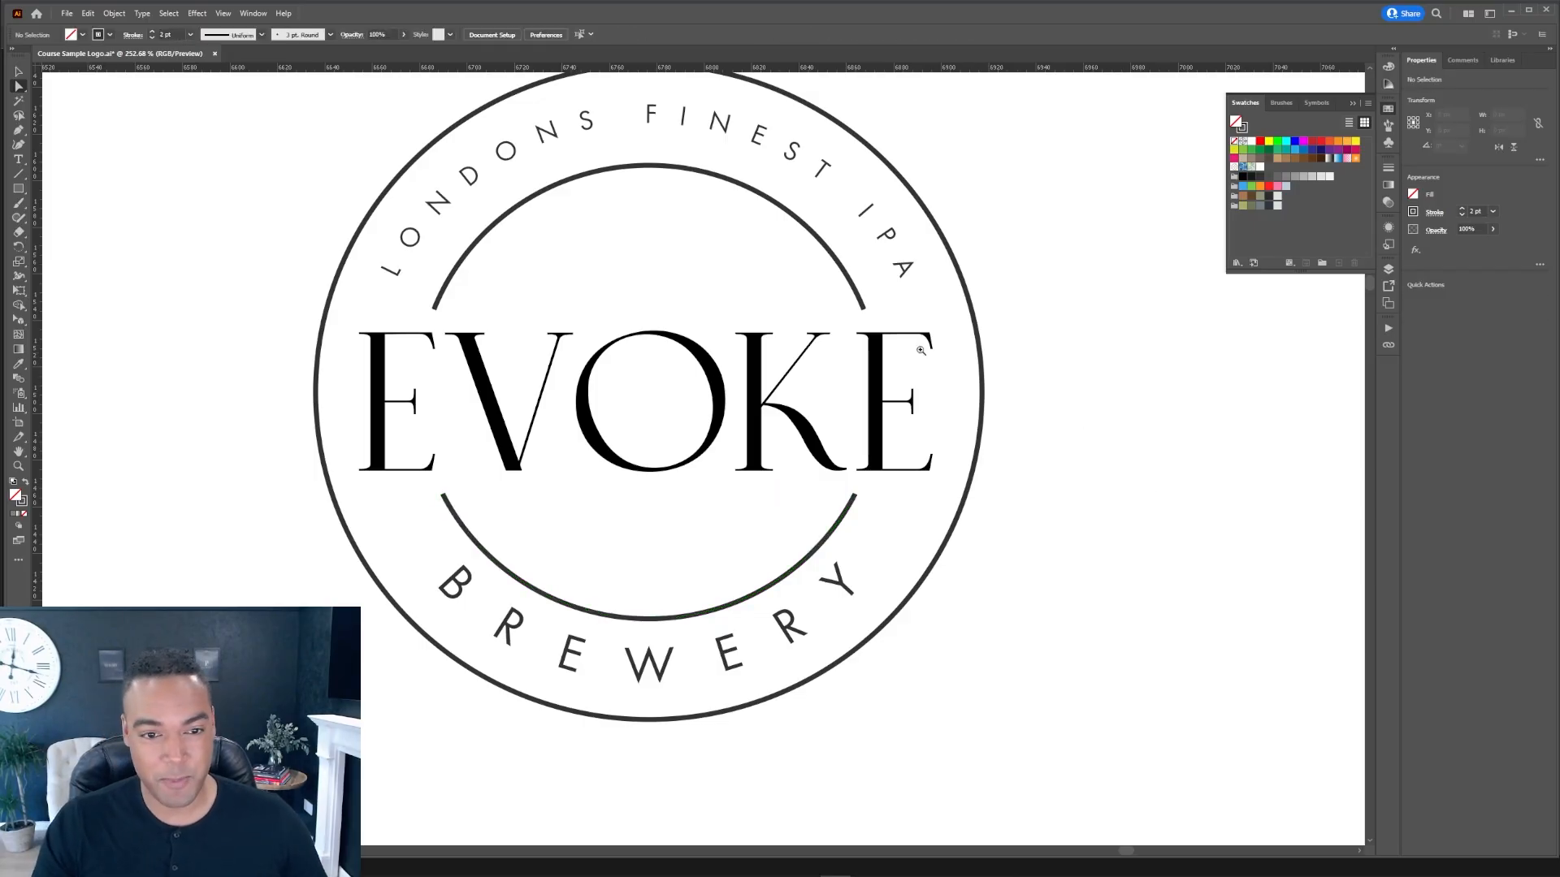
Step: Zoom in to examine where the inner arc's cut end meets the lettering, then zoom back out
drag(862, 312, 1236, 306)
key(v)
click(870, 278)
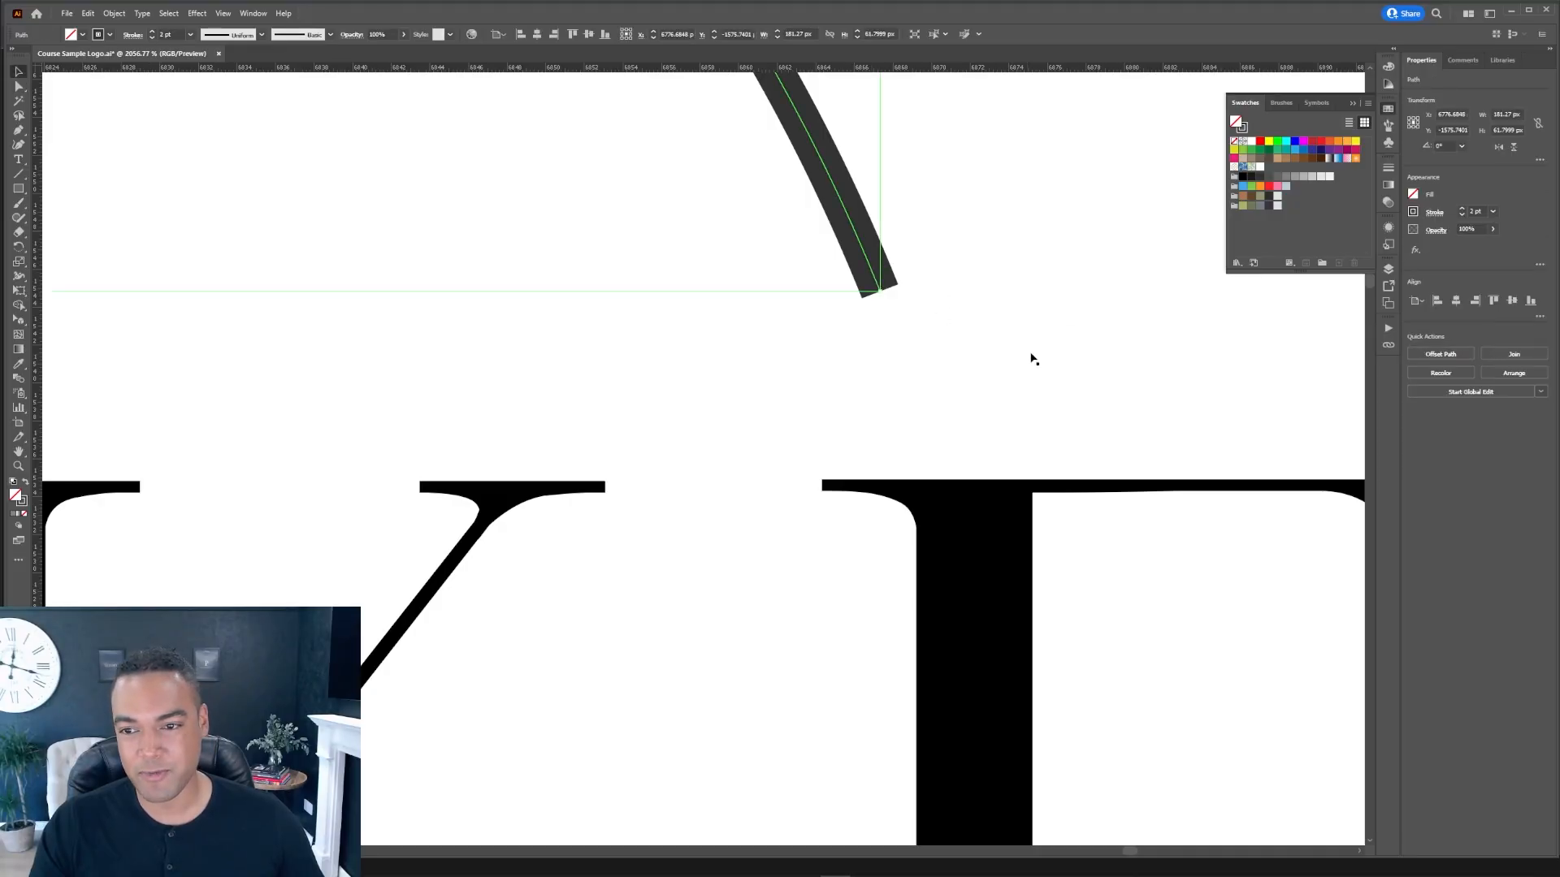
click(1462, 217)
click(1065, 371)
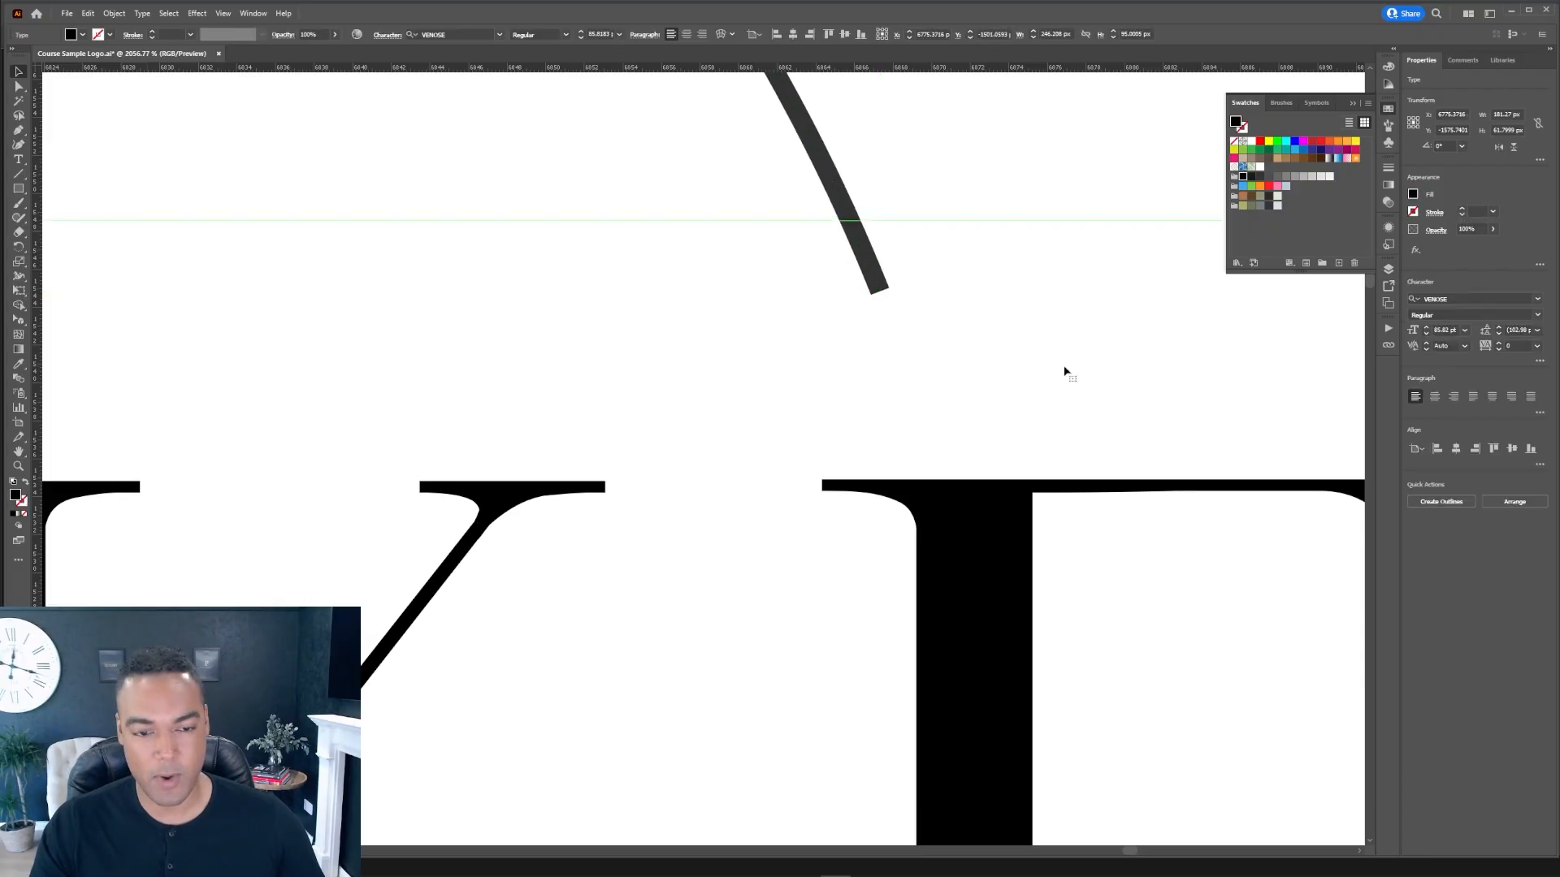
key(ctrl+minus)
key(ctrl+minus)
key(ctrl+minus)
key(ctrl+minus)
key(ctrl+minus)
key(ctrl+minus)
key(ctrl+minus)
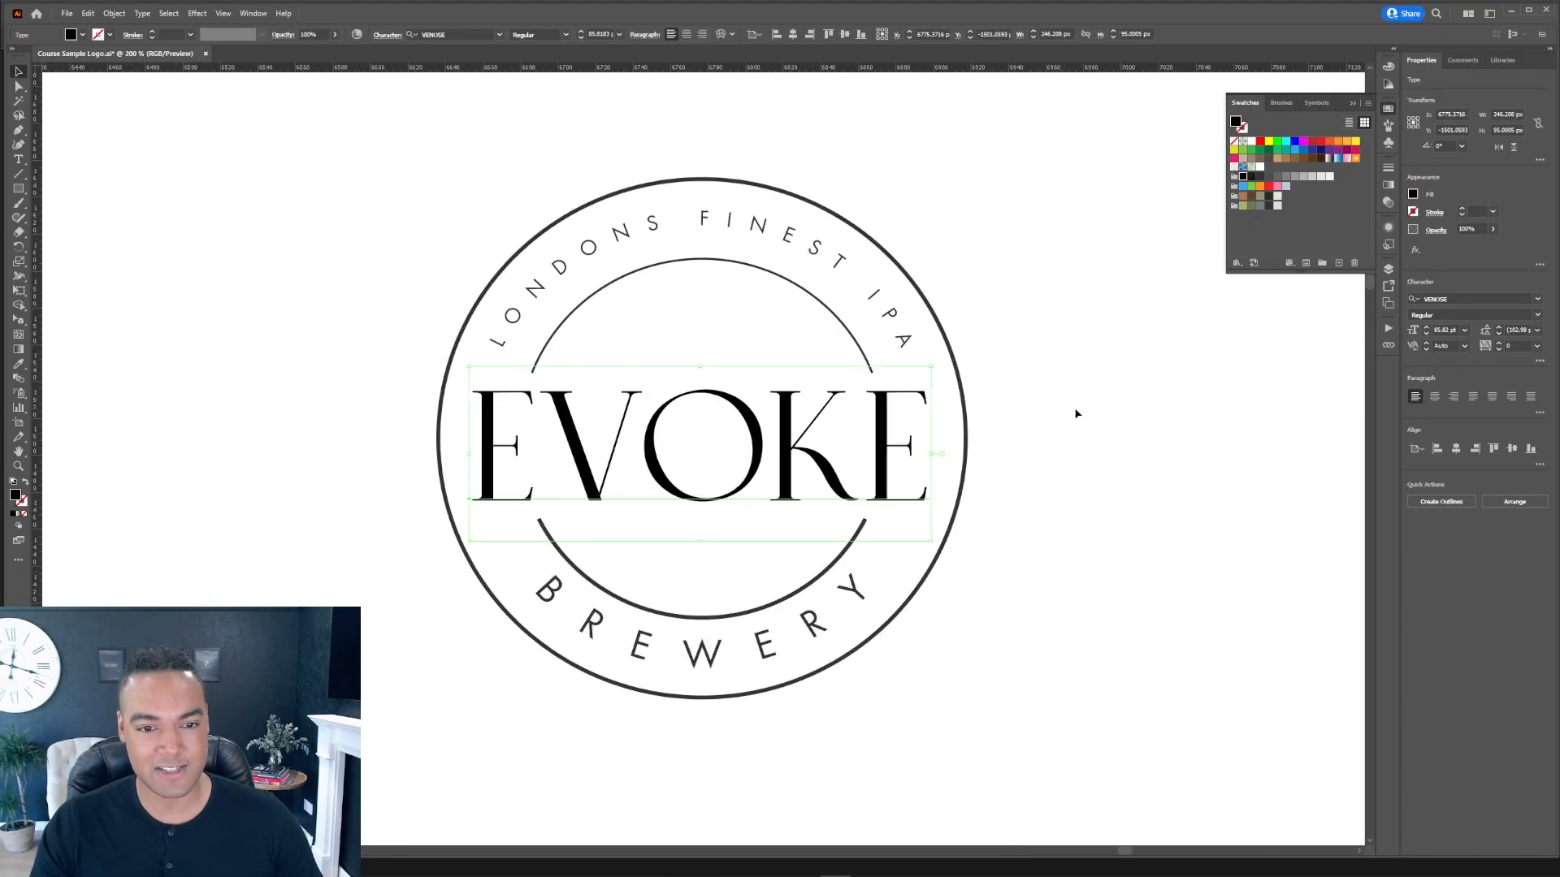
click(1076, 414)
drag(856, 378, 1239, 369)
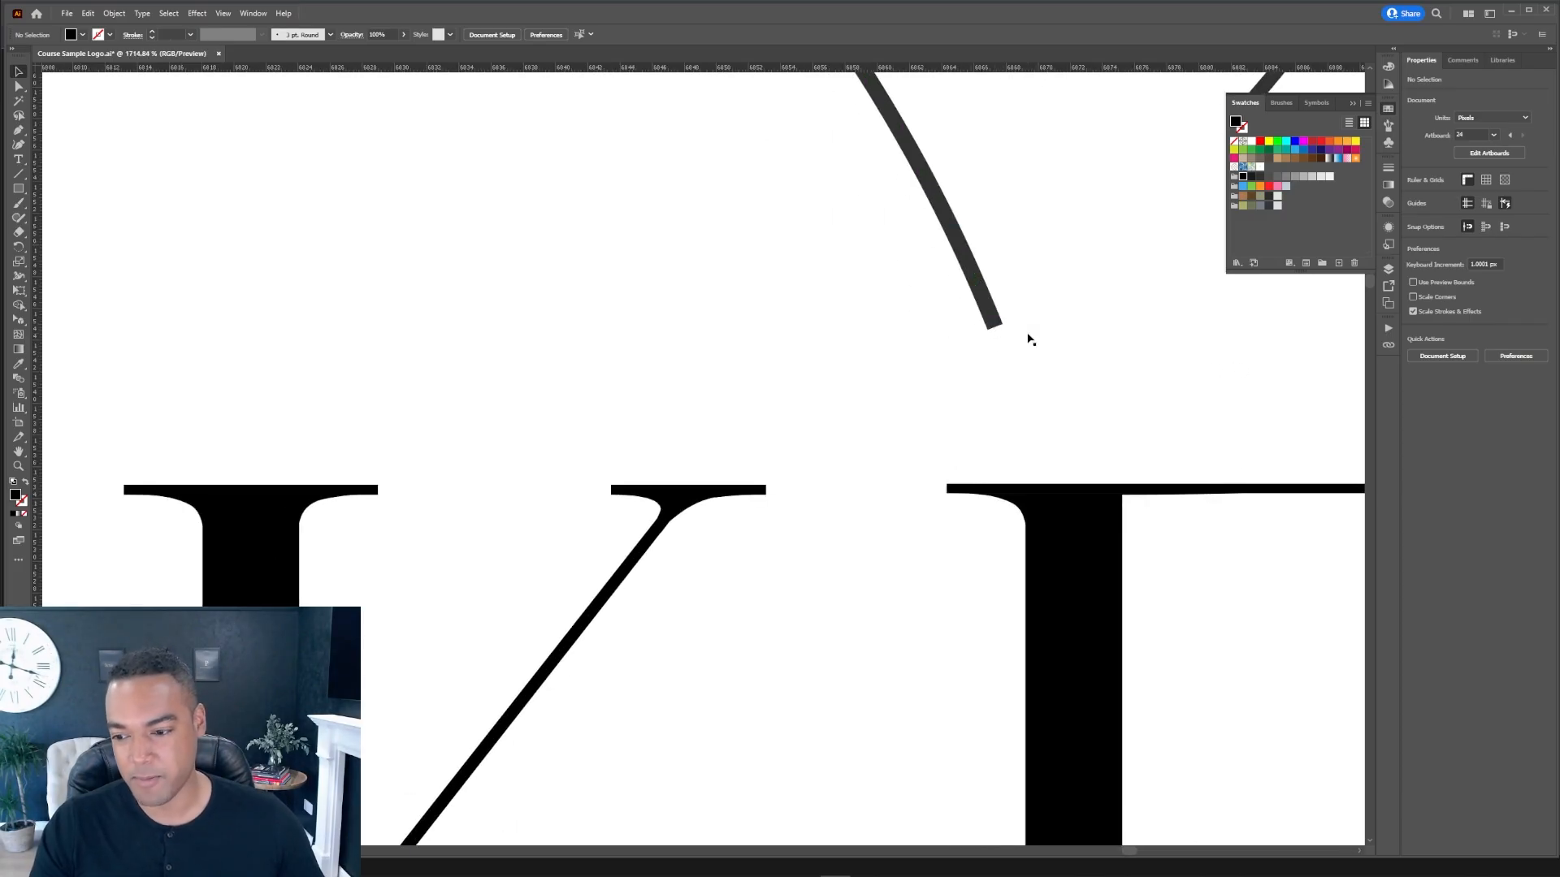
Step: Draw a small rectangle beneath the arc's cut end and move it toward the lettering
click(19, 189)
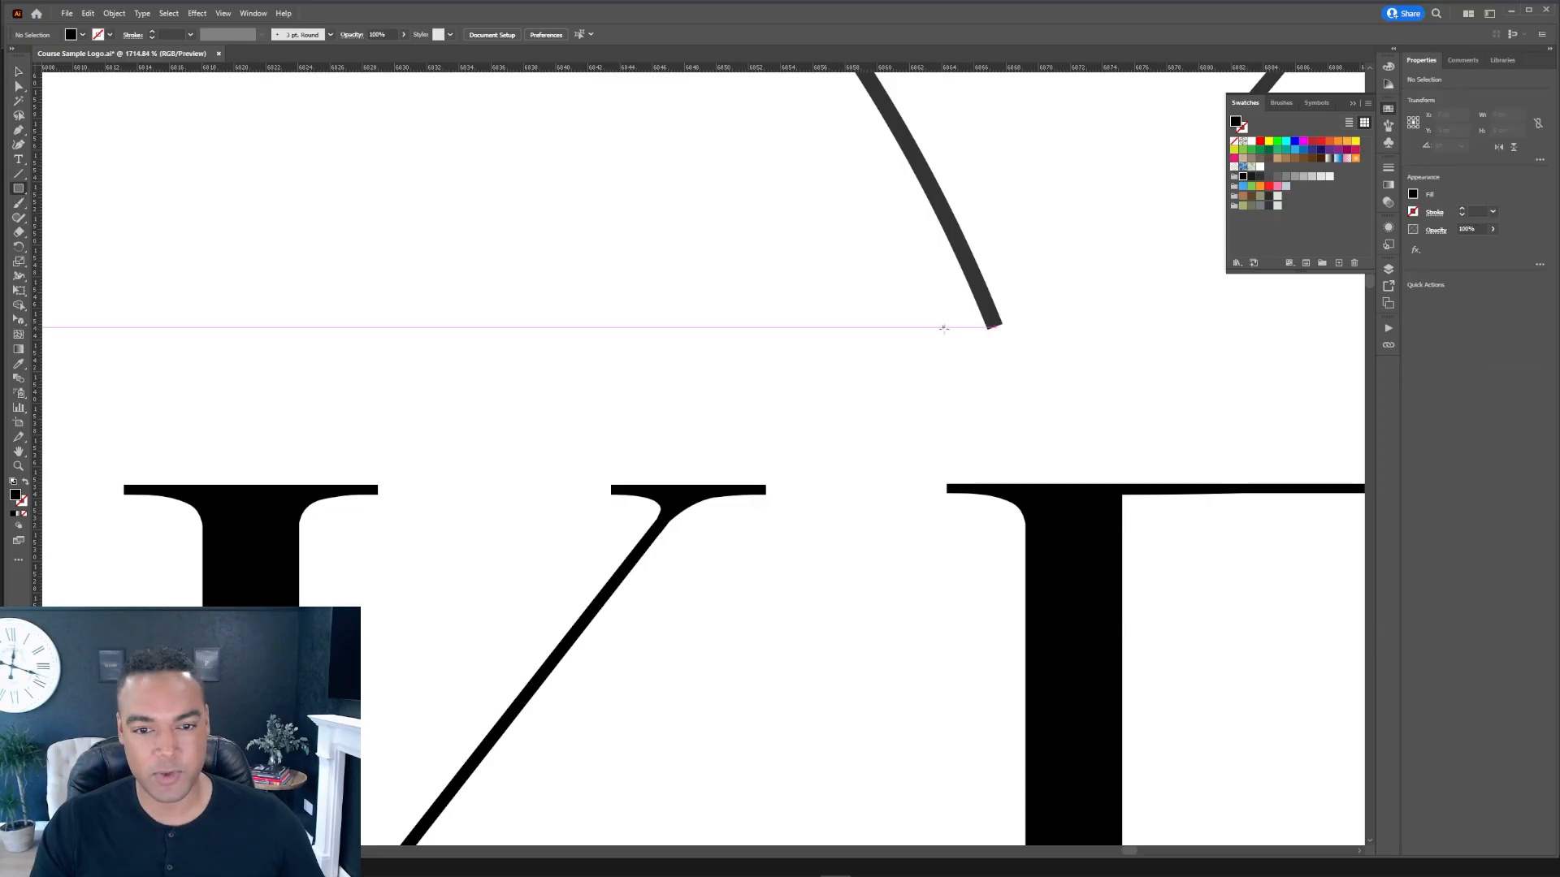
drag(946, 332, 1139, 366)
key(v)
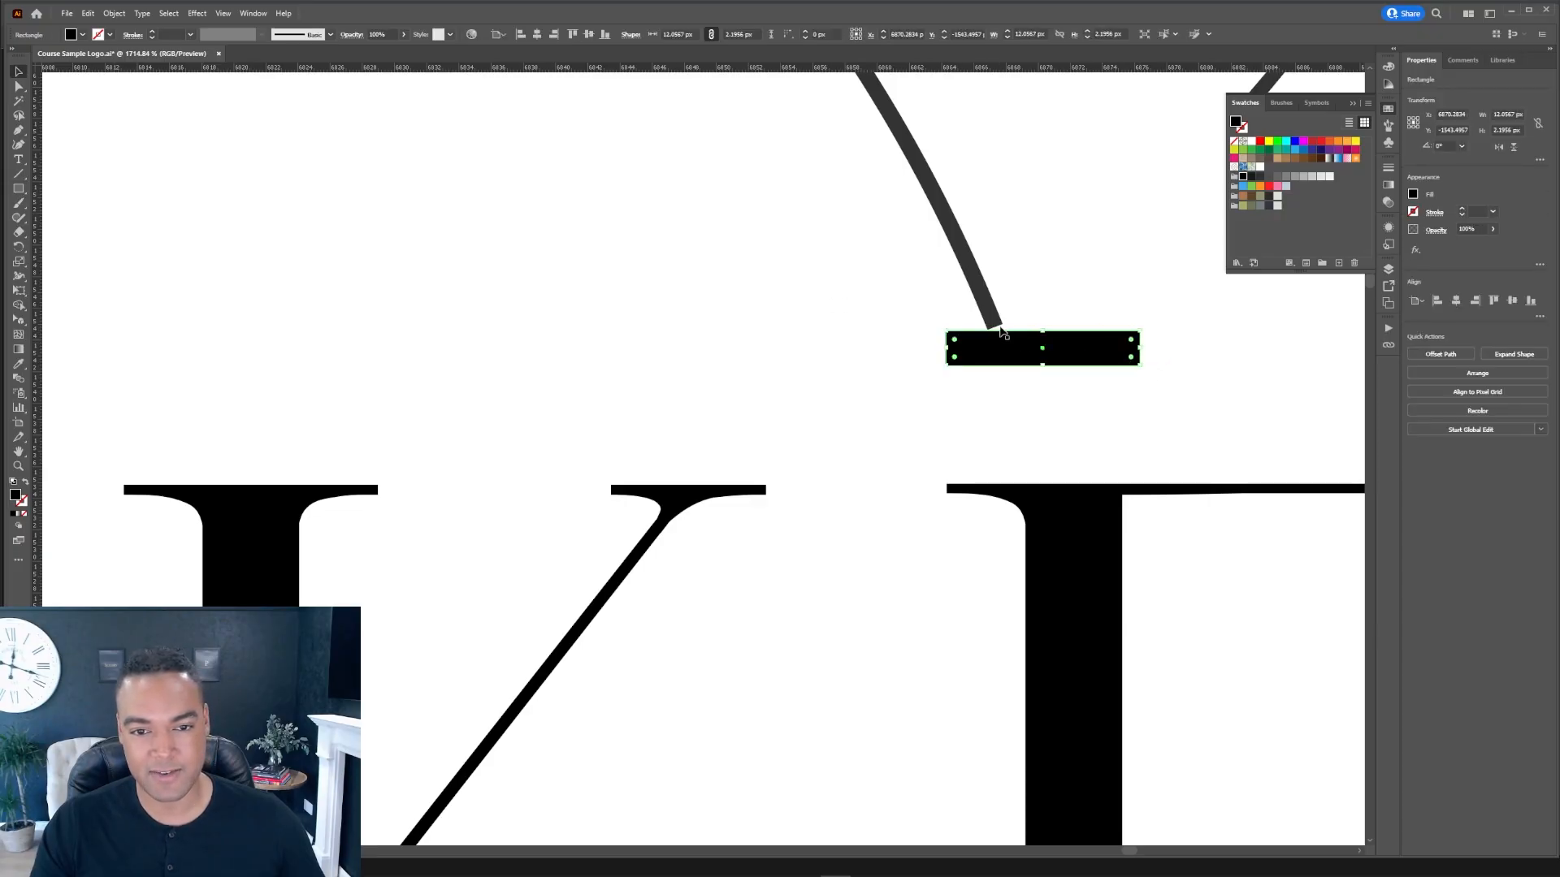
drag(1048, 358, 767, 341)
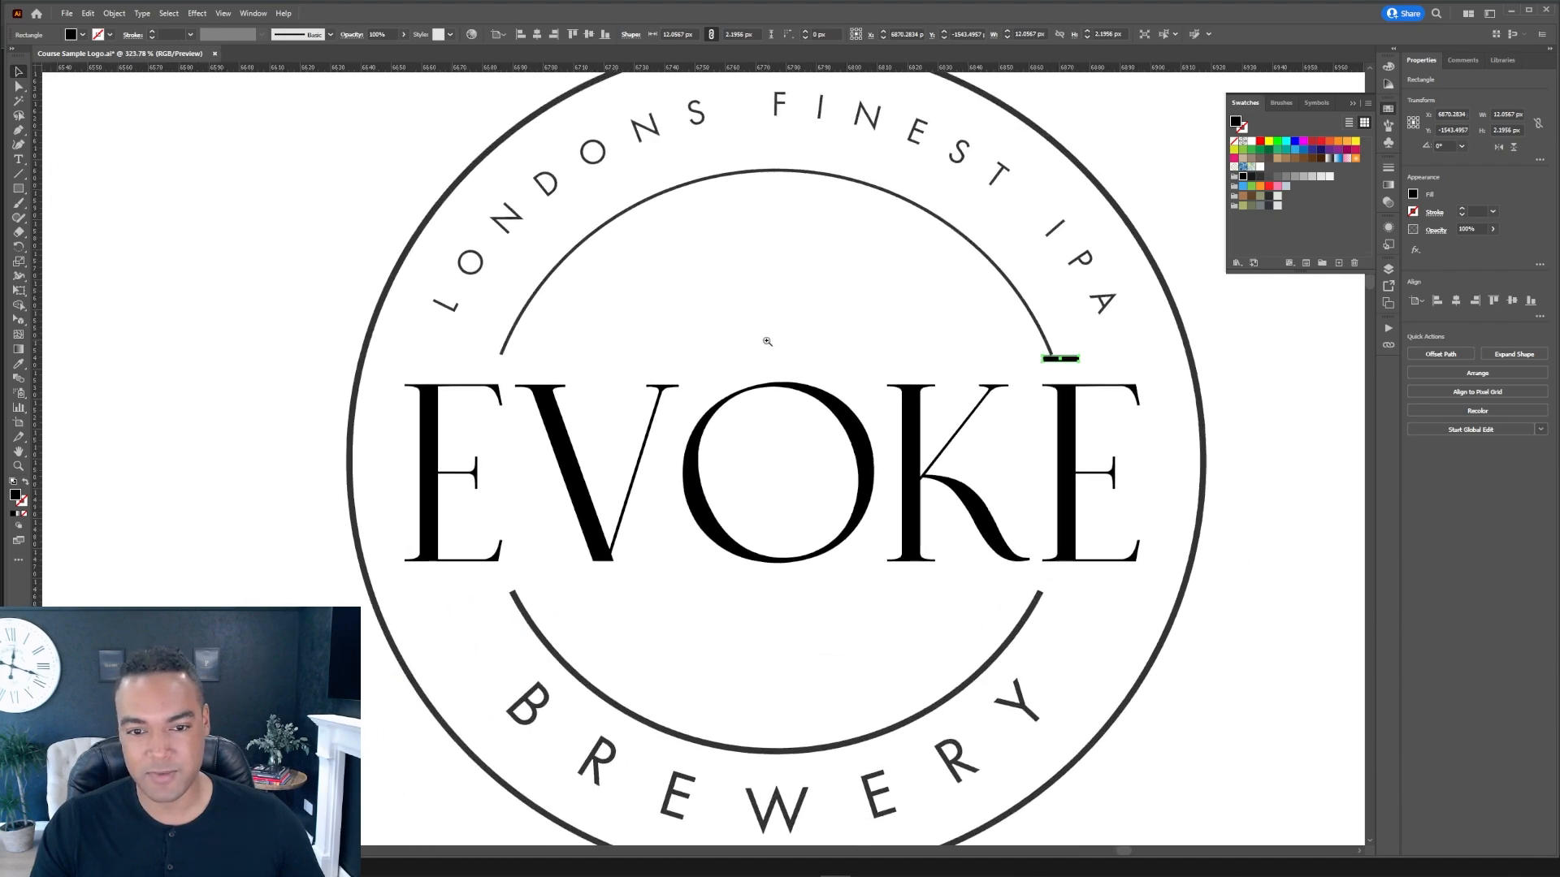
Step: Select the inner ring and expand its stroke and fill into an outlined shape
click(1274, 396)
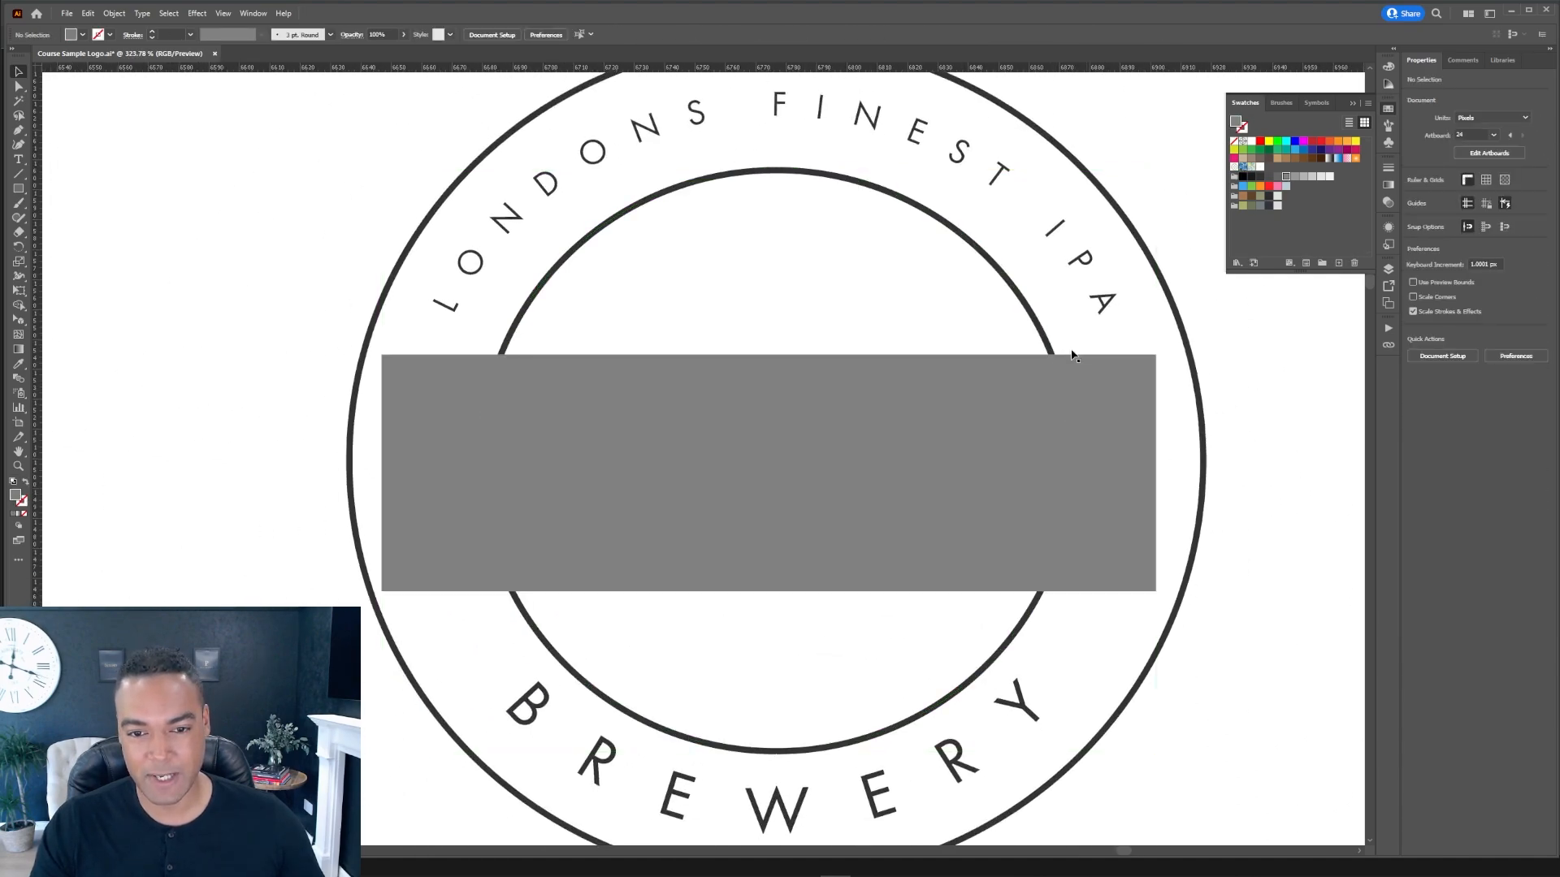
click(1046, 340)
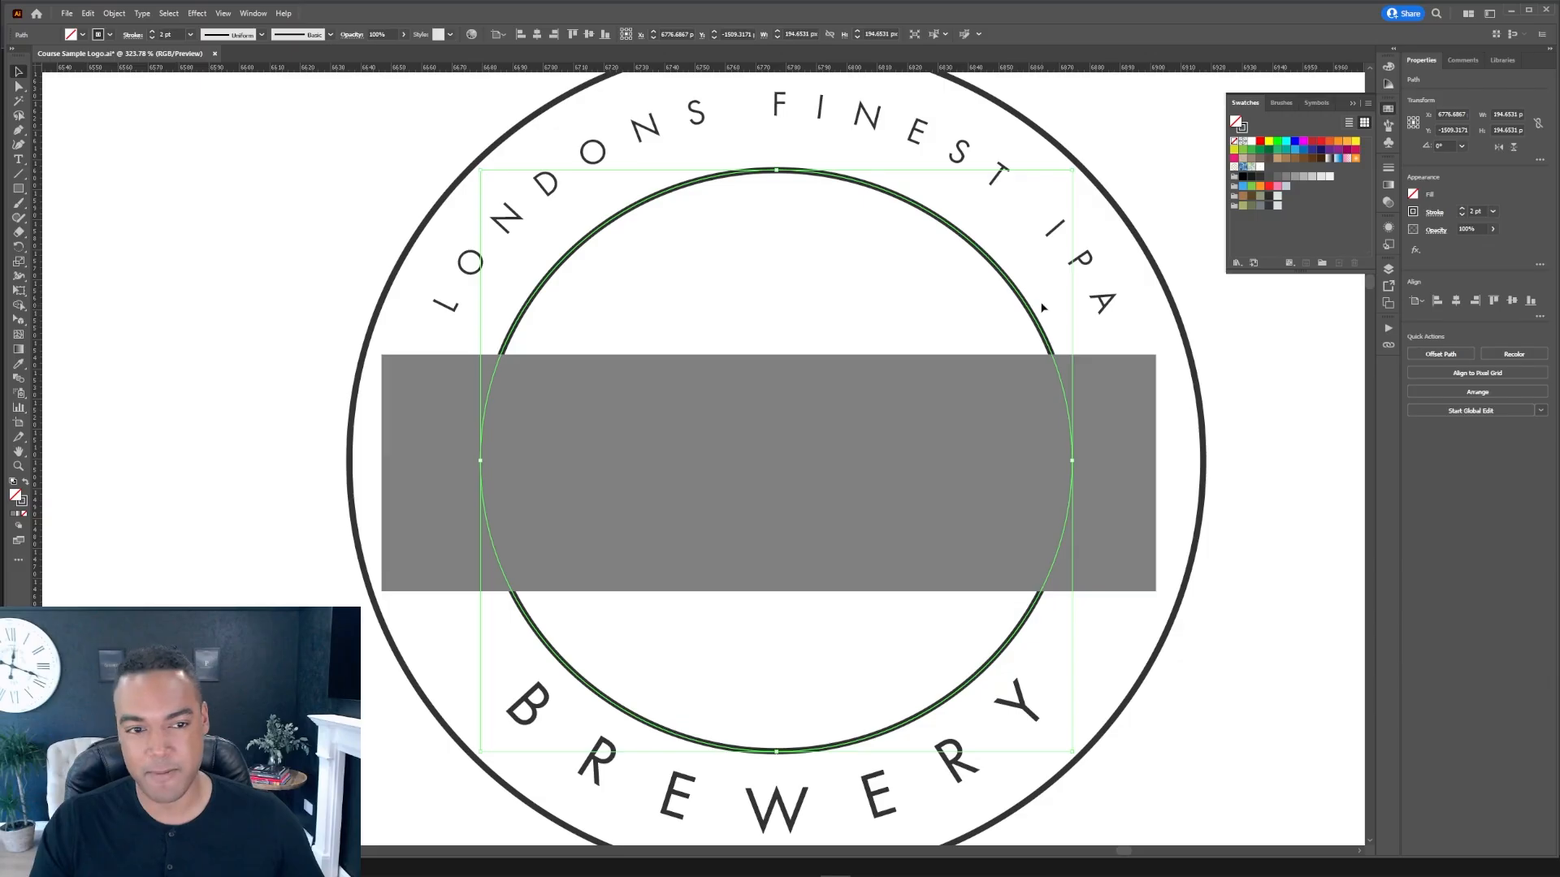
click(115, 14)
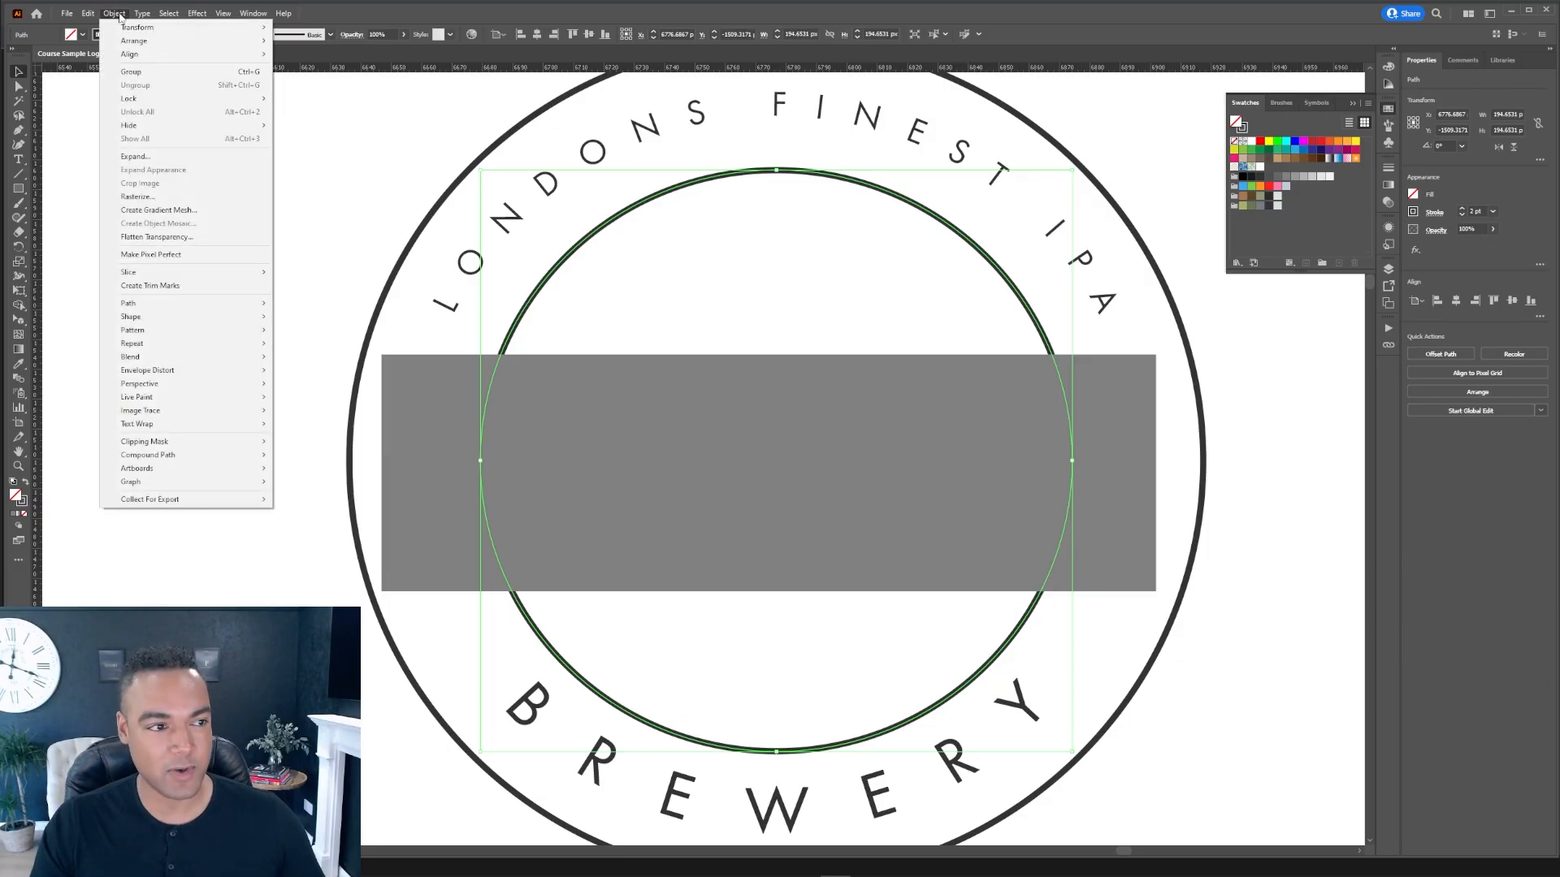
click(171, 156)
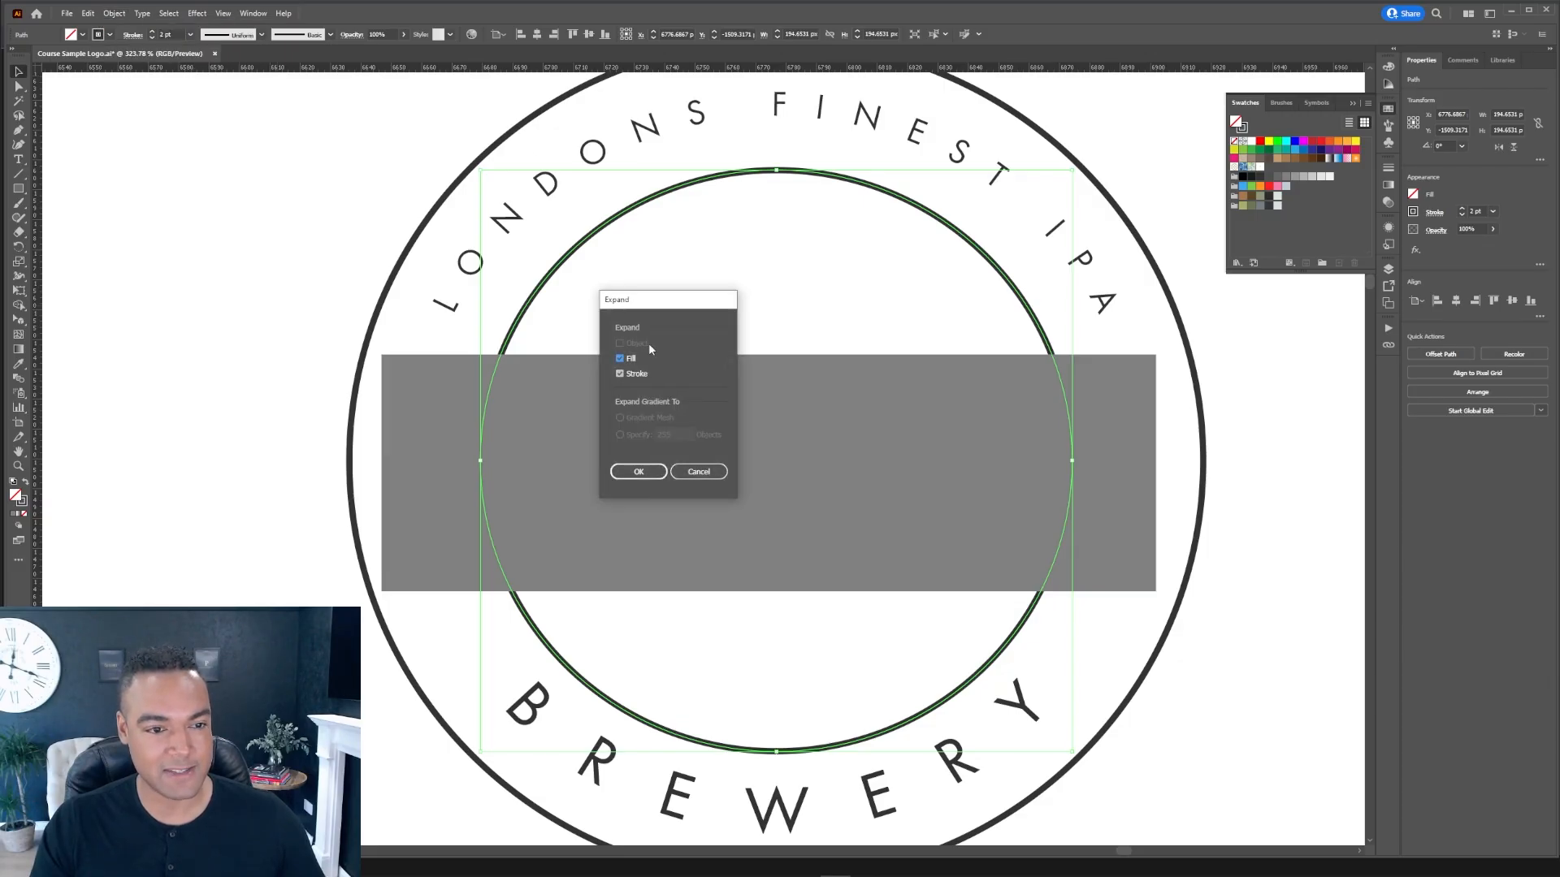
click(639, 472)
Step: Select the expanded ring with the rectangle and delete the rectangle's regions using the Shape Builder tool
scroll(1183, 400, up, 5)
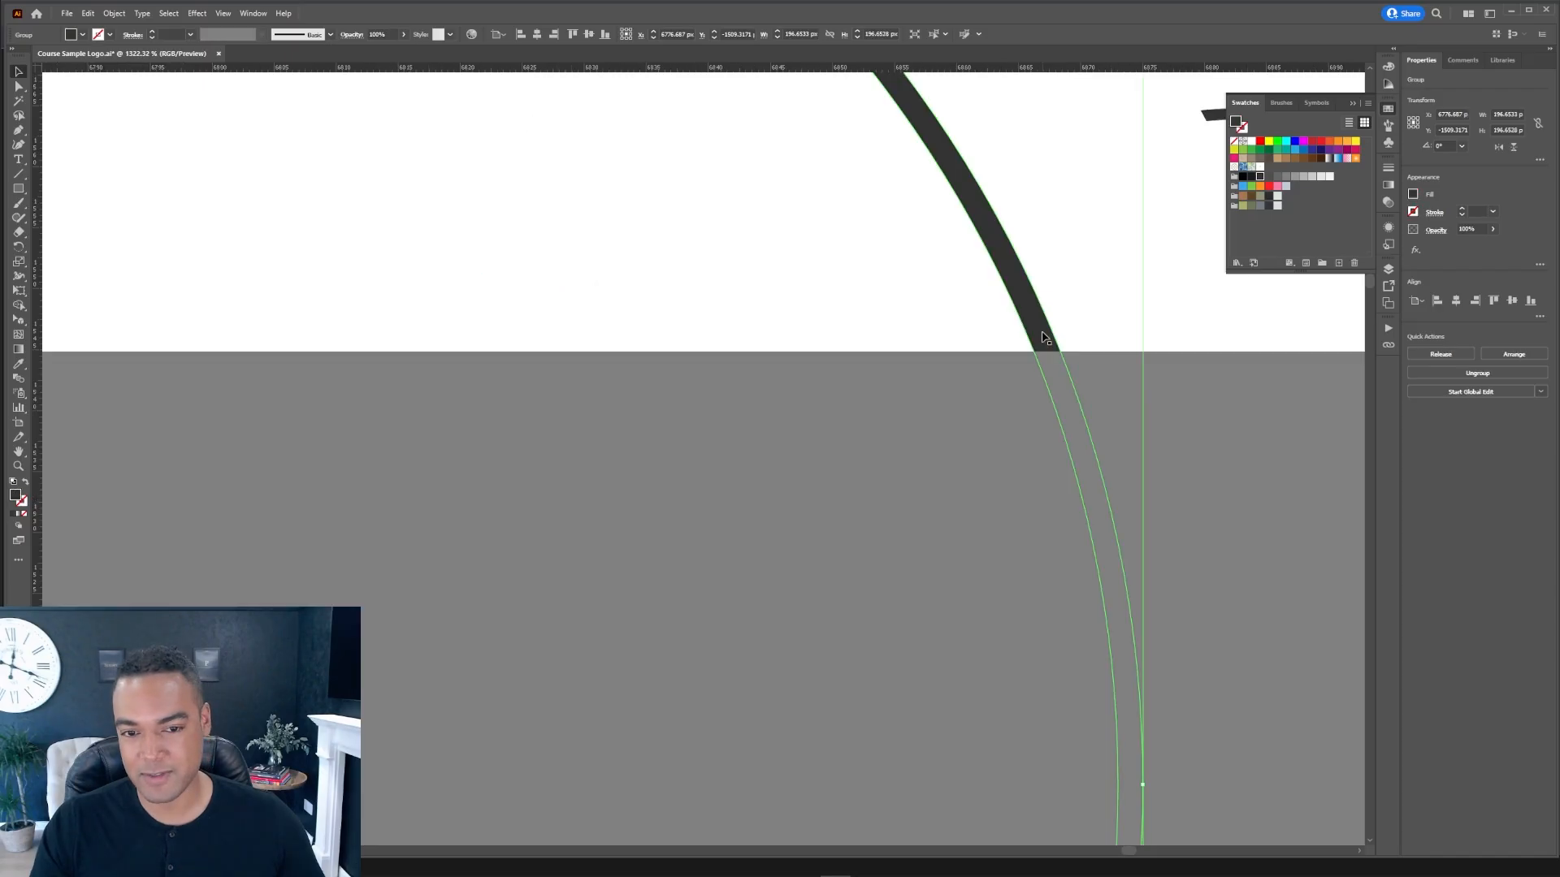
scroll(1103, 408, down, 6)
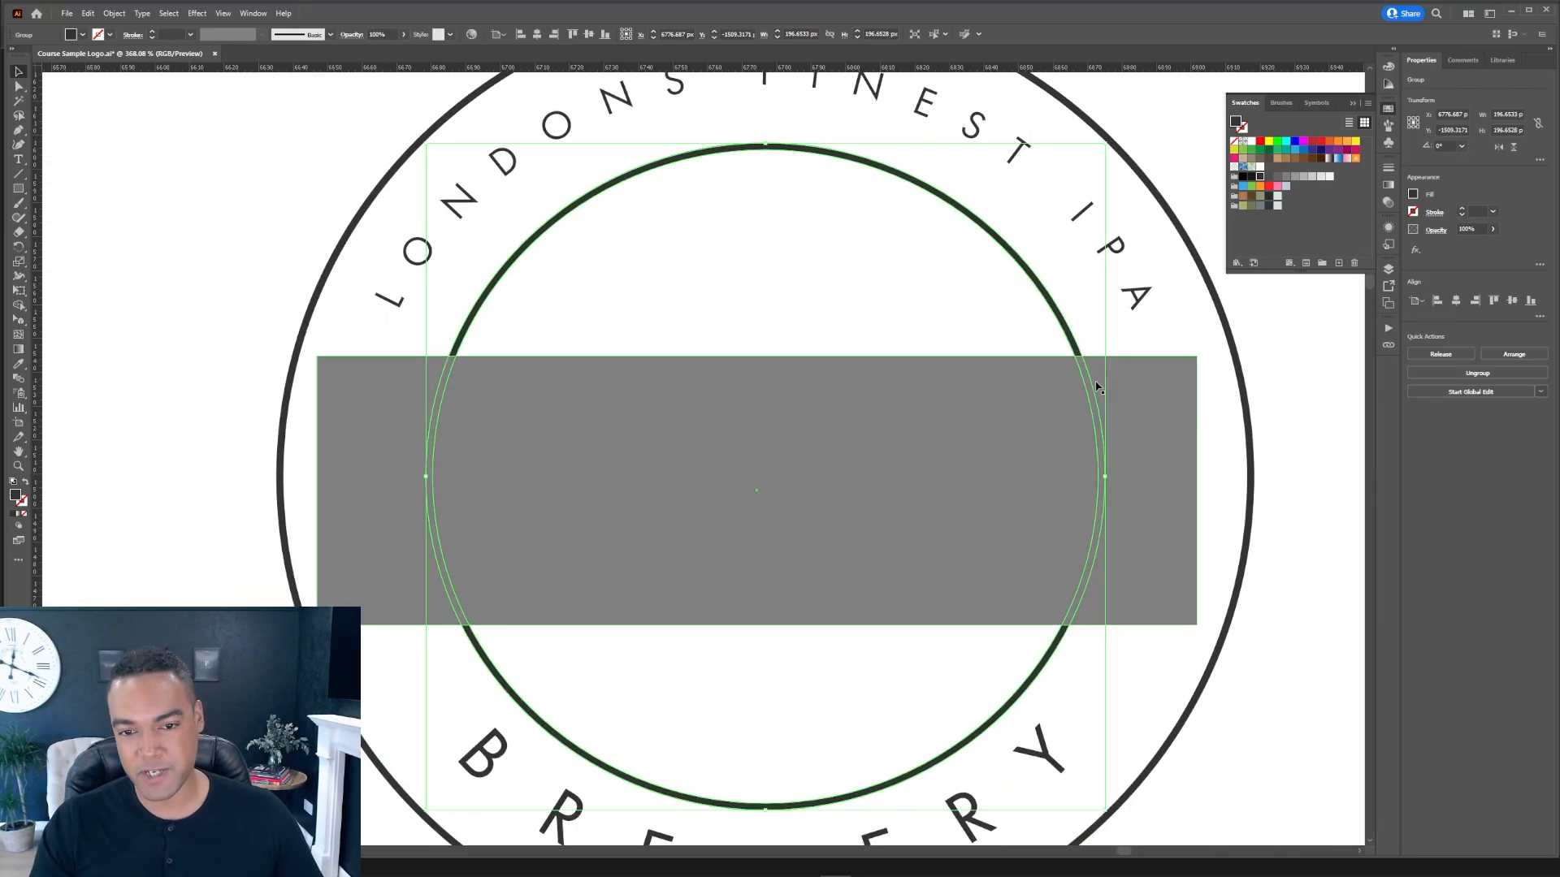
shift+click(1157, 400)
key(shift+m)
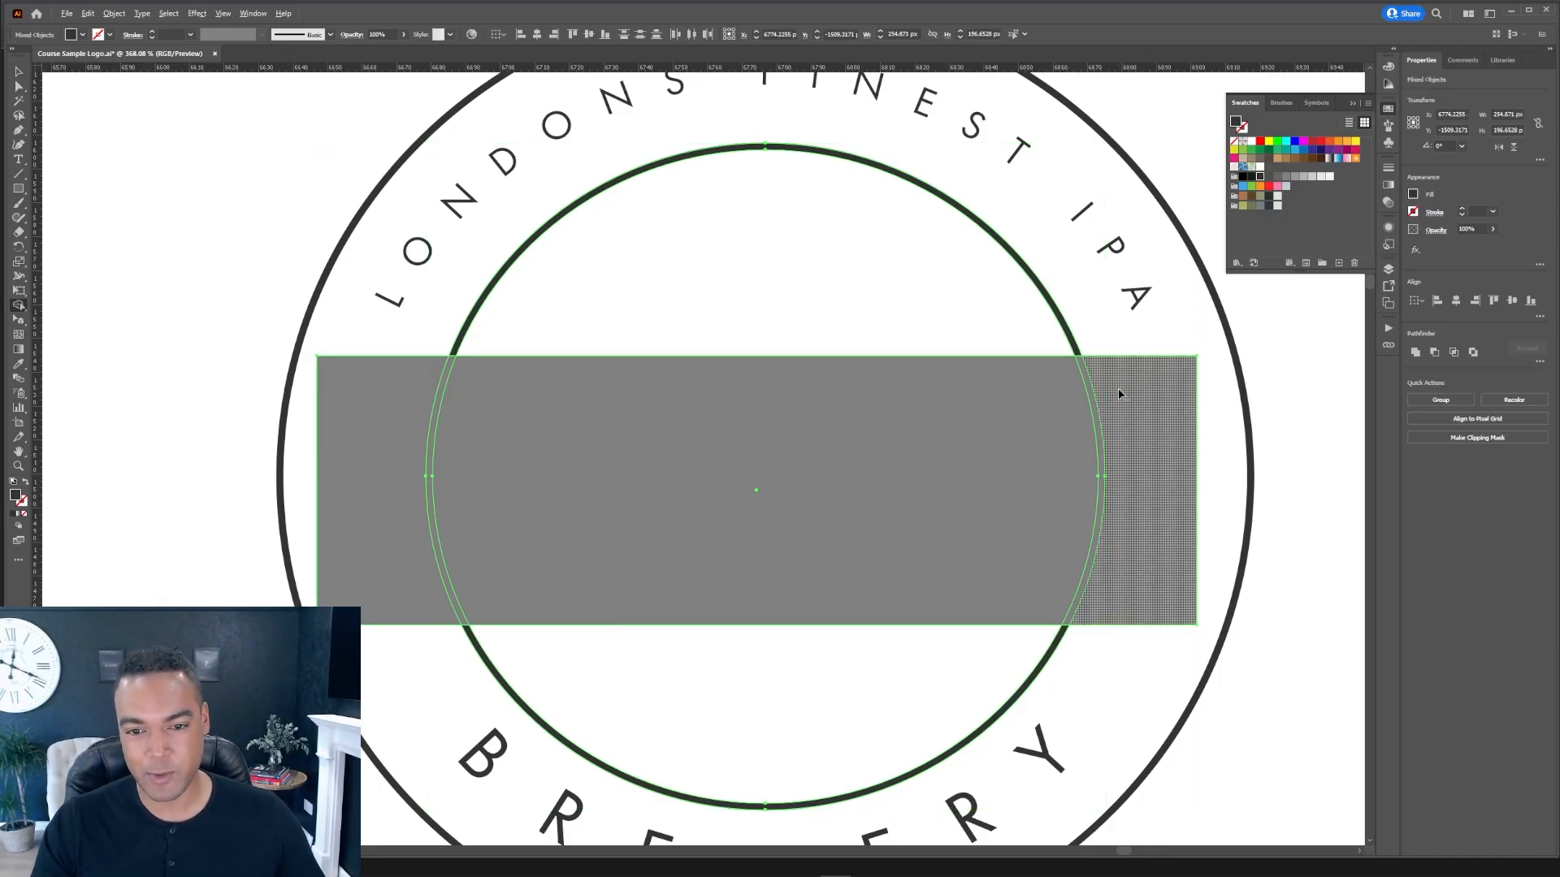
drag(939, 404, 398, 411)
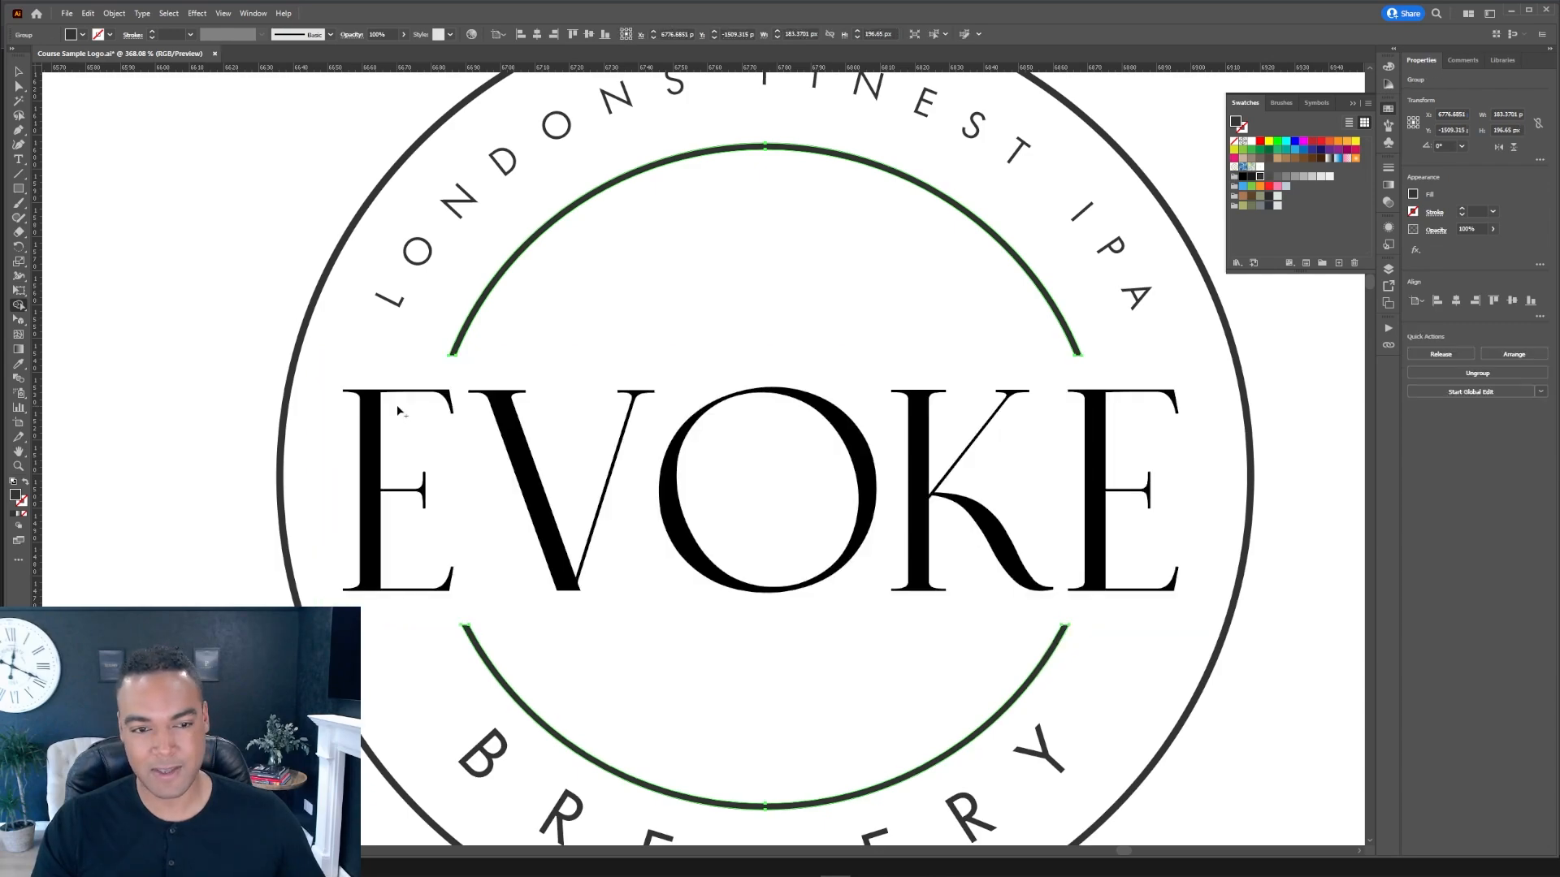
click(1312, 382)
drag(1089, 367, 1059, 303)
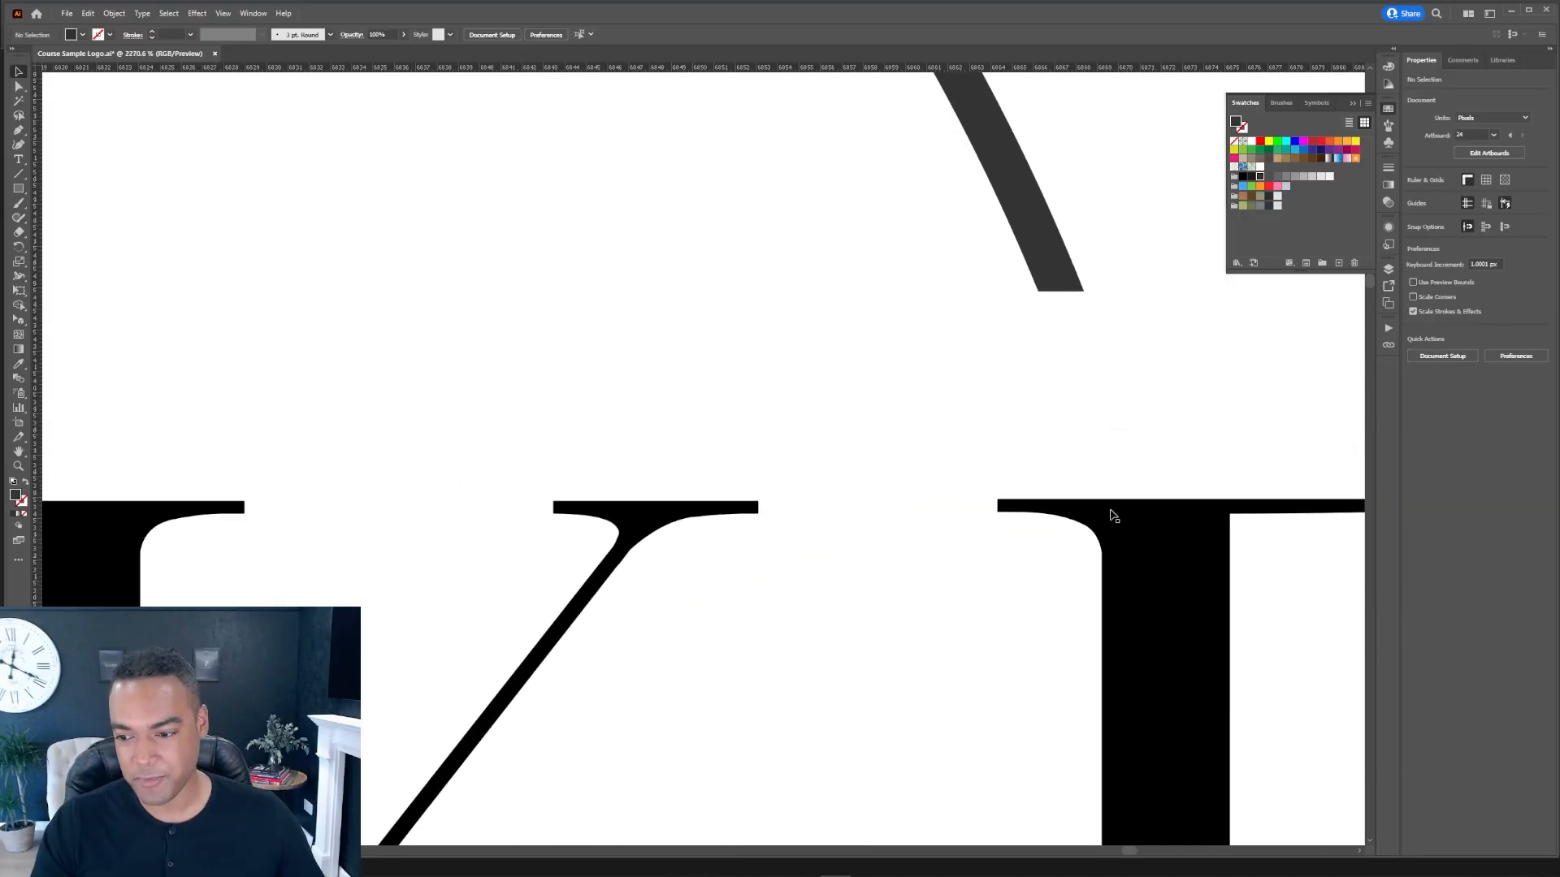
drag(1287, 627, 1019, 606)
drag(1204, 728, 1034, 397)
drag(1057, 388, 1080, 449)
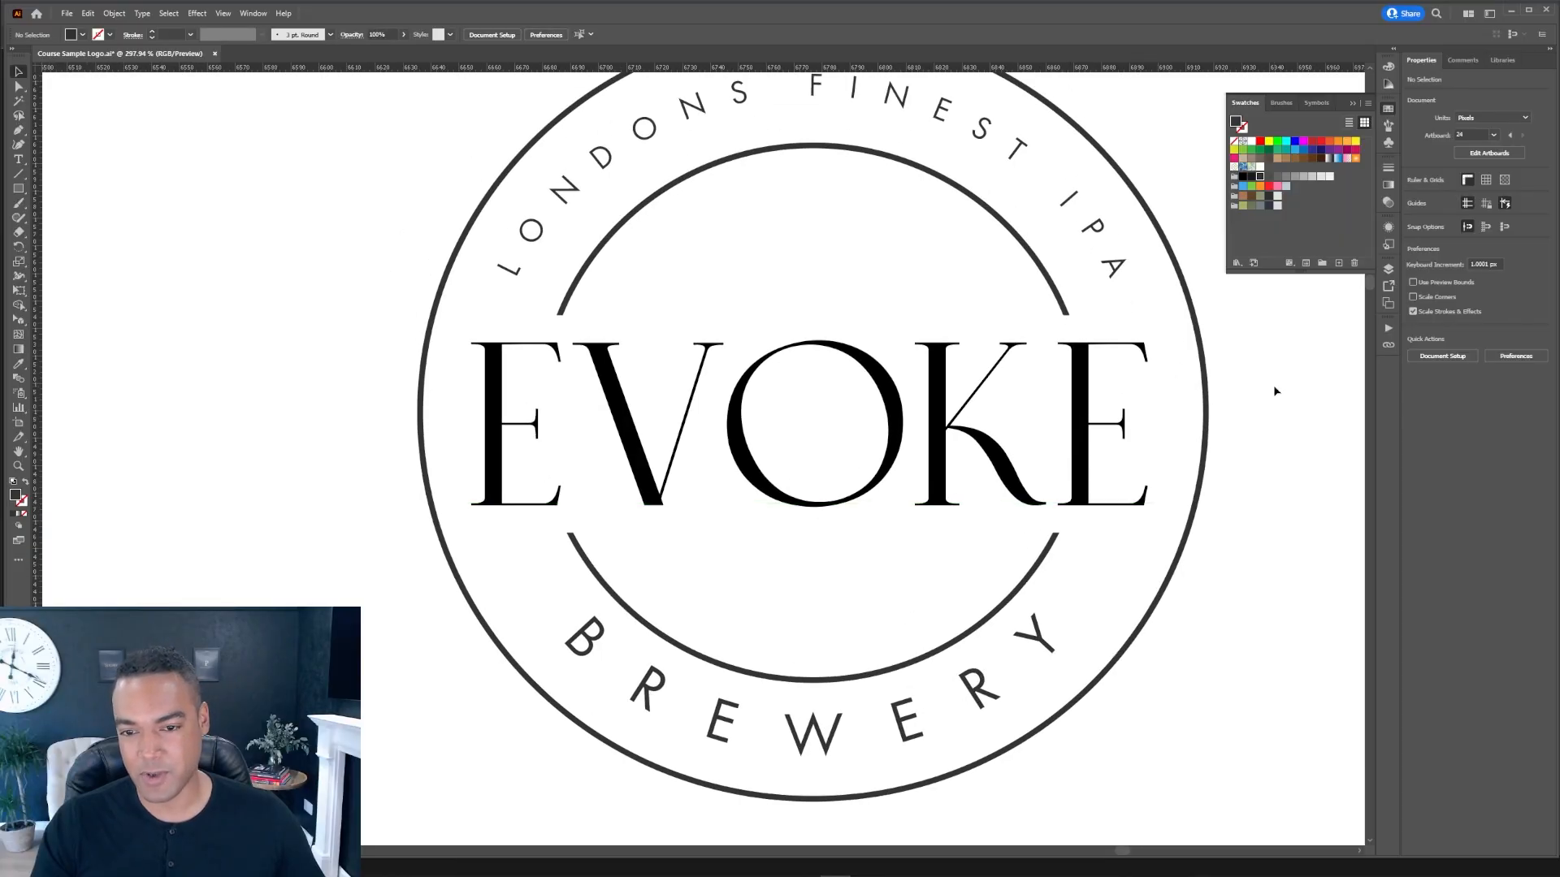